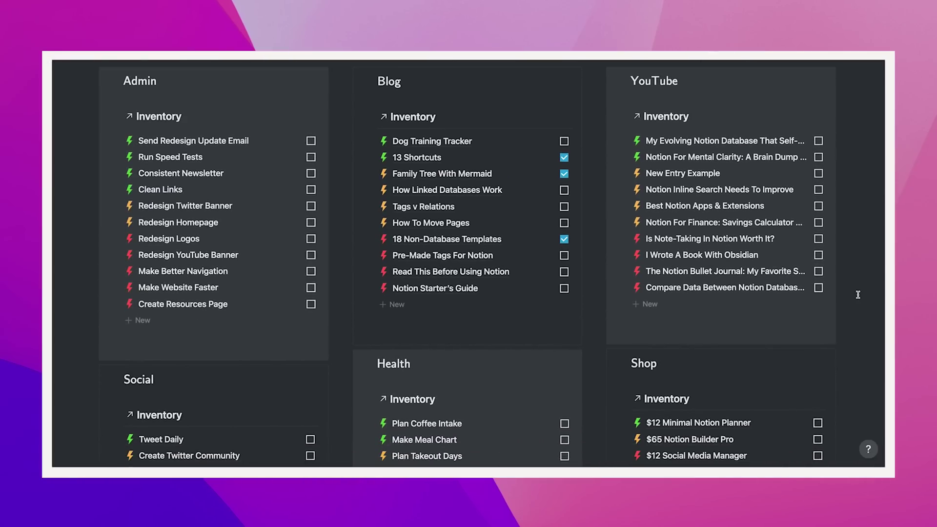
# Review the Mental Inventory dashboard, then bring up the quick search of recent pages
pyautogui.scroll(-5, 858, 294)
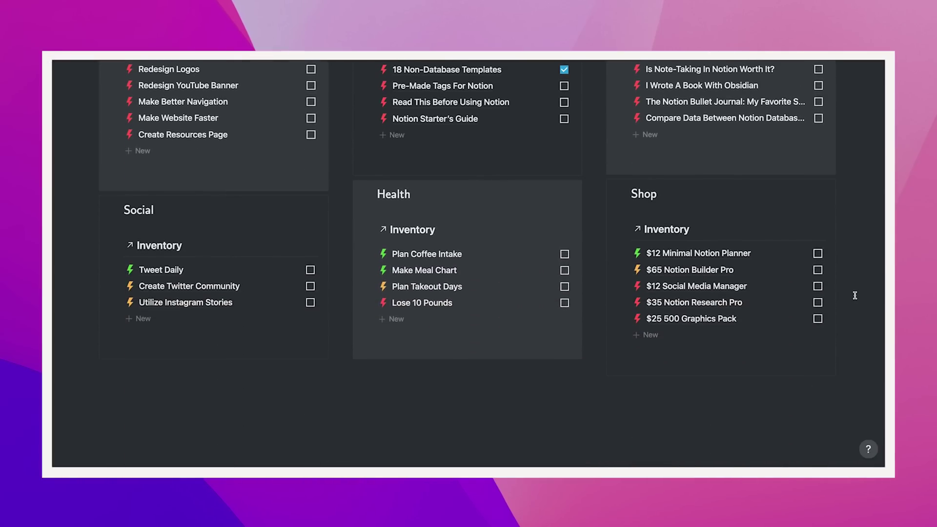
pyautogui.scroll(3, 854, 295)
pyautogui.scroll(-2, 854, 295)
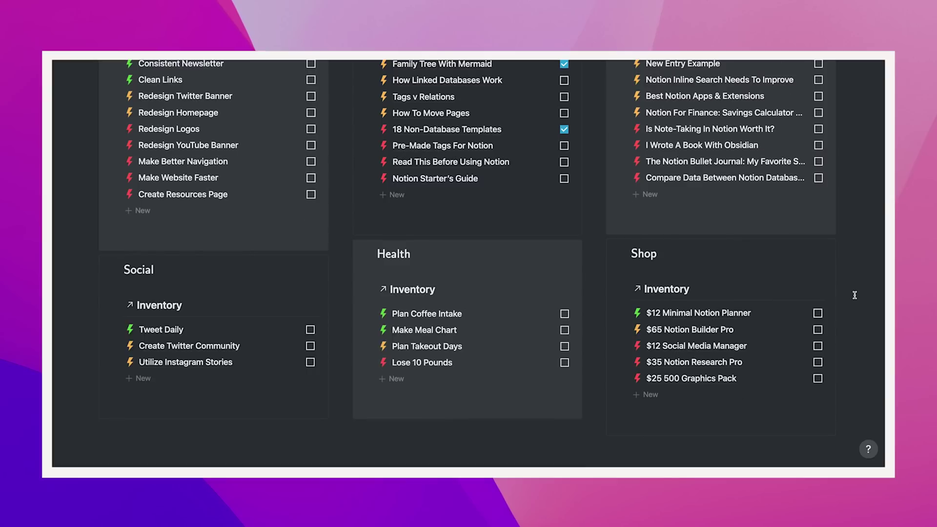
pyautogui.scroll(10, 855, 296)
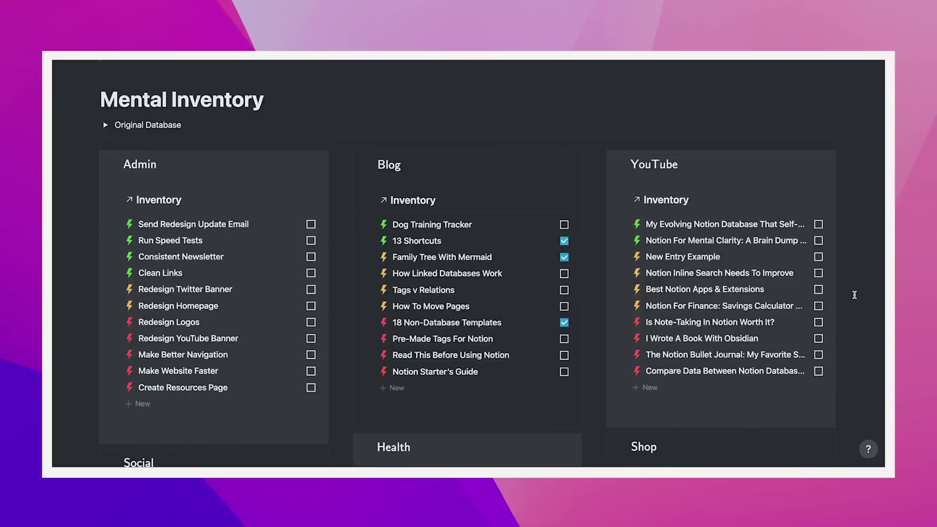
pyautogui.scroll(-5, 854, 297)
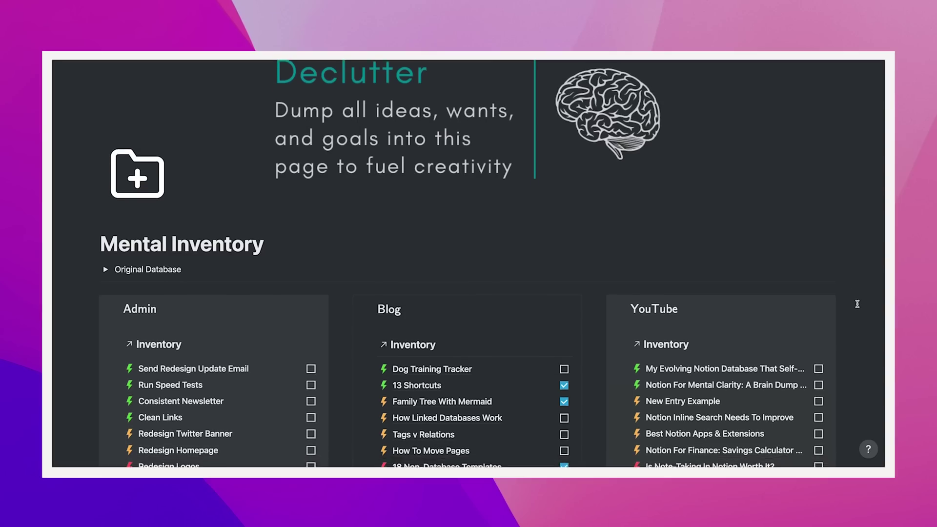
pyautogui.scroll(-2, 856, 306)
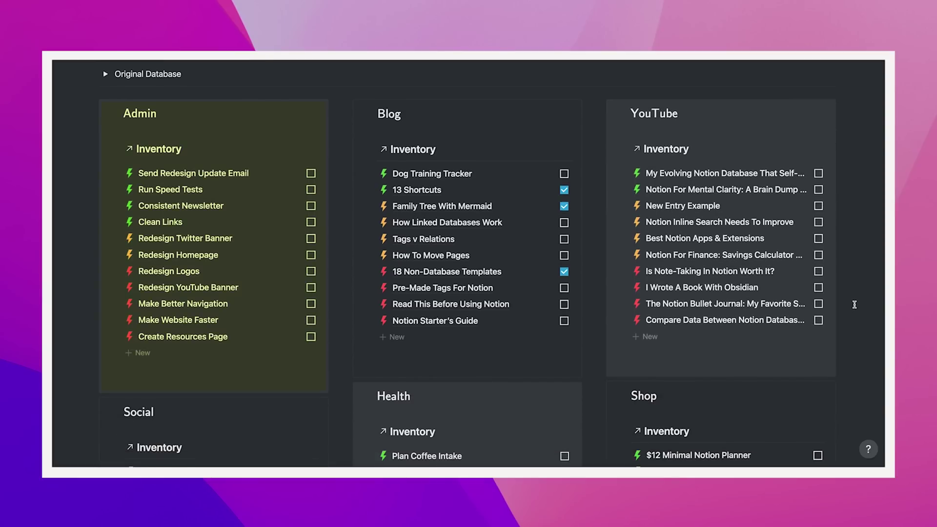
pyautogui.scroll(-4, 854, 305)
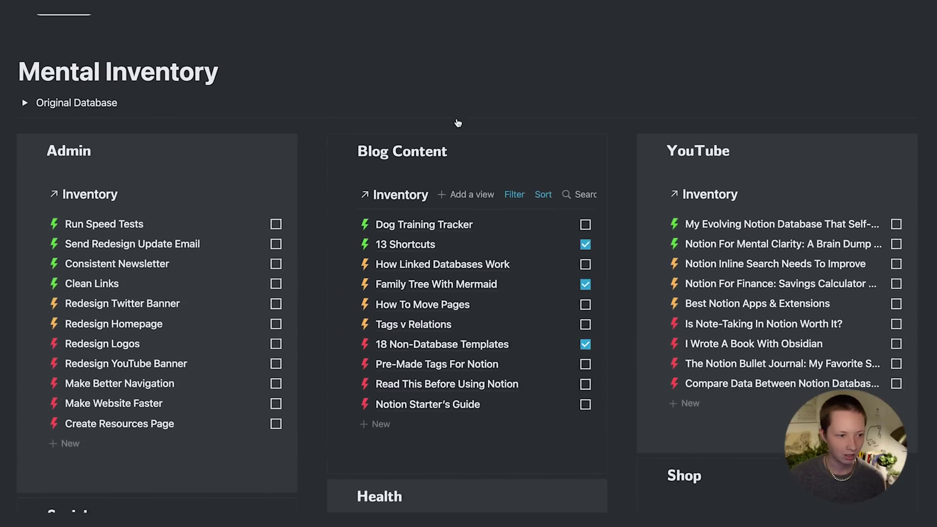
pyautogui.scroll(4, 457, 123)
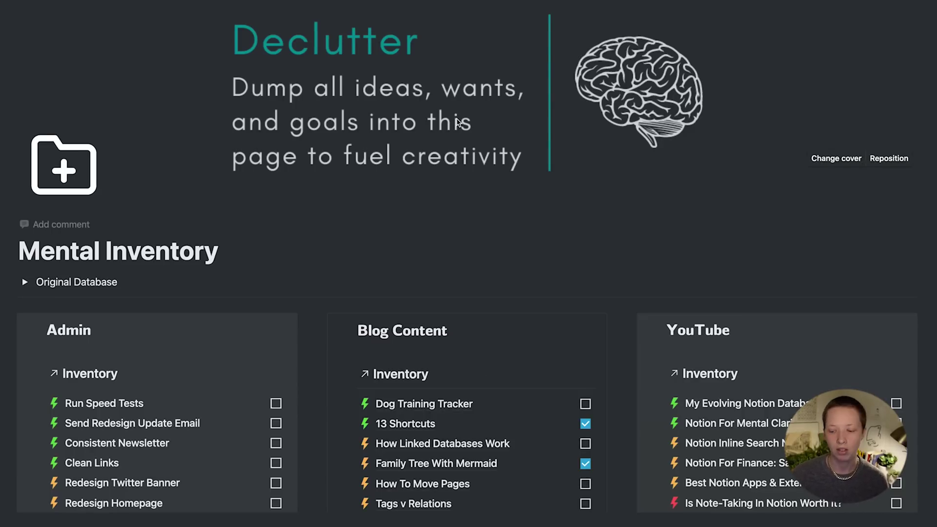
pyautogui.press('super+p')
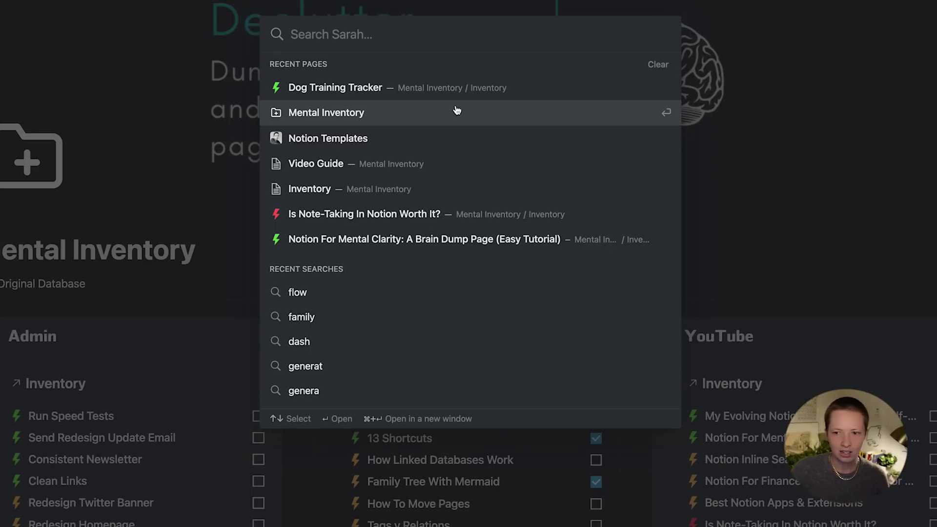
# Search 'follo' to open Mental Inventory (Follow Along) and switch Notion to light mode
pyautogui.write('follo')
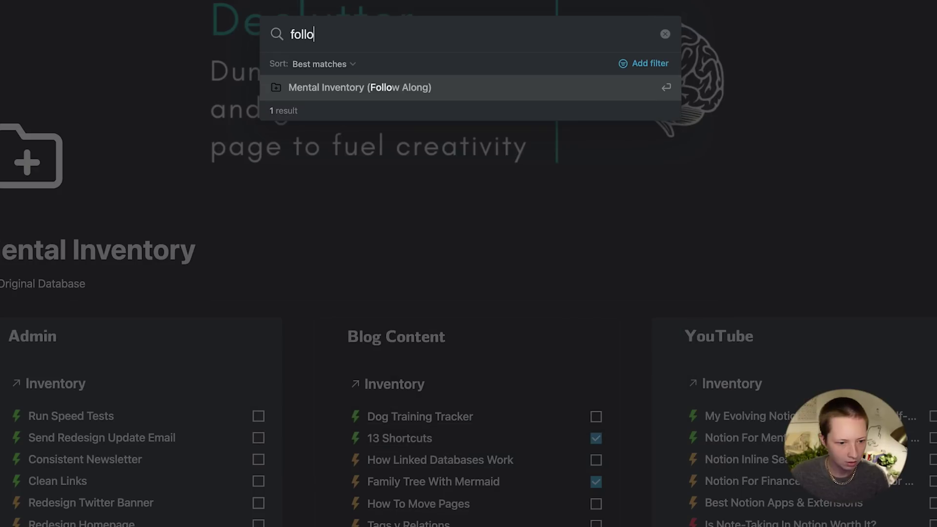
pyautogui.press('Return')
pyautogui.press('shift+super+l')
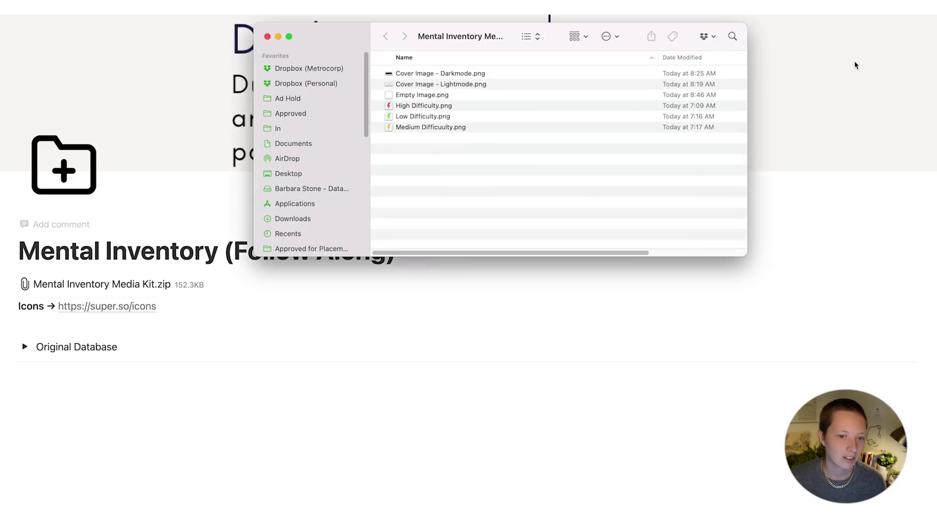
pyautogui.click(563, 44)
pyautogui.moveTo(562, 43); pyautogui.dragTo(562, 107)
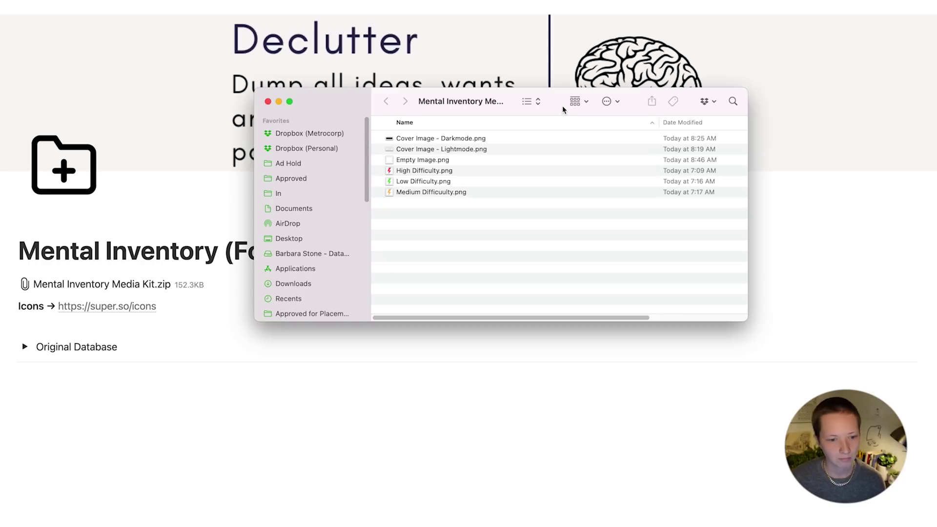
pyautogui.press('super+w')
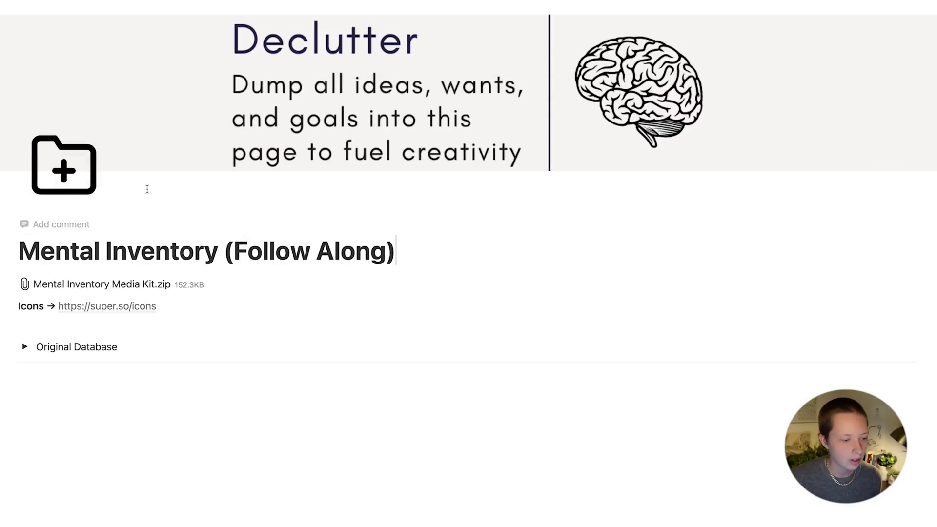
pyautogui.moveTo(143, 313)
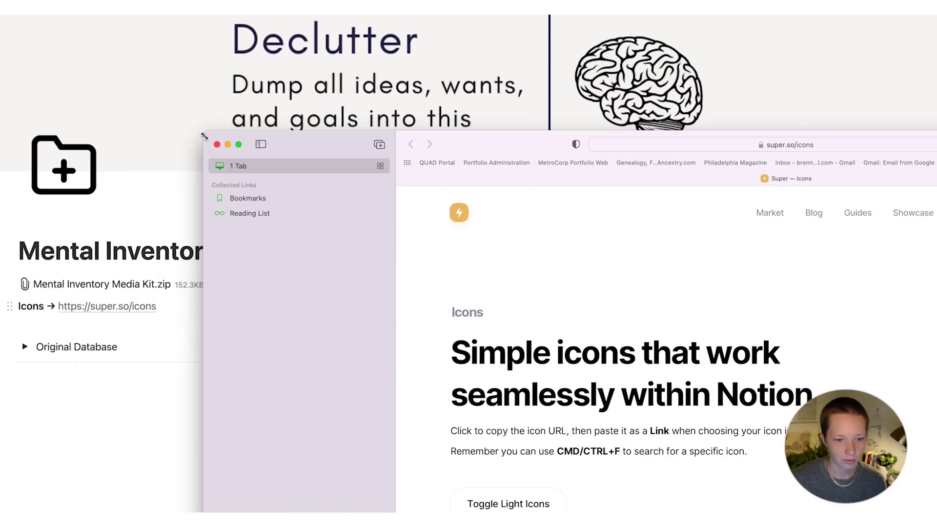
# Enlarge the super.so icons page in Safari and switch it to light icons
pyautogui.doubleClick(920, 113)
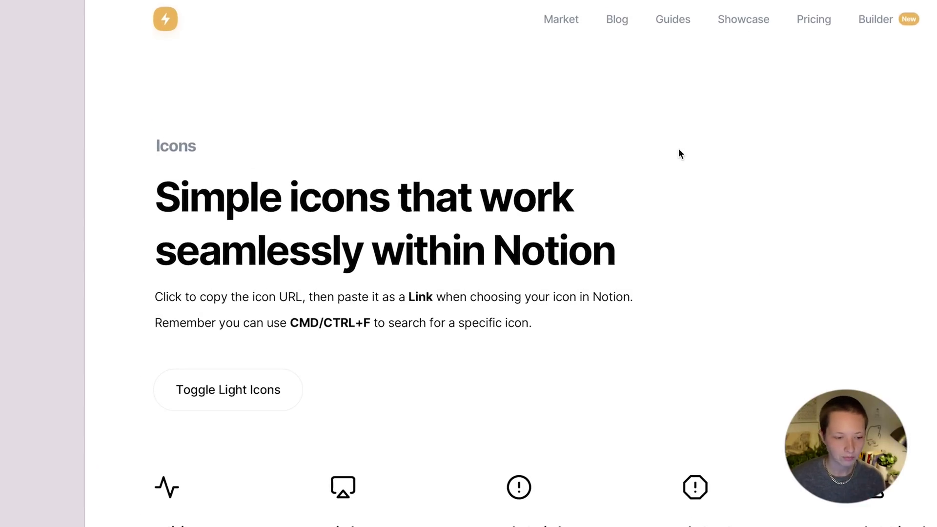
pyautogui.scroll(-15, 679, 154)
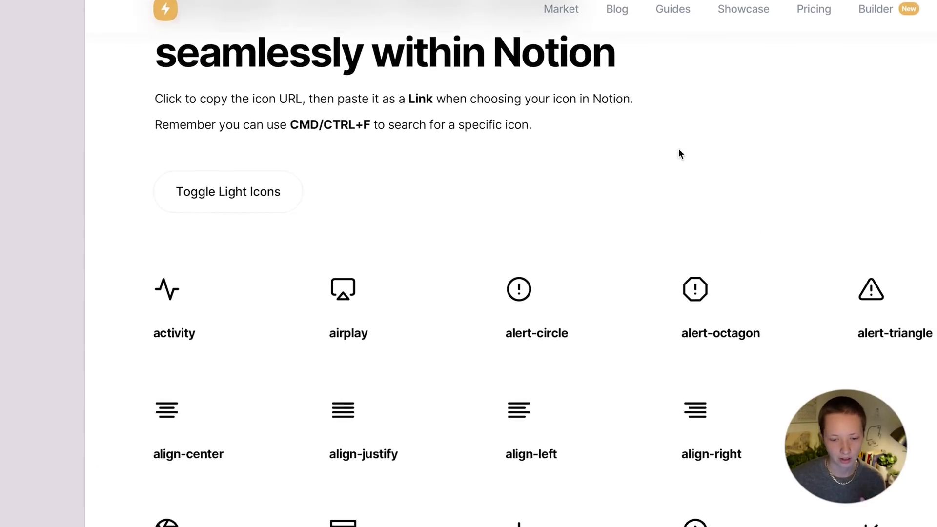
pyautogui.scroll(15, 680, 154)
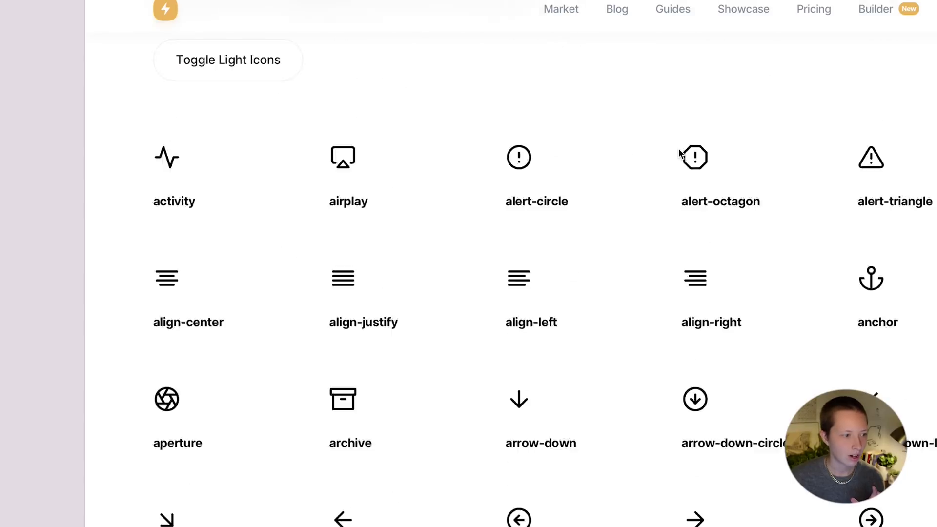
pyautogui.click(288, 390)
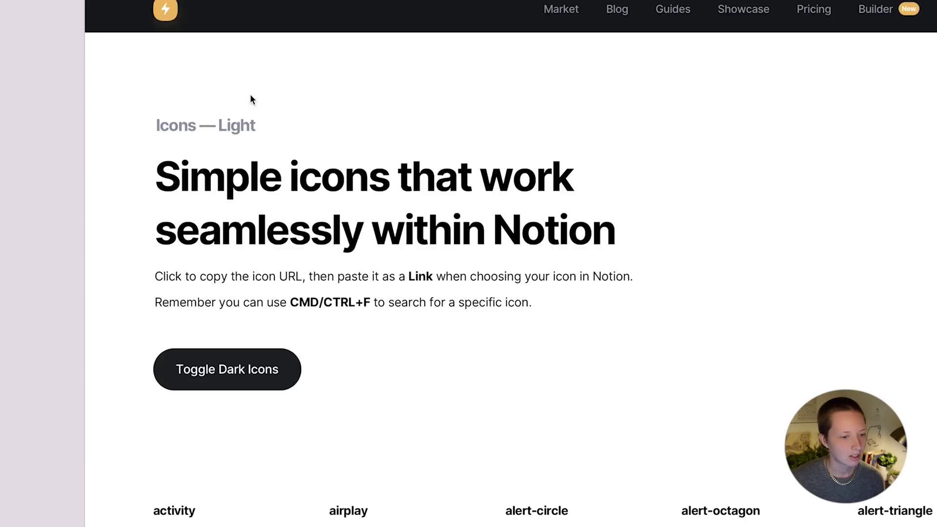
pyautogui.scroll(-20, 319, 328)
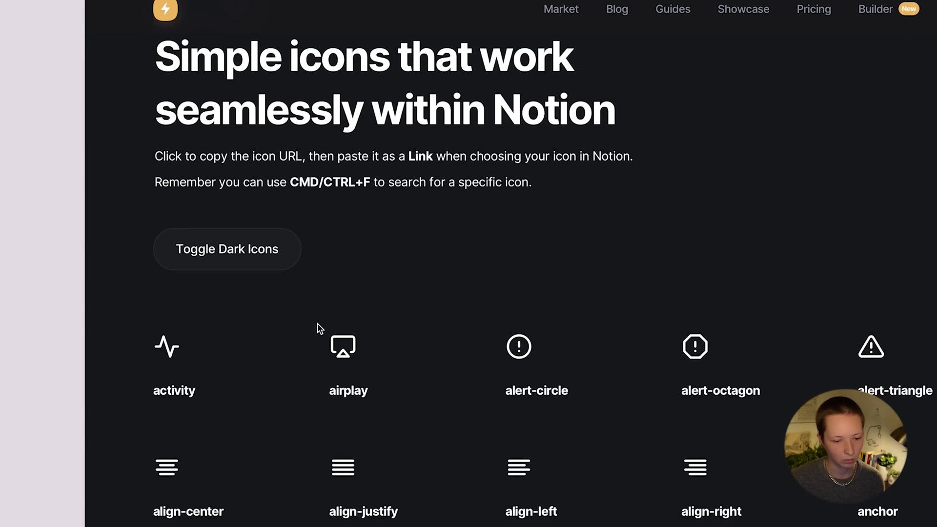
pyautogui.scroll(-3, 318, 323)
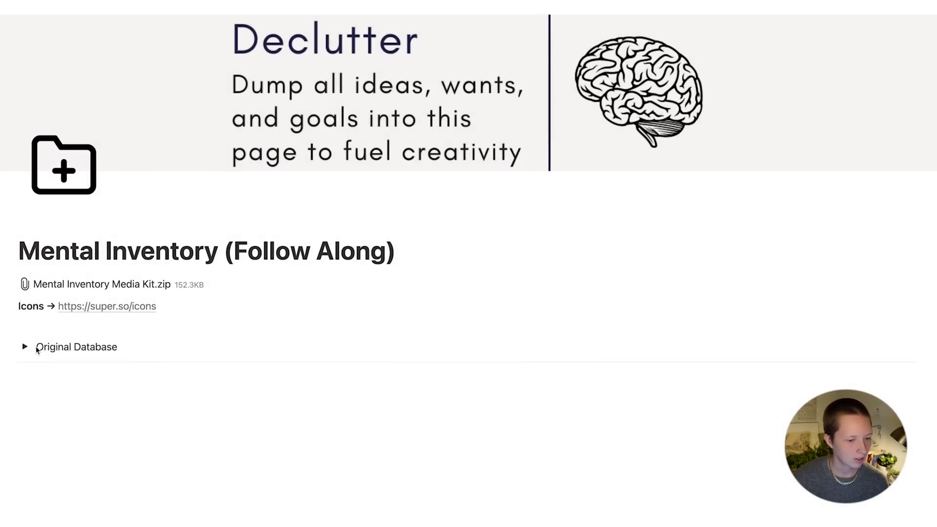
# Expand Original Database, open the Inventory database and create a new untitled entry
pyautogui.click(26, 347)
pyautogui.scroll(-2, 389, 393)
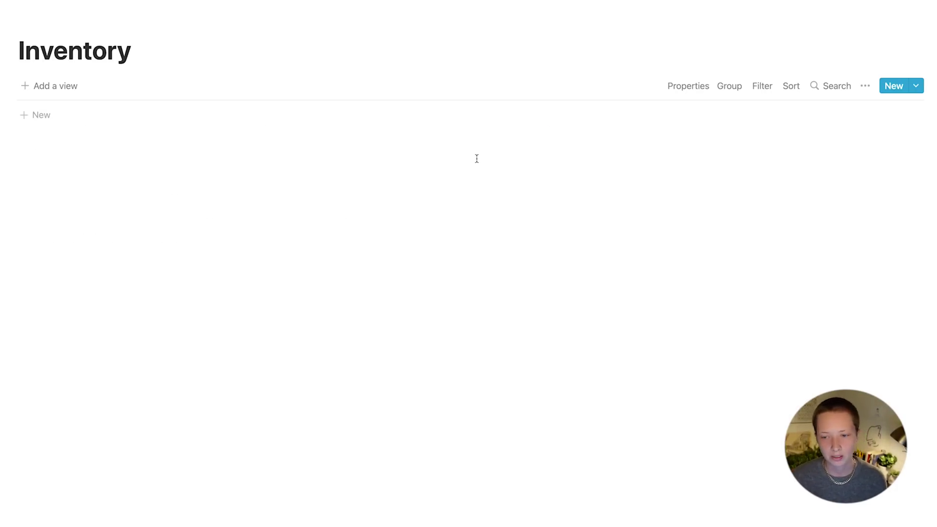
pyautogui.click(917, 85)
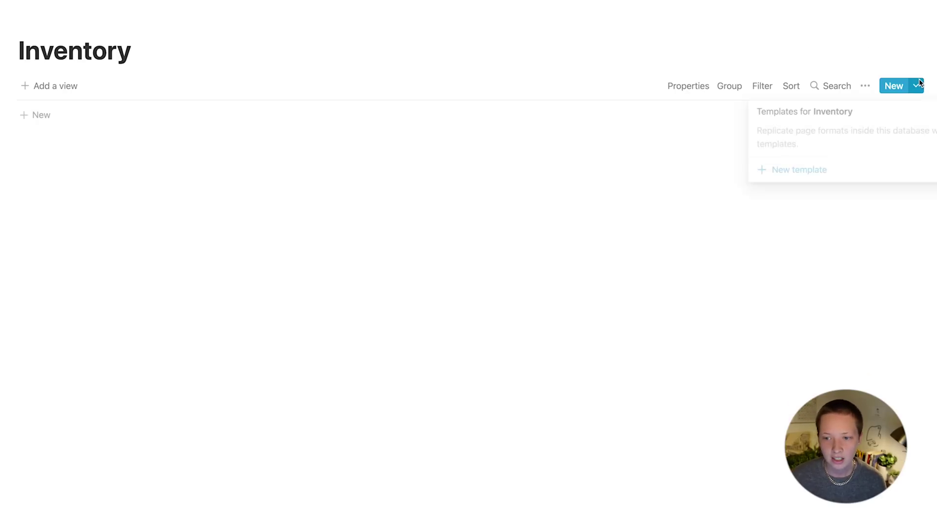
pyautogui.click(580, 115)
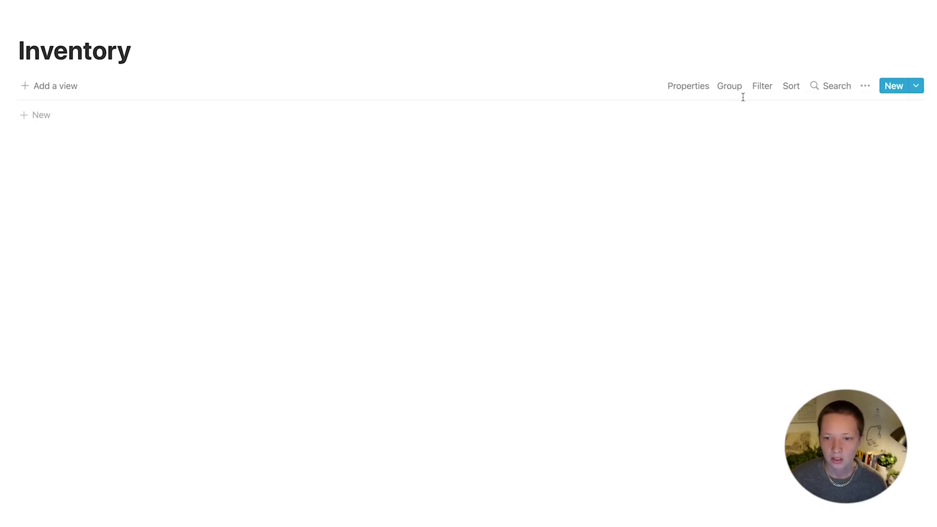
pyautogui.click(54, 117)
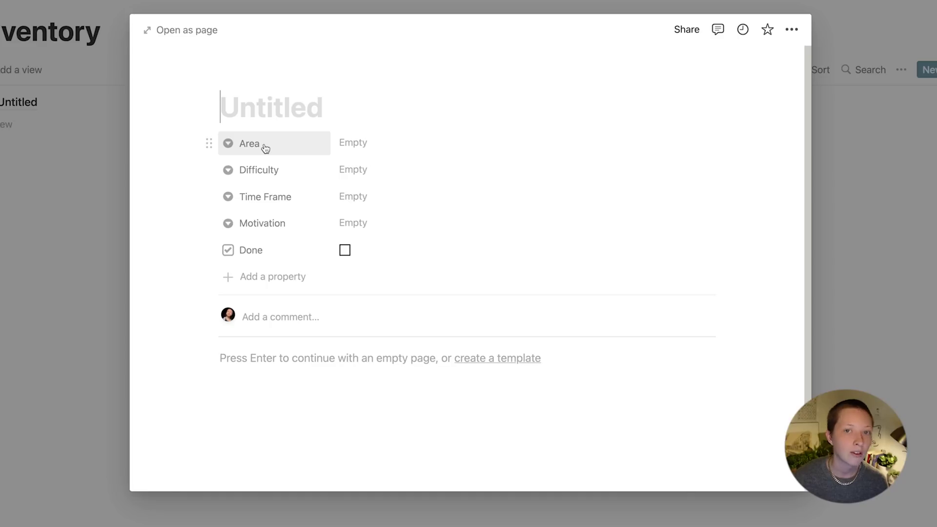
# Name the entry 'Create Meal P' with Area 1 and Medium Difficulty
pyautogui.click(360, 146)
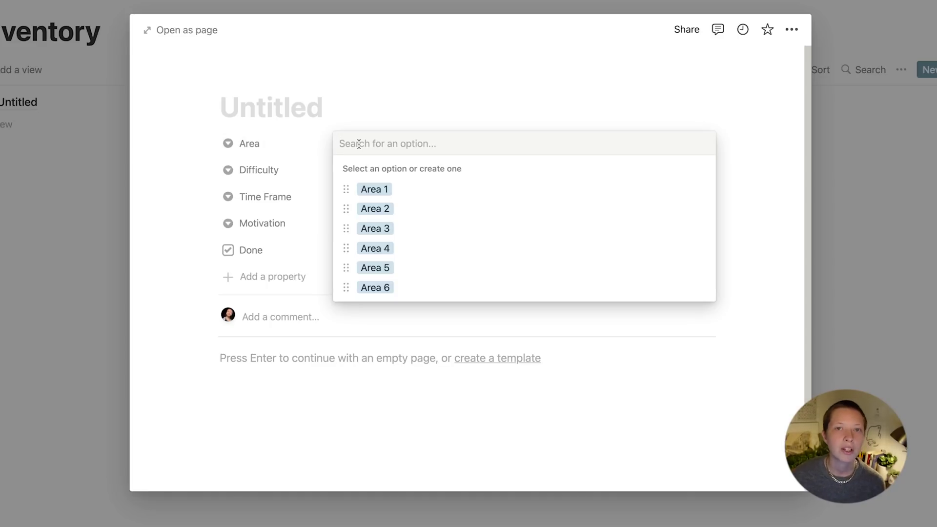
pyautogui.click(399, 197)
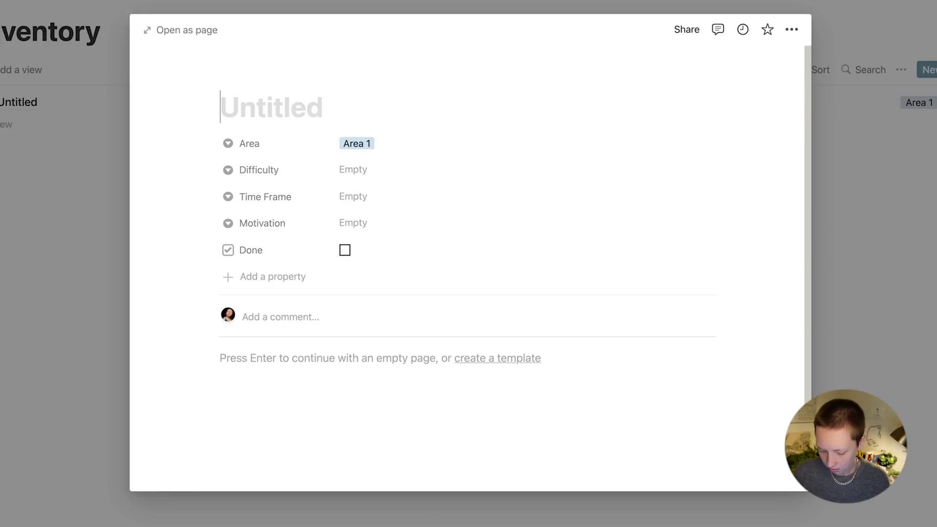
pyautogui.write('Create')
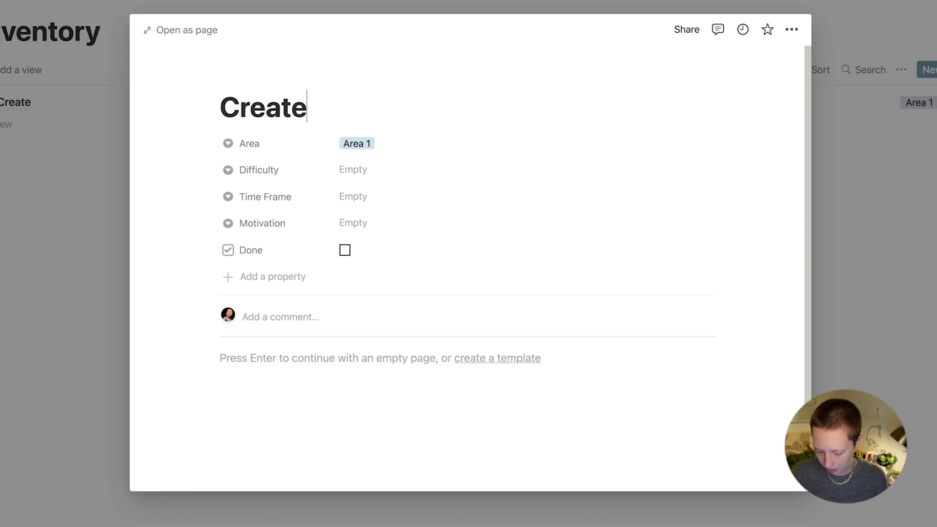
pyautogui.write(' Meal Plan')
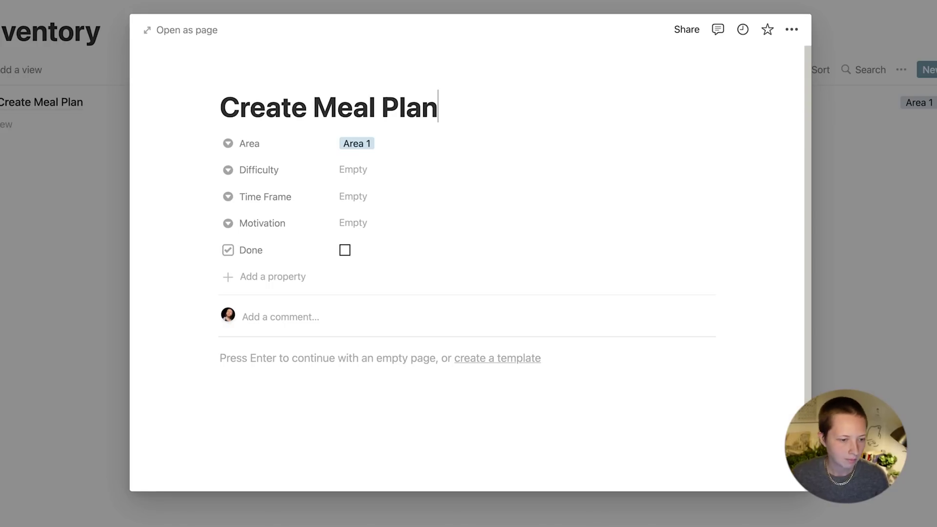
pyautogui.click(351, 183)
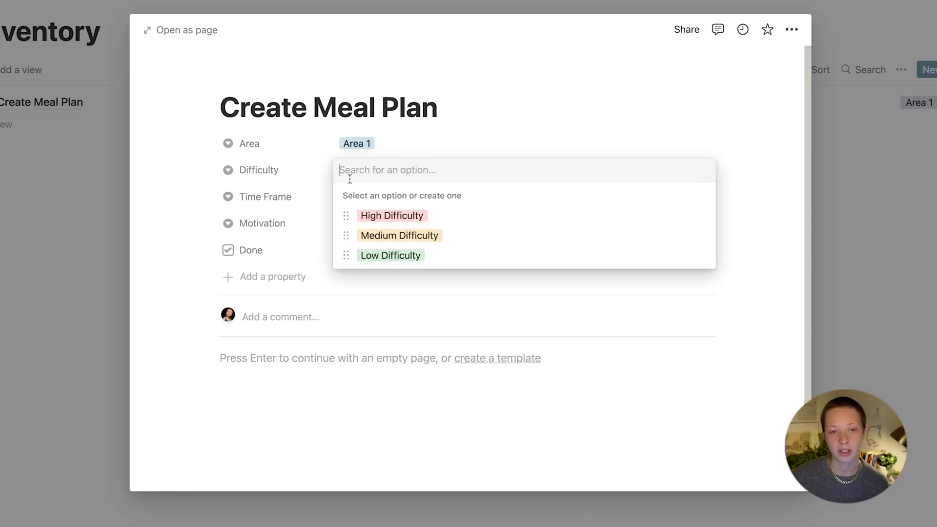
pyautogui.click(423, 238)
# Create and apply a new '4 Day Timeframe' Time Frame option
pyautogui.click(350, 191)
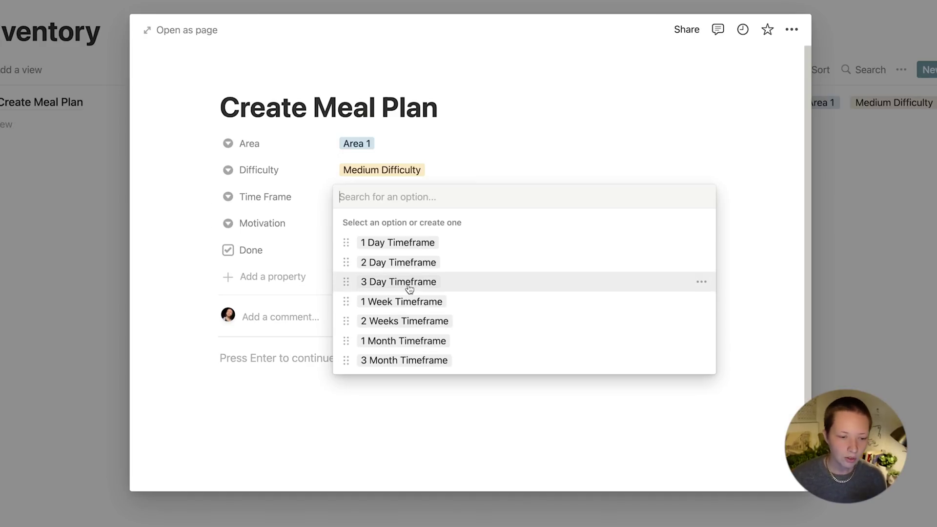
pyautogui.click(397, 243)
pyautogui.write('4')
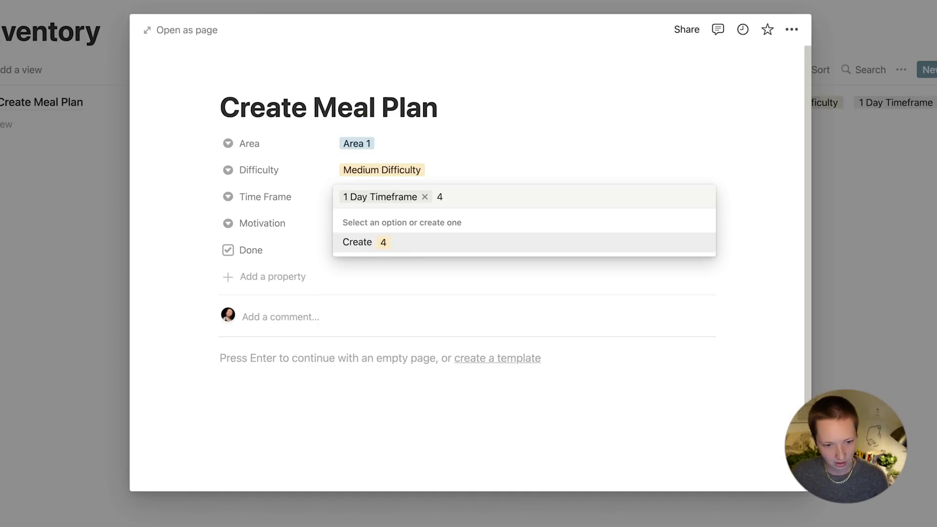
pyautogui.write(' Da')
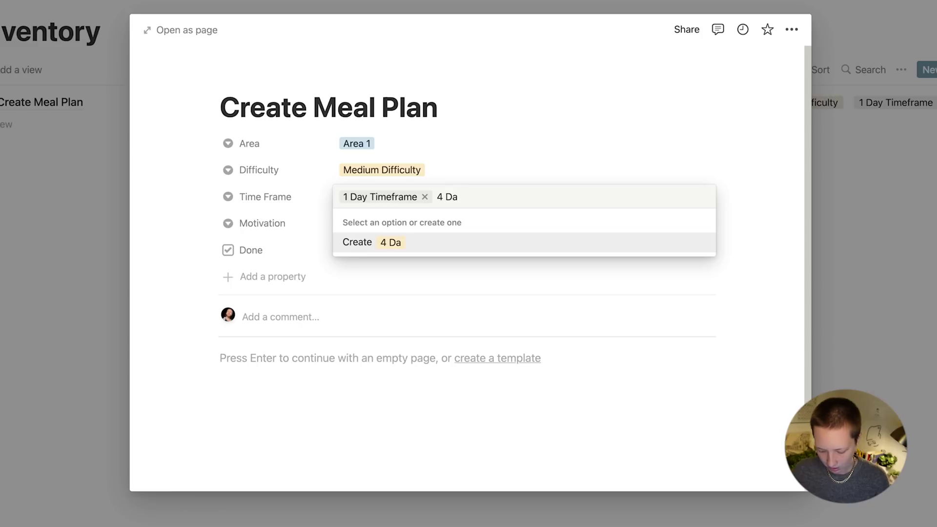
pyautogui.write('y Timefram')
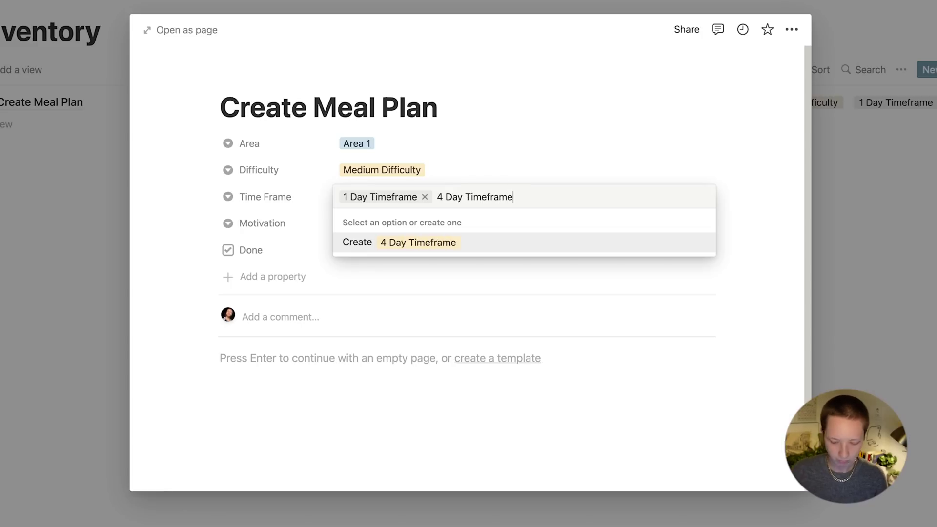
pyautogui.write('e')
pyautogui.click(524, 250)
pyautogui.click(423, 209)
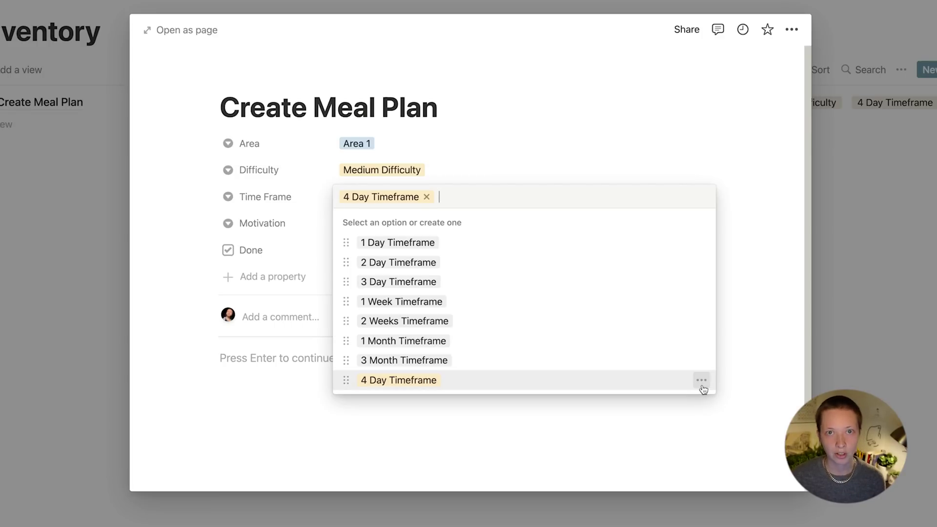
pyautogui.click(702, 385)
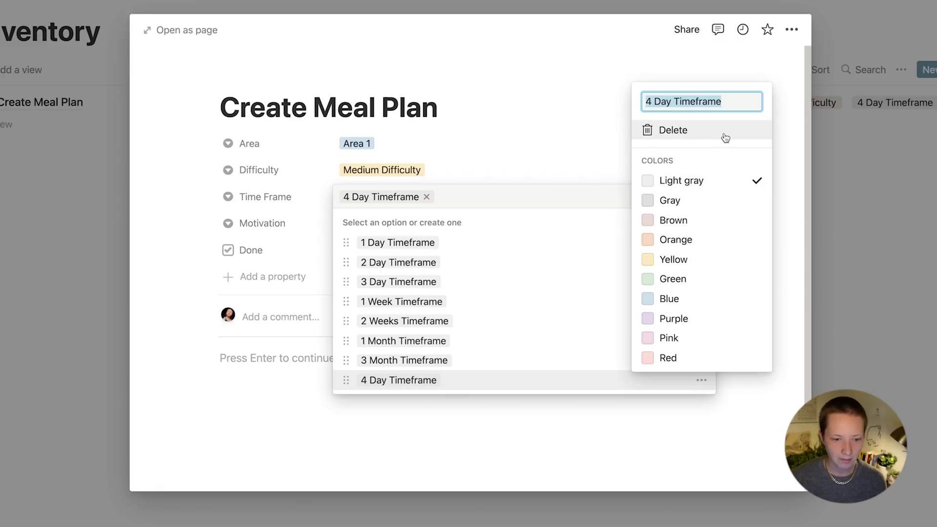
pyautogui.press('Escape')
# Rate Motivation three squares, tick Done, and close the entry
pyautogui.click(373, 233)
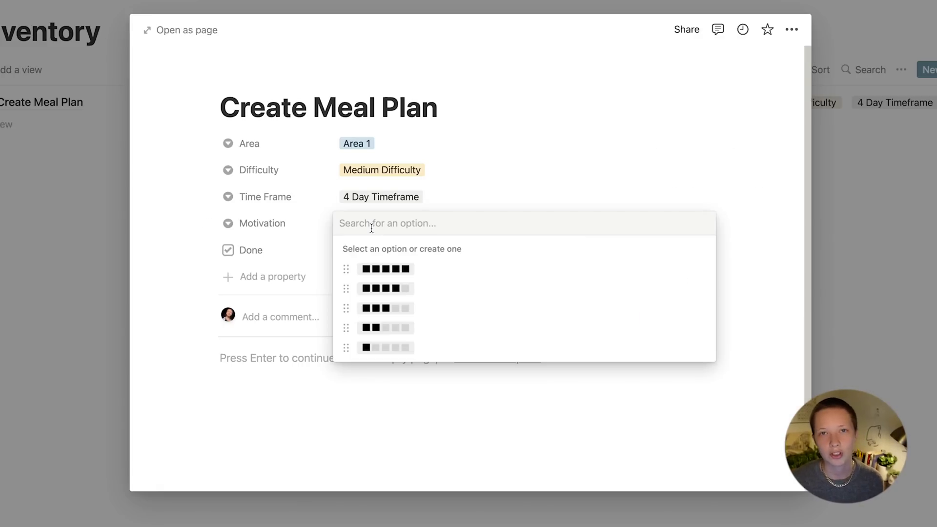
pyautogui.click(389, 310)
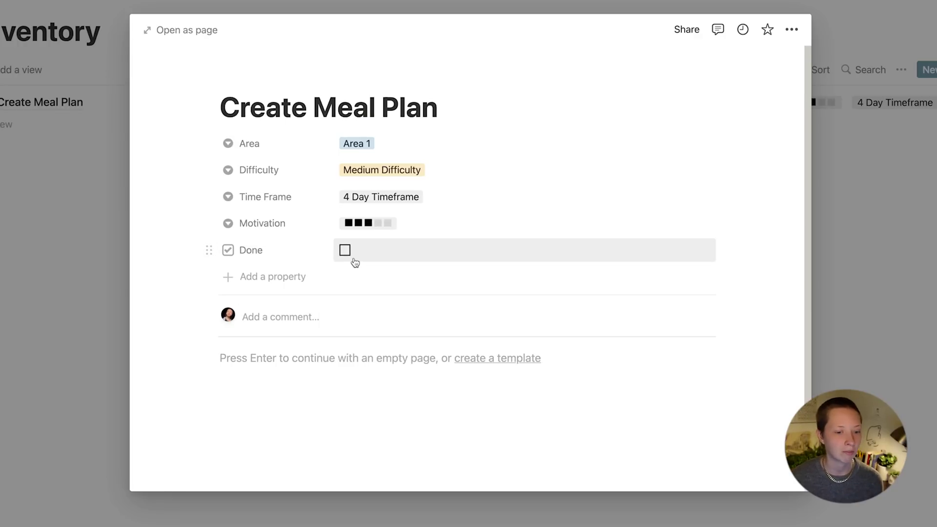
pyautogui.click(344, 250)
pyautogui.press('Escape')
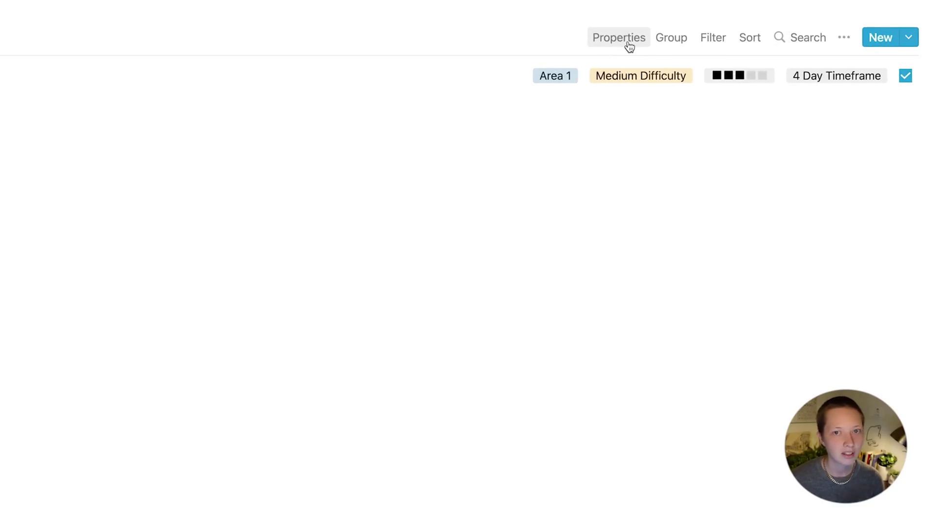
# Hide all then show all Inventory properties again, and bring up the workspace quick search
pyautogui.click(628, 43)
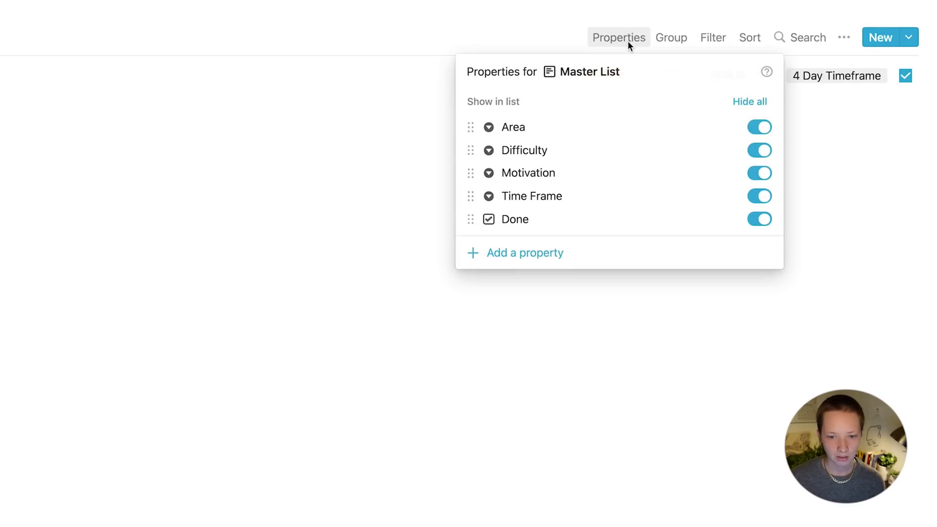
pyautogui.click(743, 104)
pyautogui.click(744, 105)
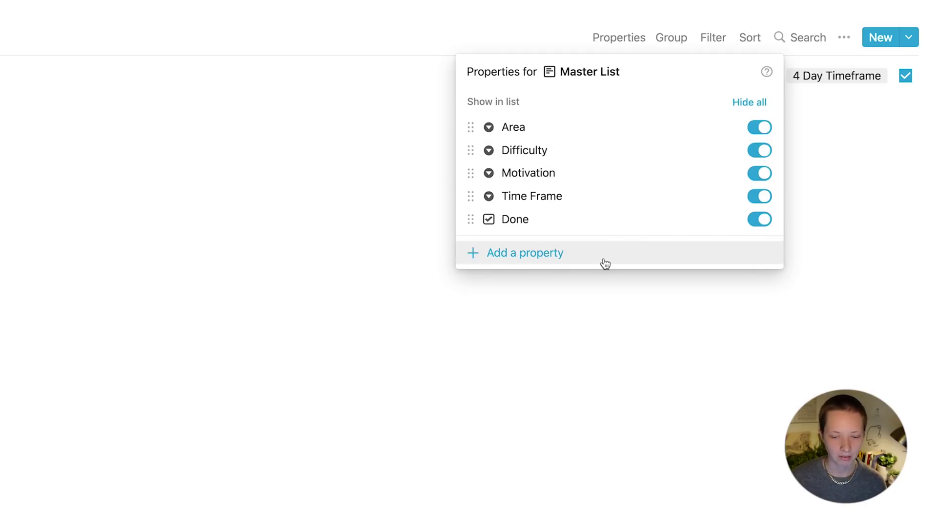
pyautogui.press('Escape')
pyautogui.press('super+p')
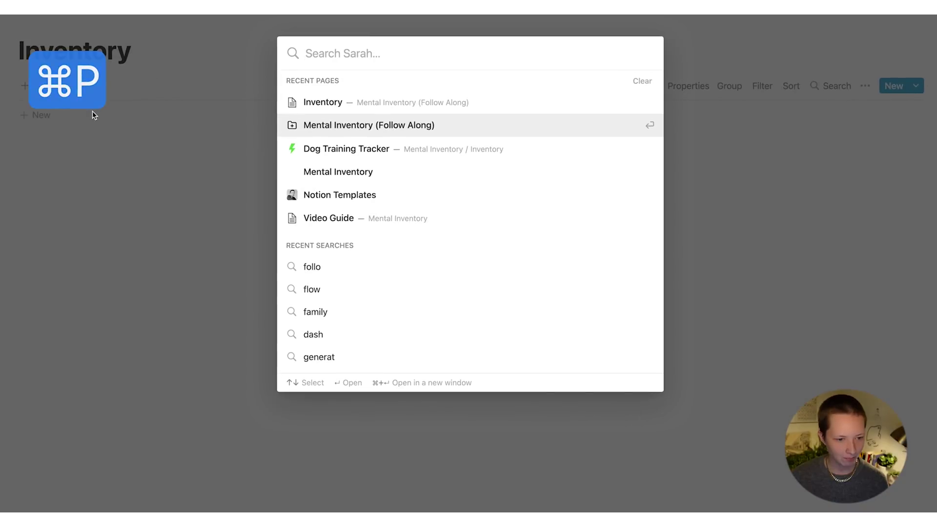
# Search 'ment' to open the Mental Inventory page and switch Notion to dark mode
pyautogui.write('ment')
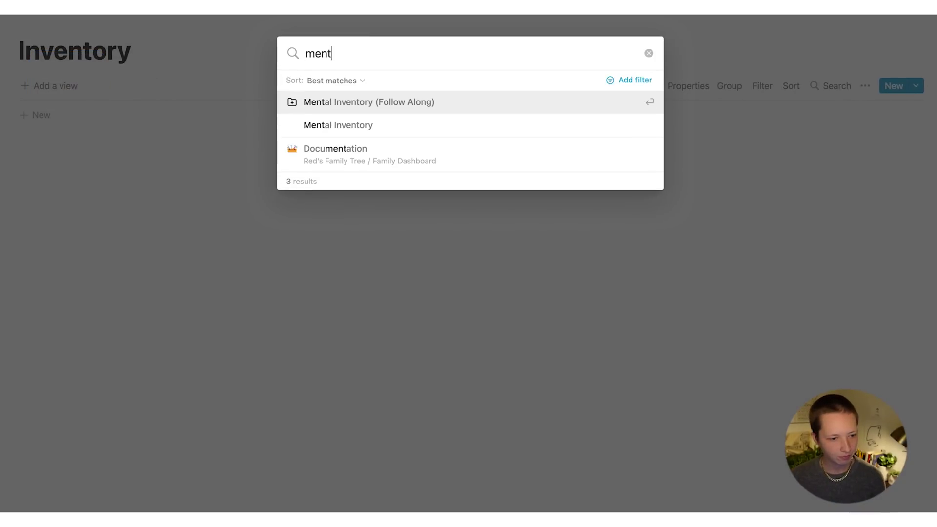
pyautogui.press('Down')
pyautogui.press('Return')
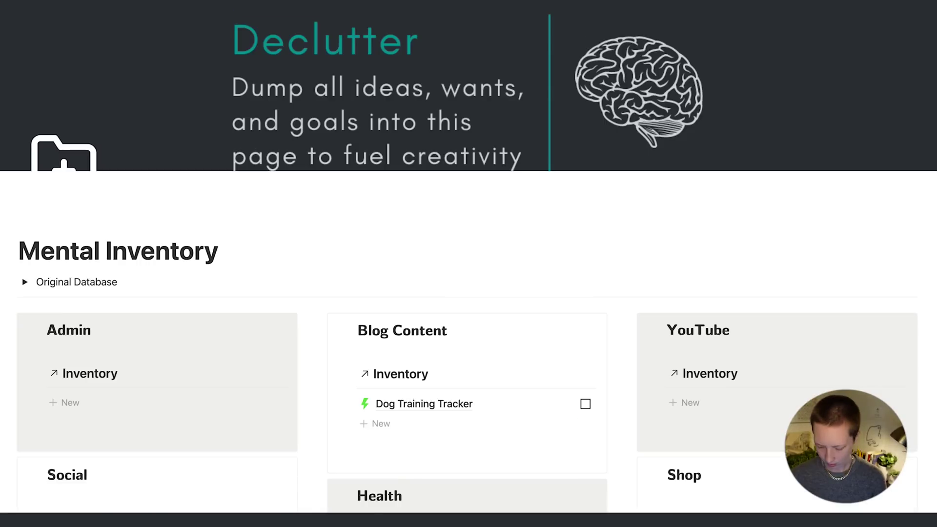
pyautogui.press('shift+super+l')
# Expand the Original Database toggle on the Mental Inventory page
pyautogui.scroll(-6, 290, 270)
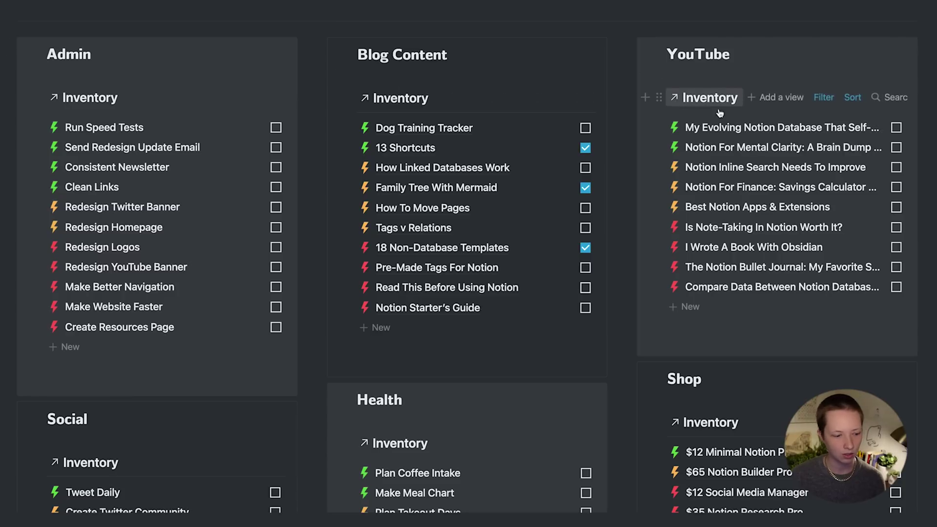
pyautogui.scroll(4, 220, 234)
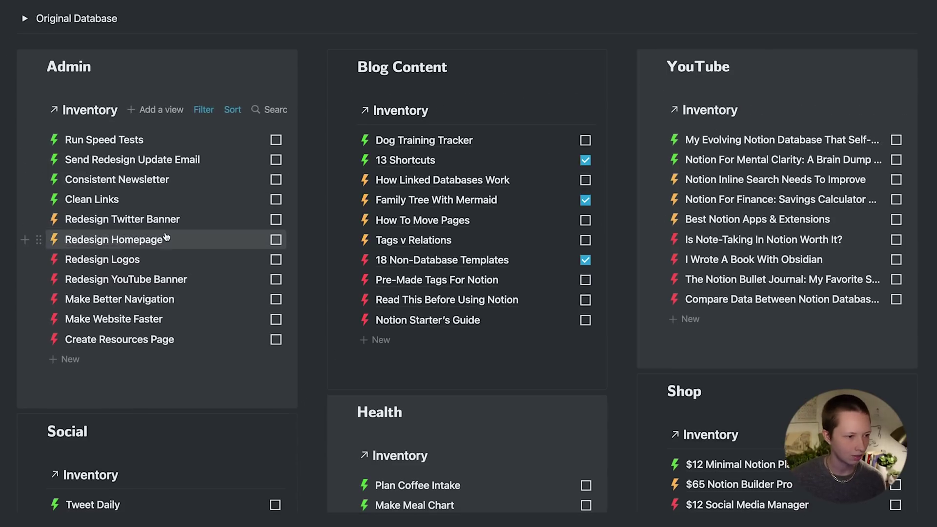
pyautogui.click(26, 107)
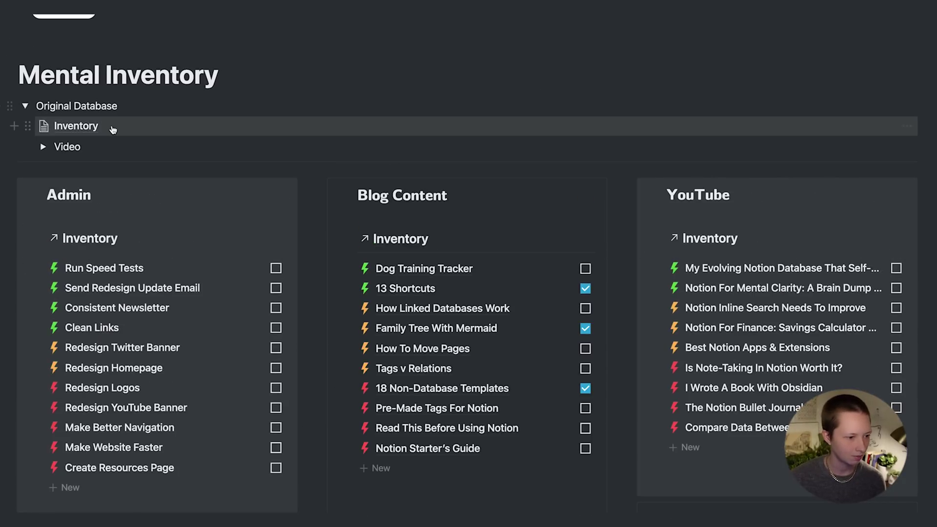
# Open the Inventory database as a full page and browse its entries
pyautogui.click(77, 126)
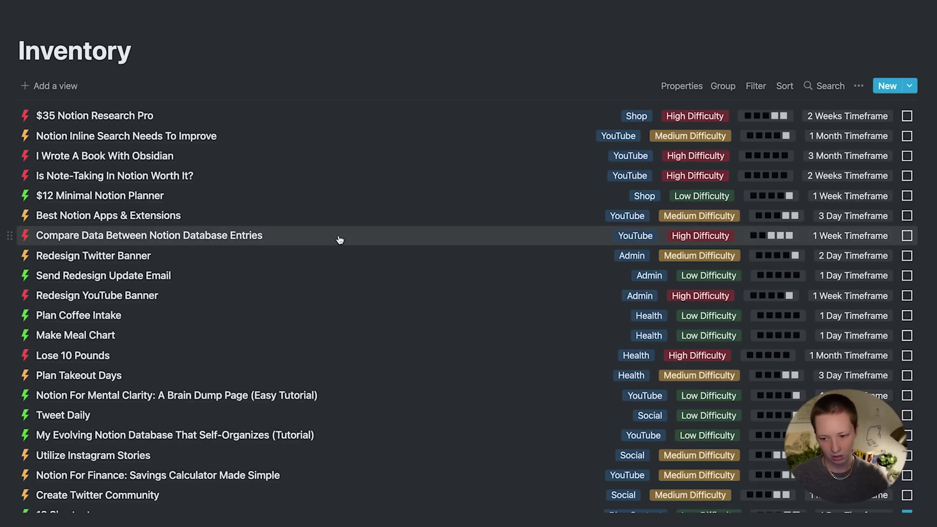
pyautogui.scroll(-2, 339, 236)
pyautogui.scroll(-5, 339, 239)
pyautogui.scroll(4, 340, 239)
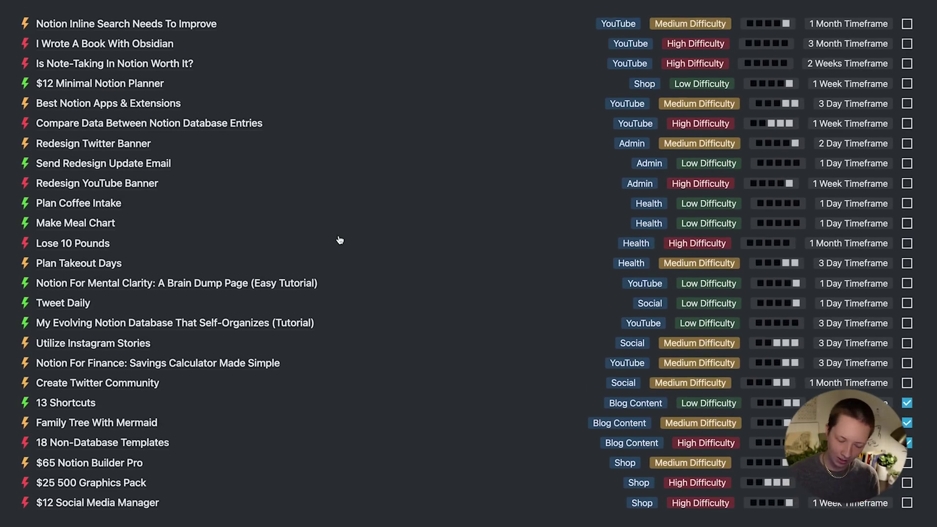
pyautogui.scroll(3, 340, 240)
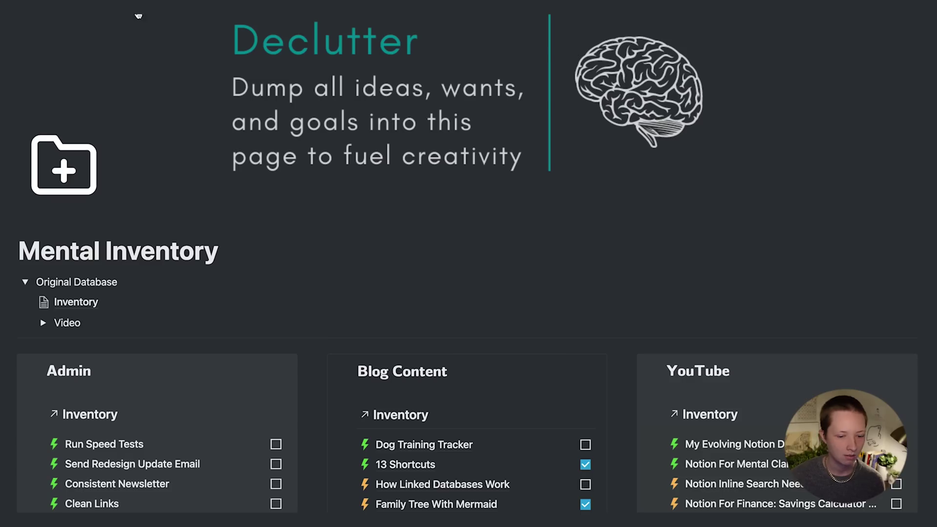
pyautogui.scroll(-6, 469, 263)
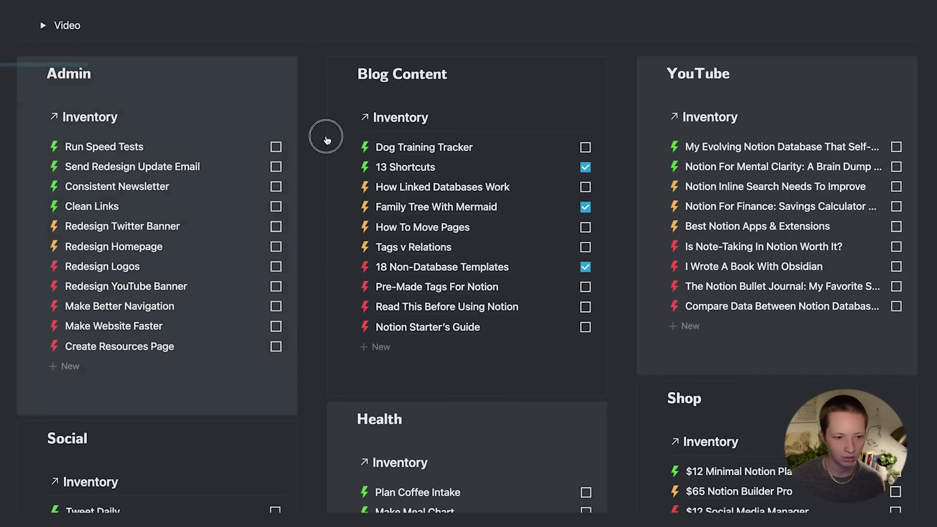
pyautogui.moveTo(5, 137); pyautogui.dragTo(830, 339)
pyautogui.scroll(-5, 805, 340)
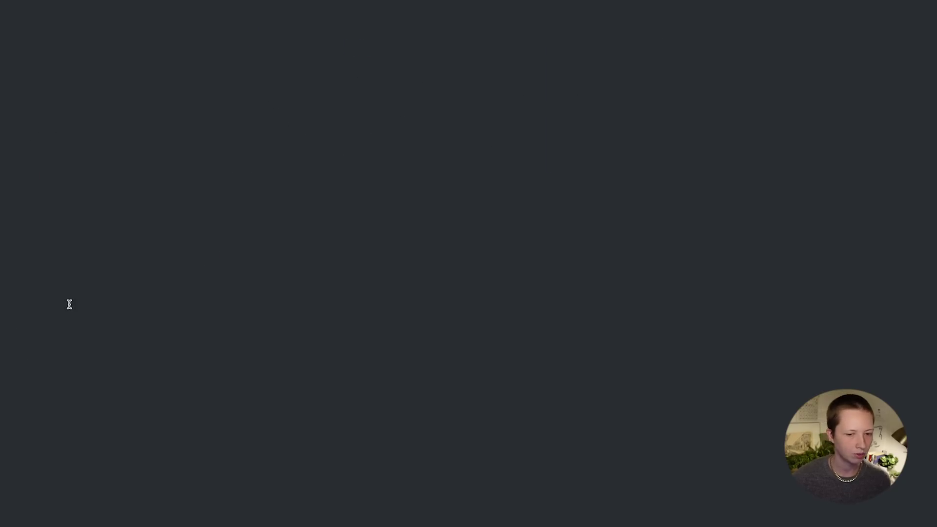
pyautogui.scroll(-2, 70, 306)
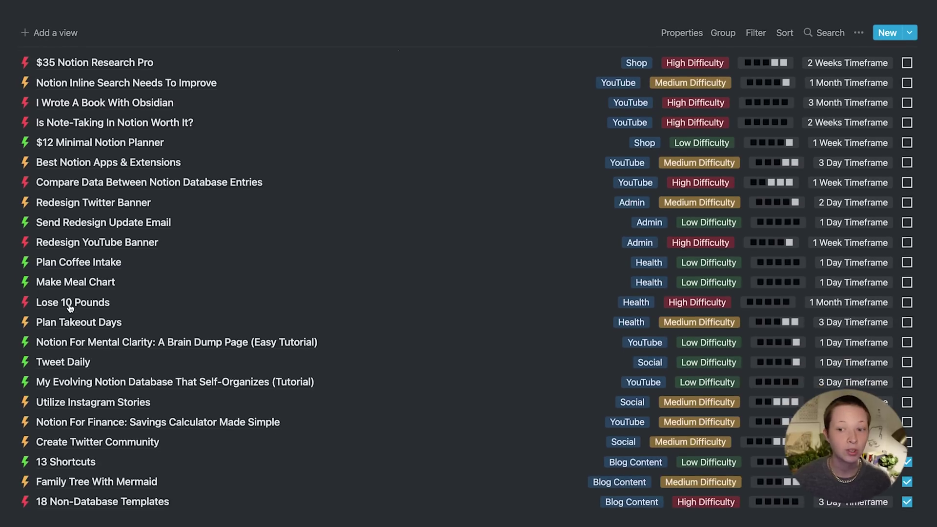
pyautogui.scroll(3, 70, 306)
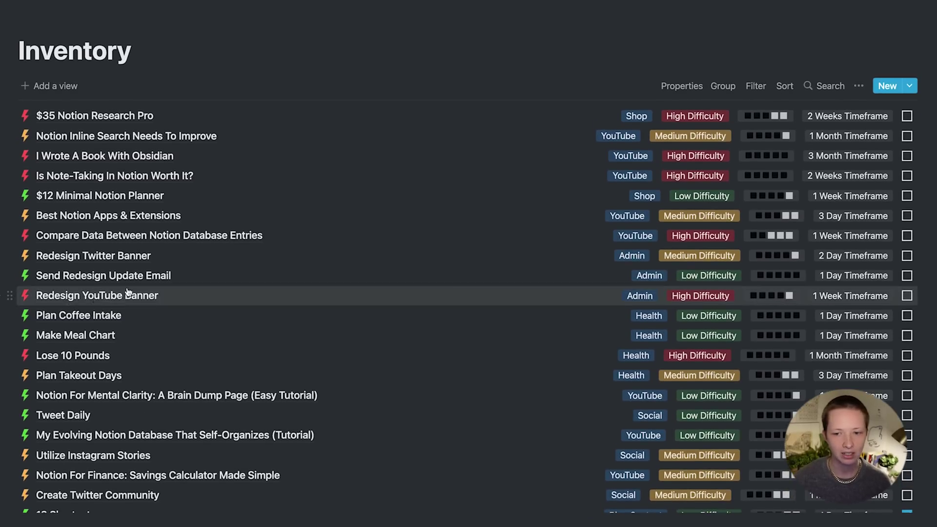
# Add a sort on Difficulty to the Inventory table
pyautogui.click(786, 87)
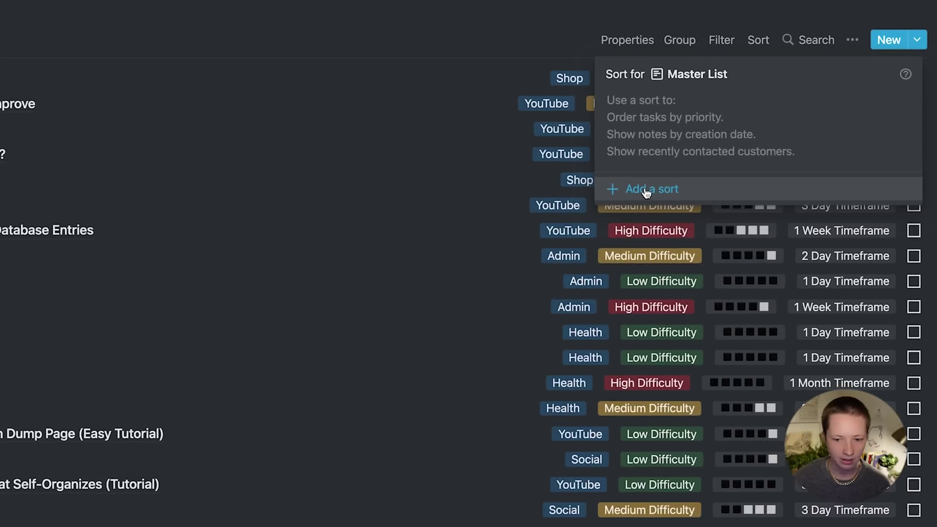
pyautogui.click(647, 193)
pyautogui.click(665, 144)
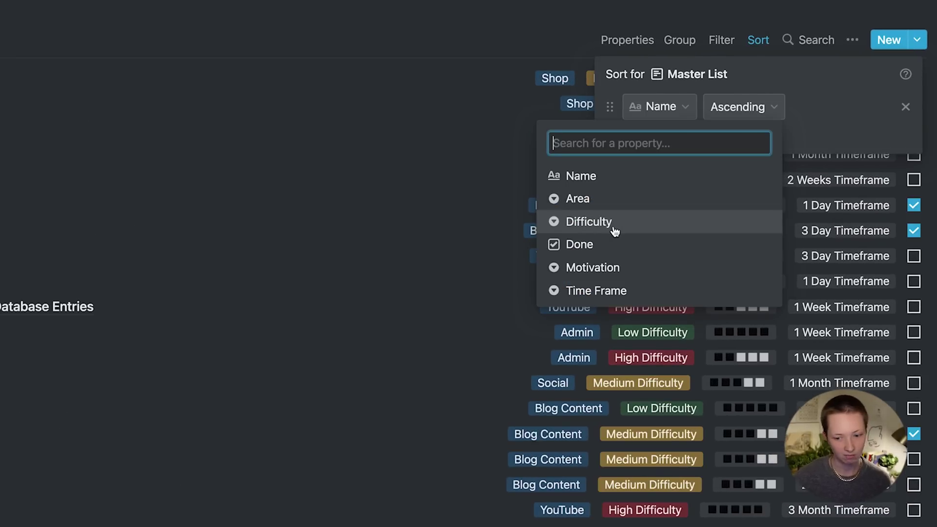
pyautogui.click(614, 230)
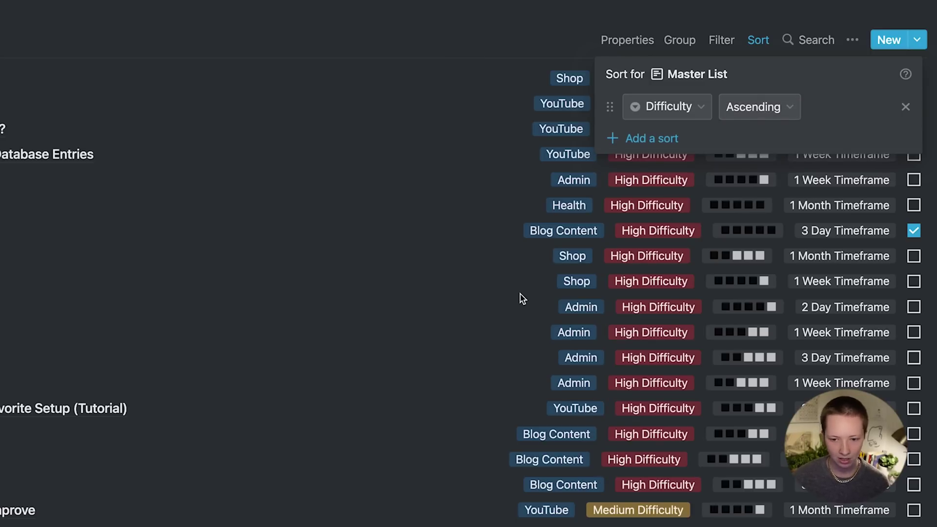
pyautogui.click(443, 333)
# Reverse the Difficulty sort to descending
pyautogui.scroll(-13, 443, 334)
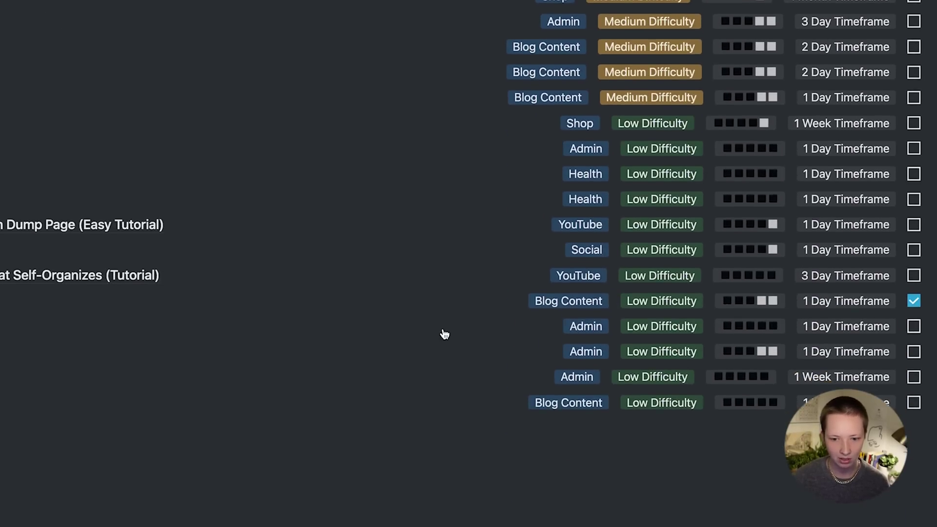
pyautogui.scroll(13, 441, 330)
pyautogui.scroll(-6, 771, 73)
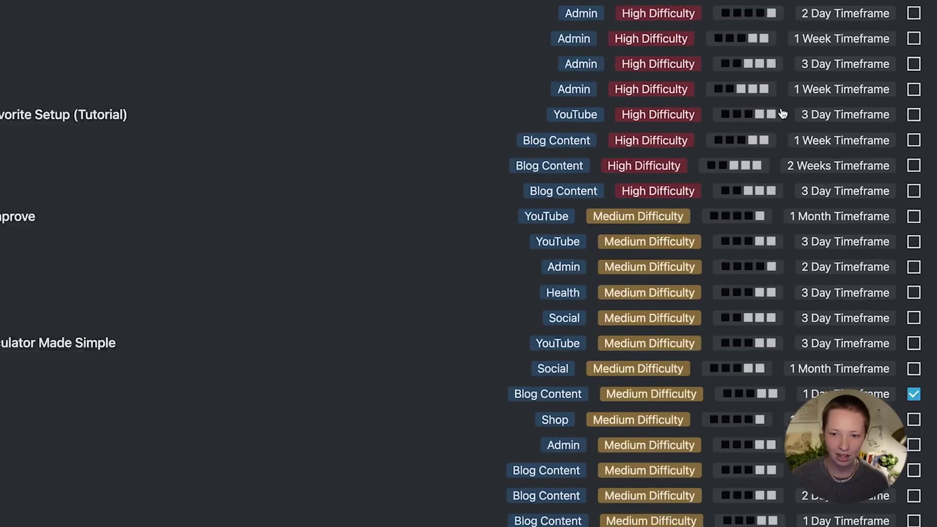
pyautogui.scroll(6, 782, 114)
pyautogui.click(759, 41)
pyautogui.click(759, 107)
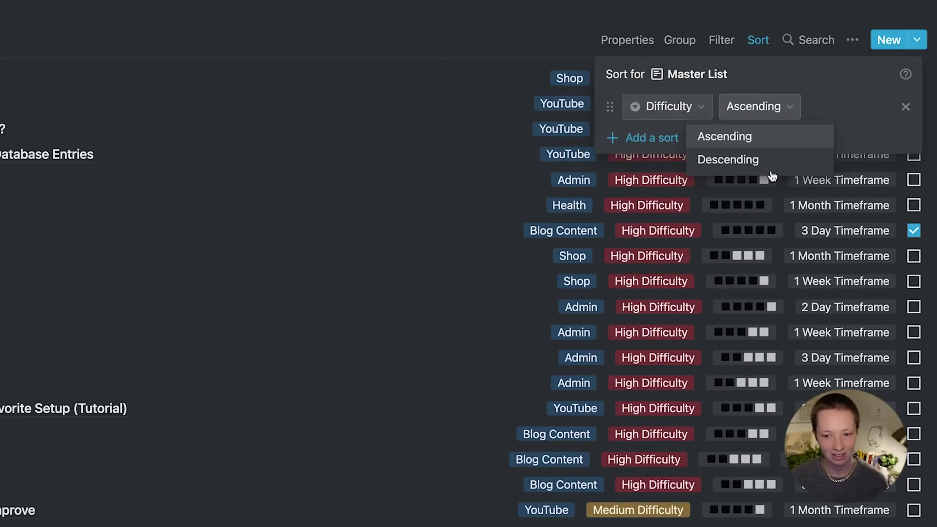
pyautogui.click(761, 165)
pyautogui.click(422, 150)
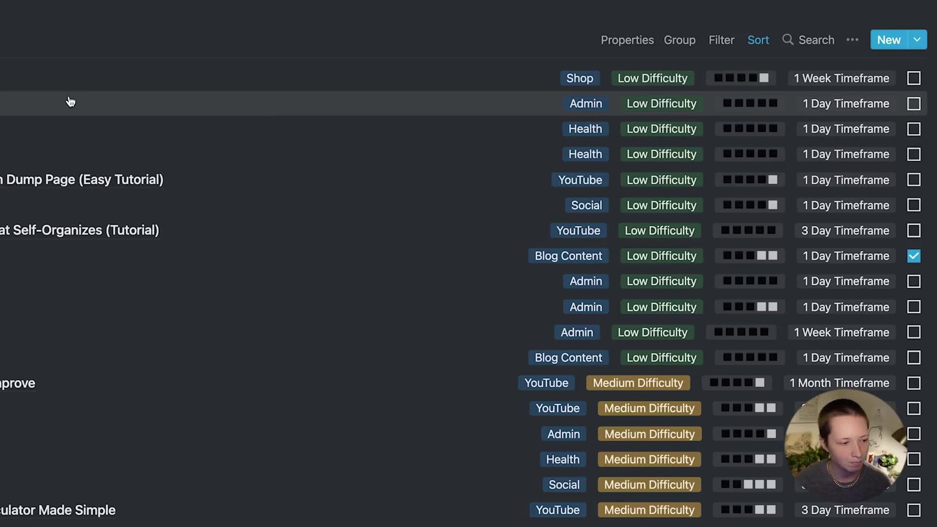
# Add Motivation ascending and Time Frame ascending as second and third sorts
pyautogui.click(761, 39)
pyautogui.click(655, 142)
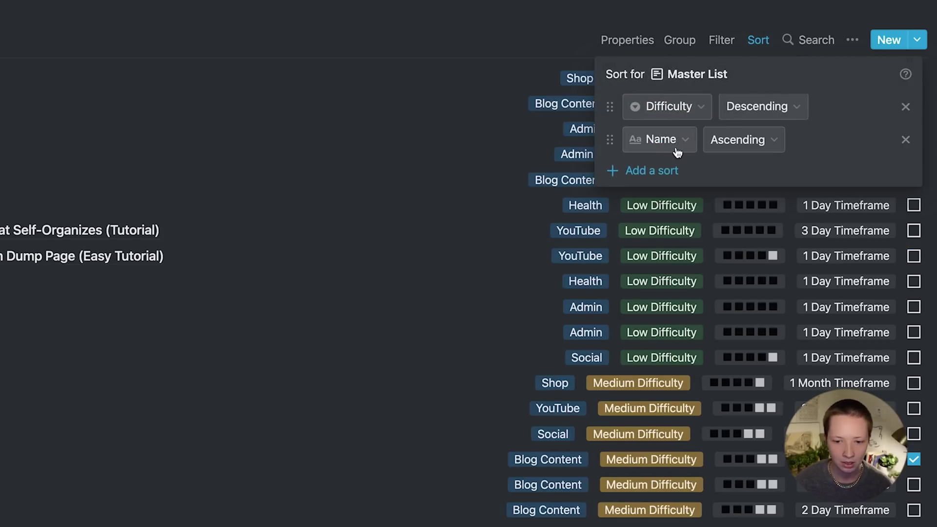
pyautogui.click(675, 147)
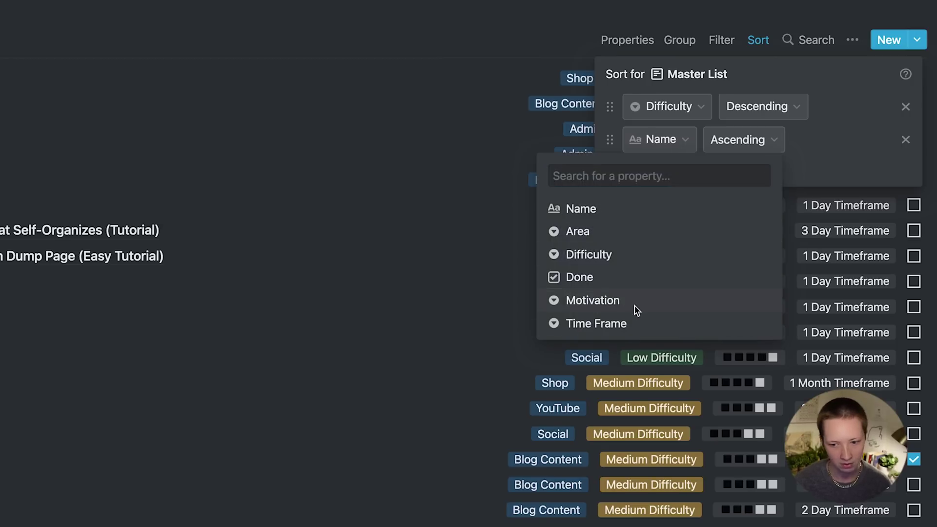
pyautogui.click(634, 301)
pyautogui.click(668, 169)
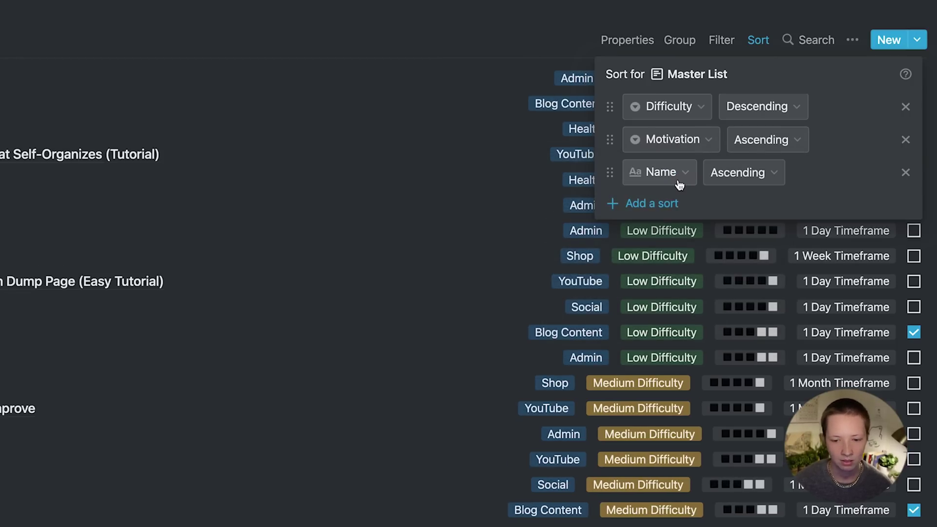
pyautogui.click(678, 178)
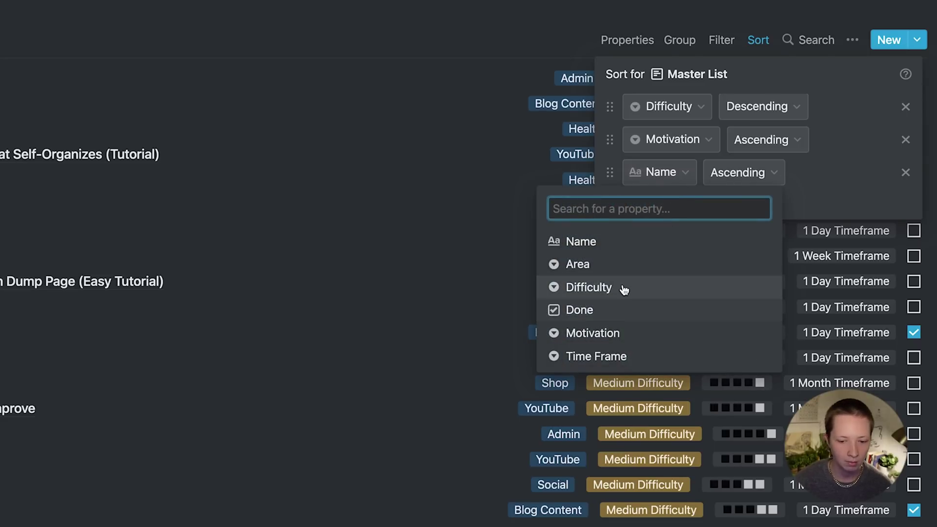
pyautogui.click(605, 357)
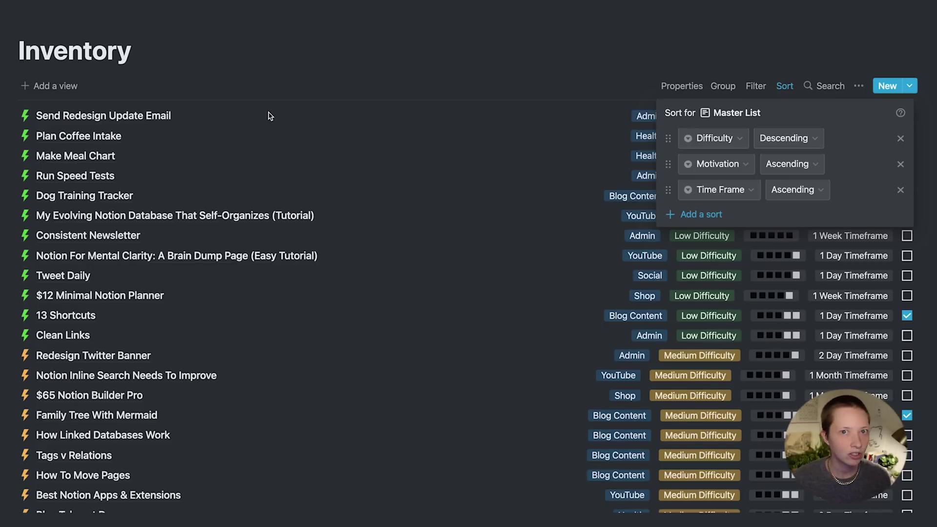
# In Send Redesign Update Email, move High Difficulty below Medium Difficulty in the option order
pyautogui.click(184, 136)
pyautogui.click(134, 115)
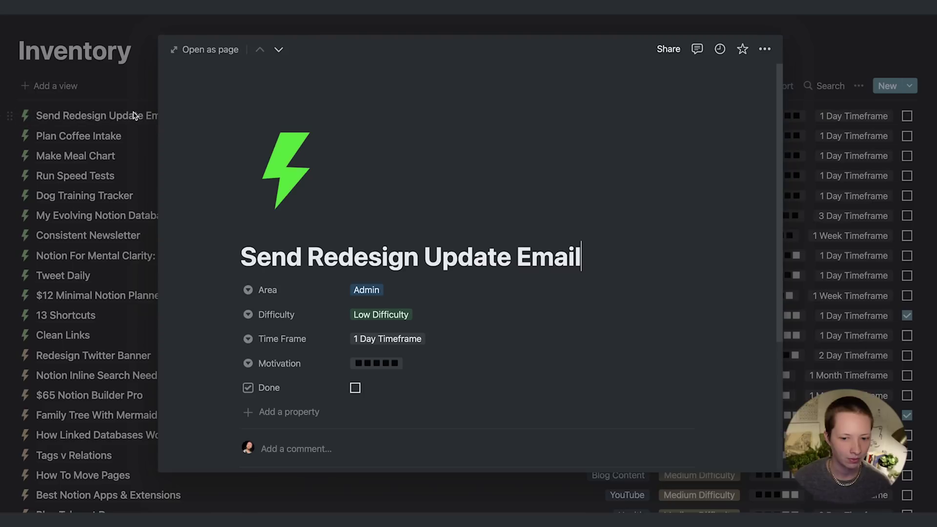
pyautogui.click(385, 314)
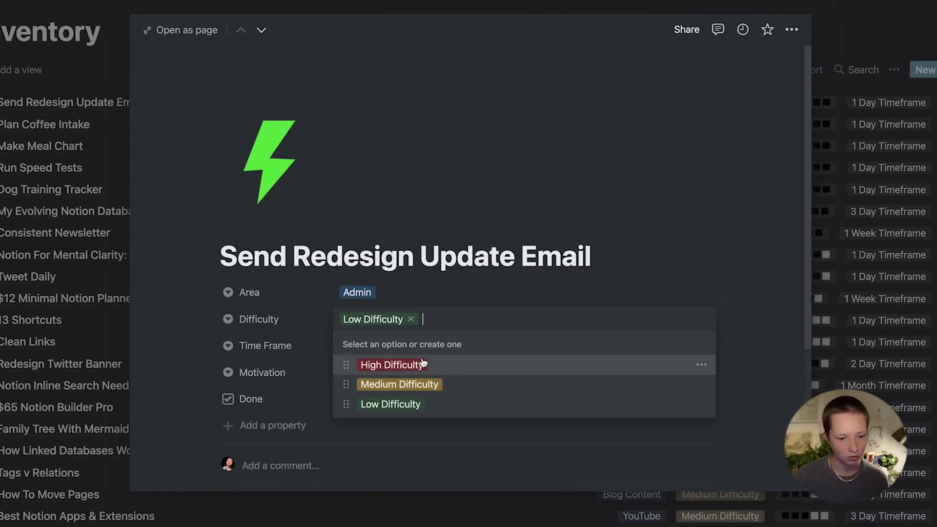
pyautogui.moveTo(424, 363); pyautogui.dragTo(451, 386)
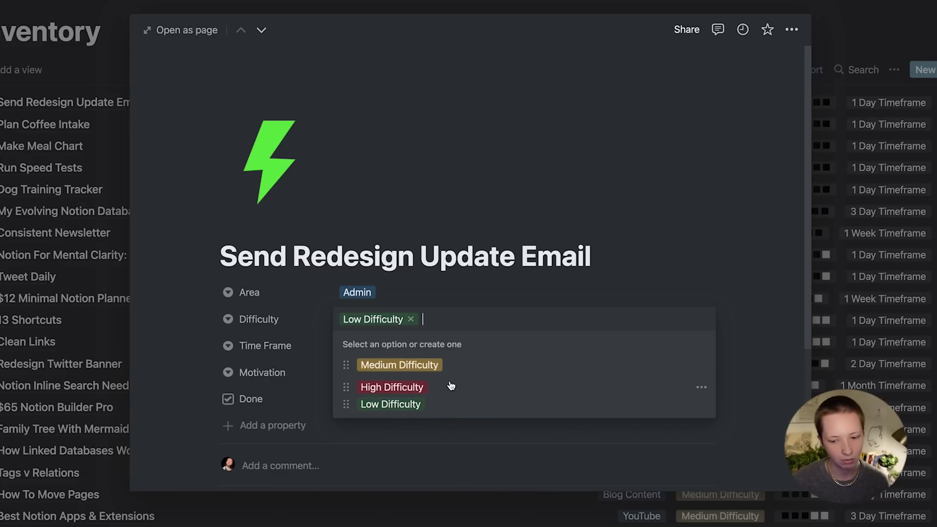
pyautogui.click(833, 349)
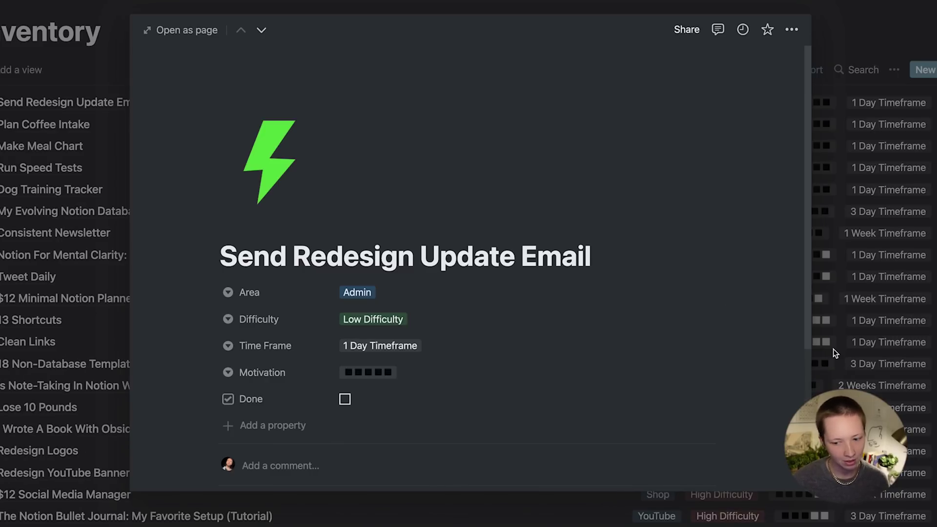
pyautogui.click(833, 349)
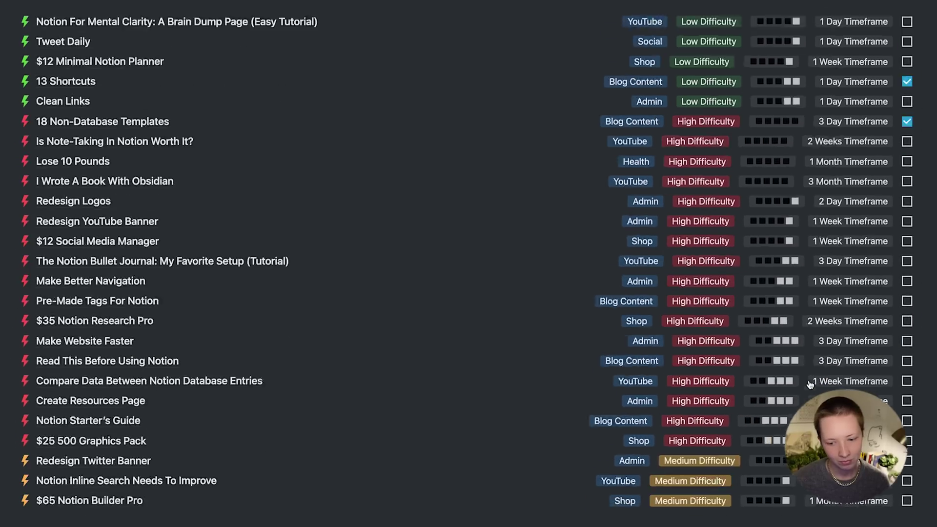
# Recheck the Send Redesign Update Email entry now heading the sorted list
pyautogui.scroll(-3, 810, 384)
pyautogui.scroll(-5, 797, 287)
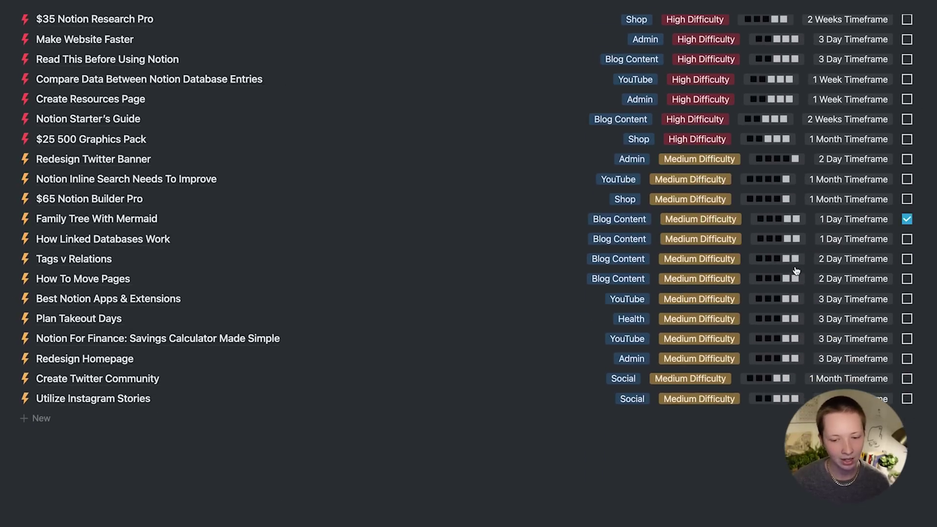
pyautogui.scroll(8, 680, 360)
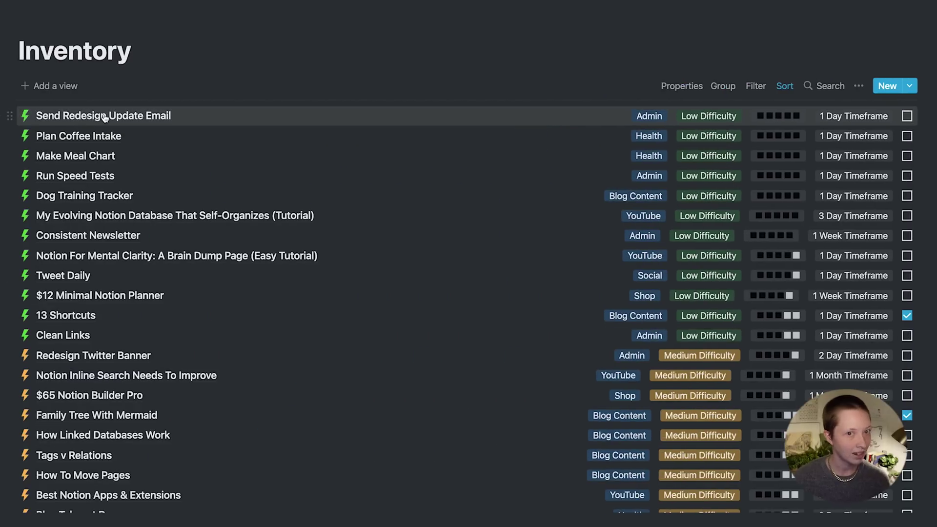
pyautogui.click(105, 118)
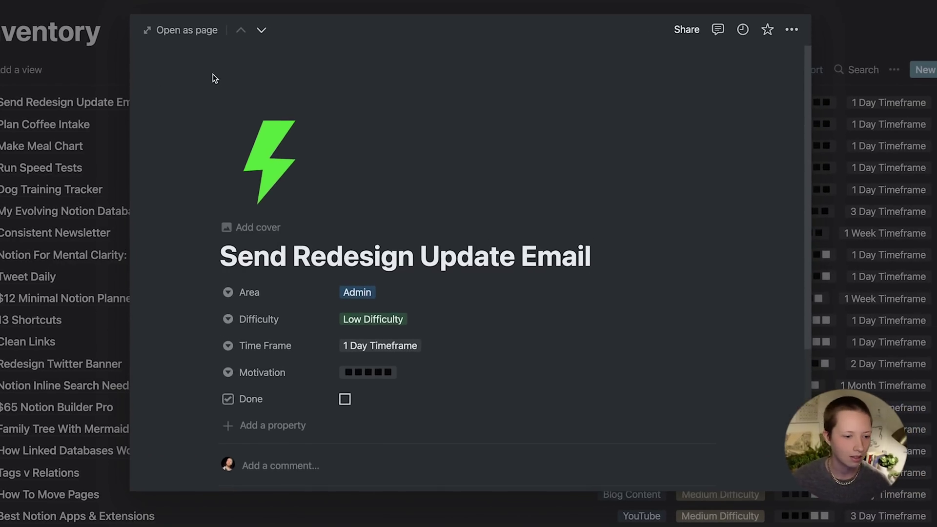
pyautogui.scroll(-3, 342, 293)
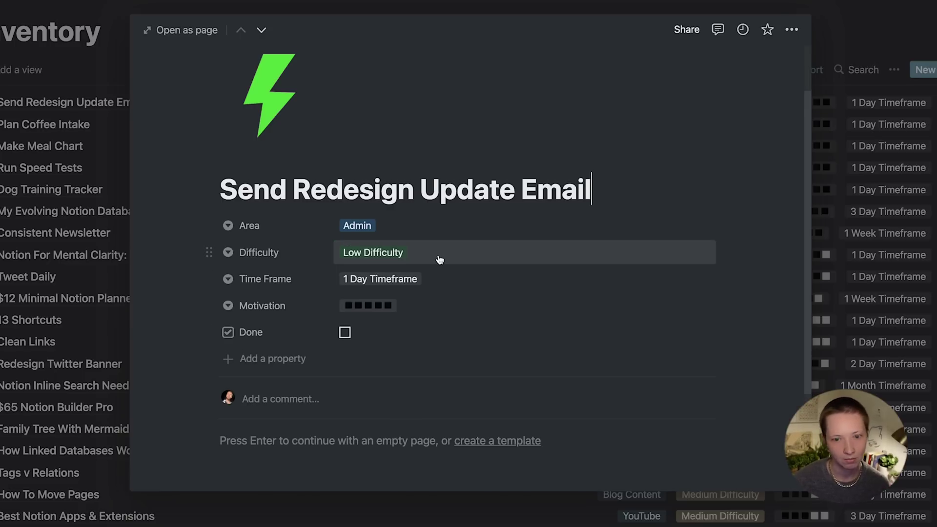
pyautogui.scroll(-1, 440, 260)
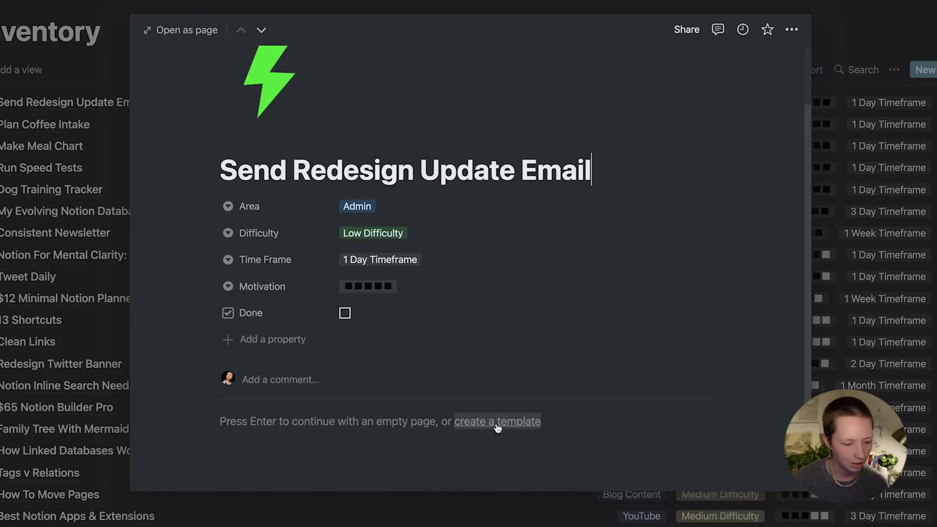
pyautogui.click(60, 259)
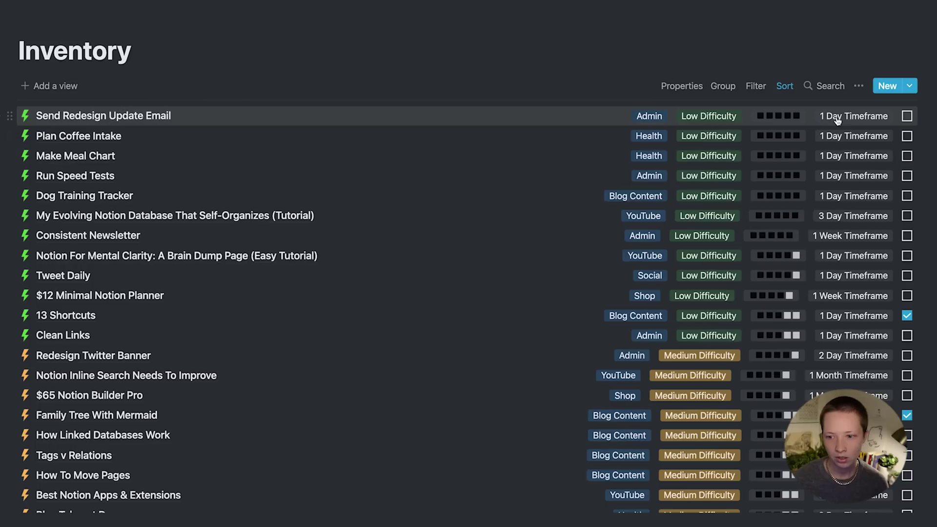
# Create a new Inventory template titled 'Low Difficulty' with Difficulty preset to Low Difficulty
pyautogui.click(911, 88)
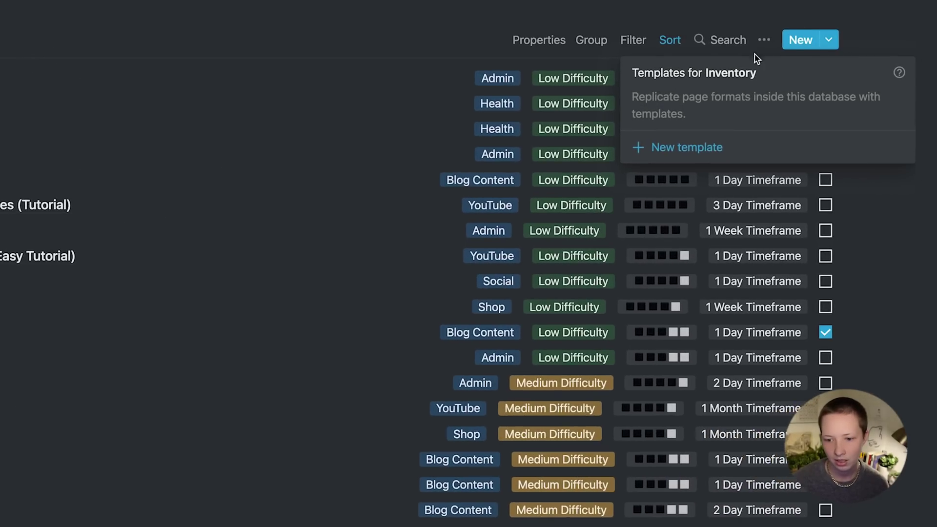
pyautogui.click(689, 150)
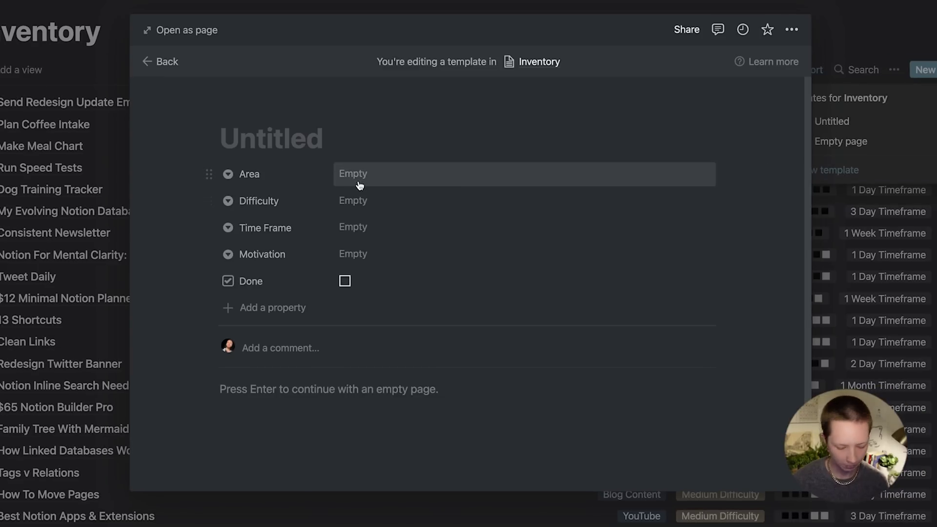
pyautogui.write('Low')
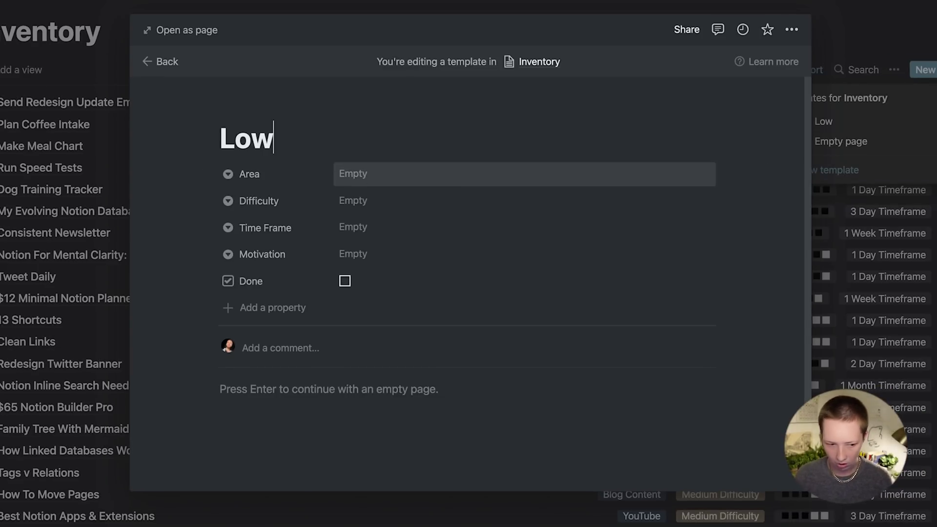
pyautogui.write(' Difficulty')
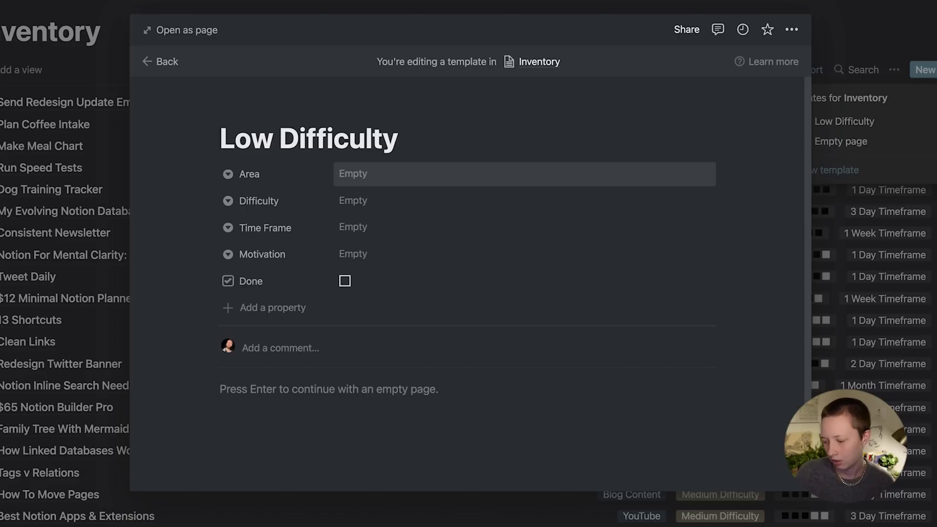
pyautogui.moveTo(376, 108)
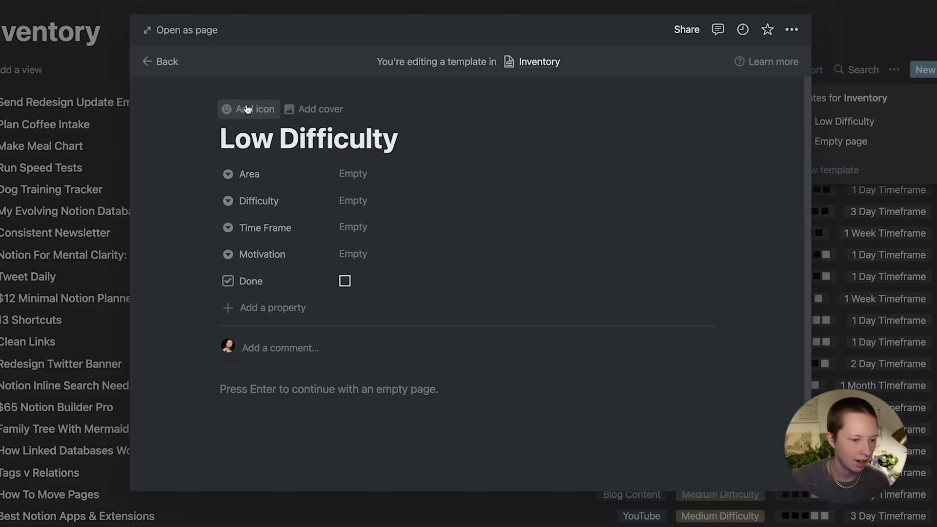
pyautogui.click(361, 203)
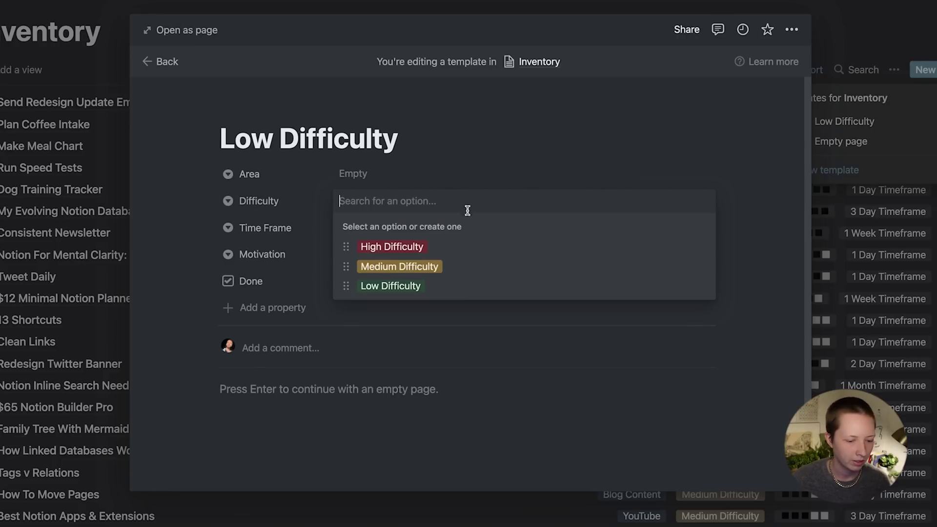
pyautogui.click(412, 290)
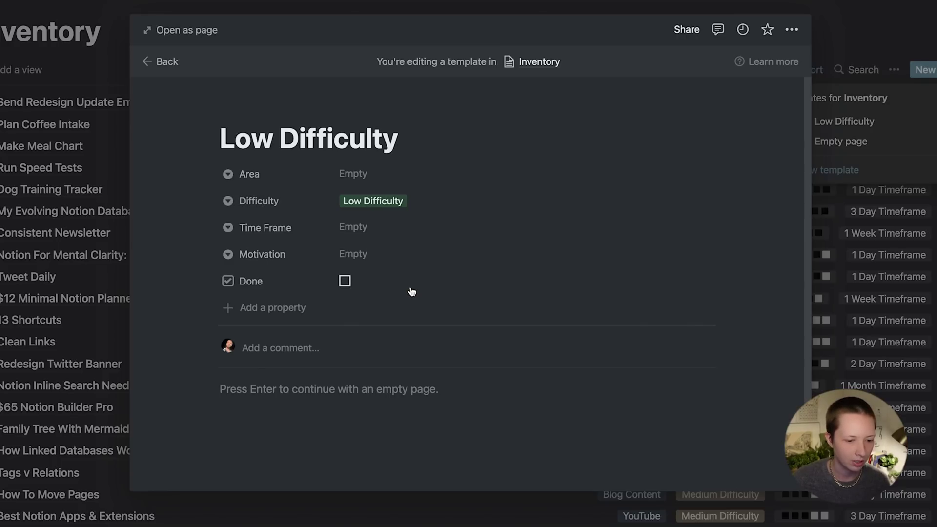
# Give the template the Low Difficulty.png icon from the Mental Inventory Media Kit folder
pyautogui.click(244, 104)
pyautogui.scroll(-1, 266, 165)
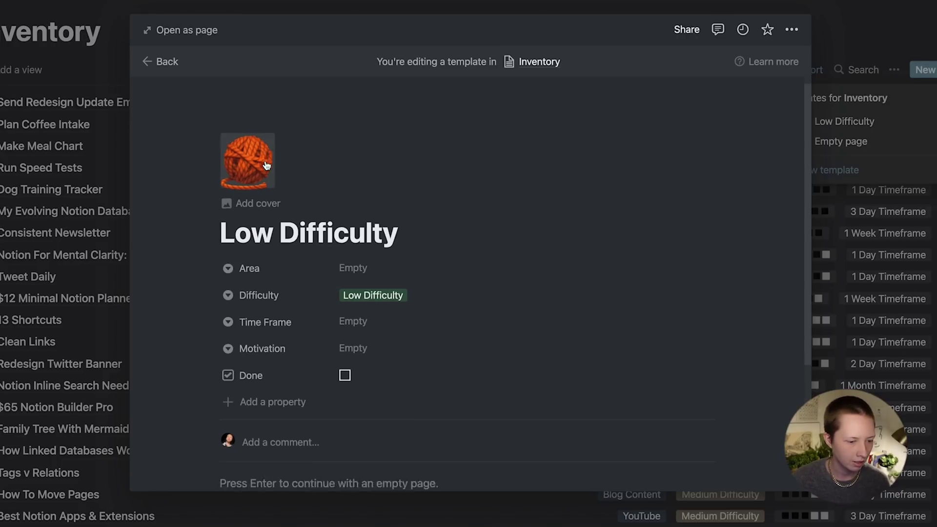
pyautogui.click(247, 141)
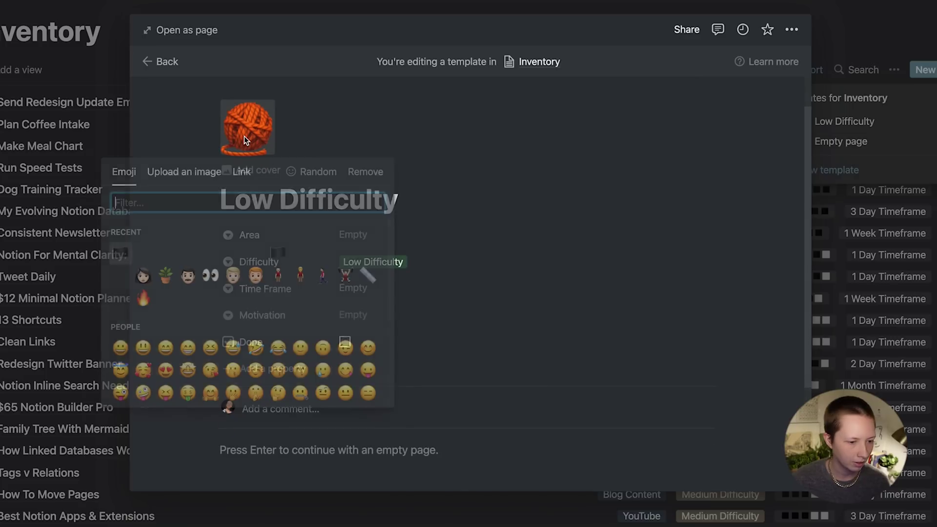
pyautogui.click(184, 171)
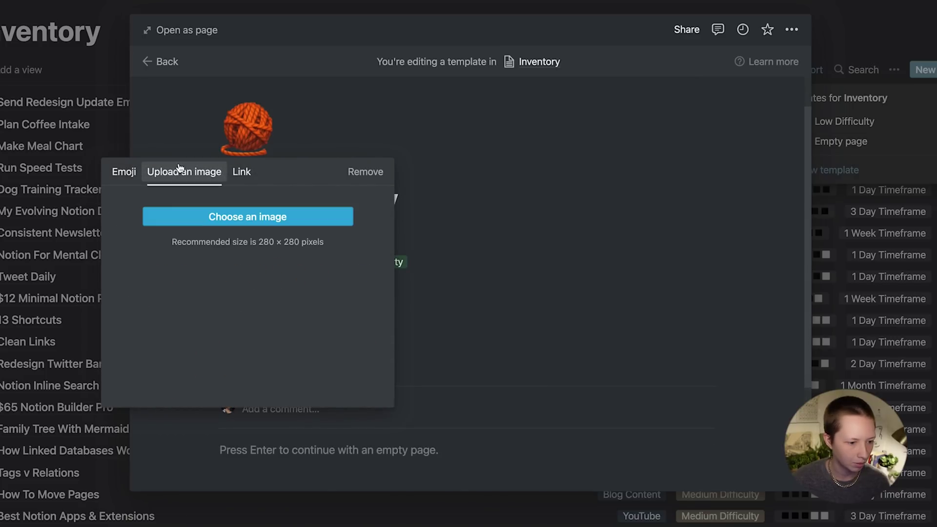
pyautogui.click(272, 227)
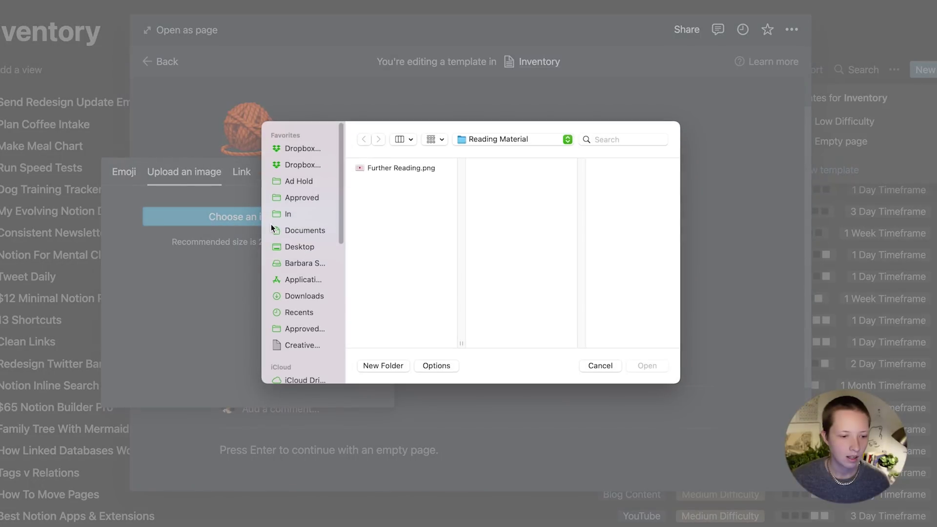
pyautogui.click(305, 249)
pyautogui.scroll(-1, 397, 246)
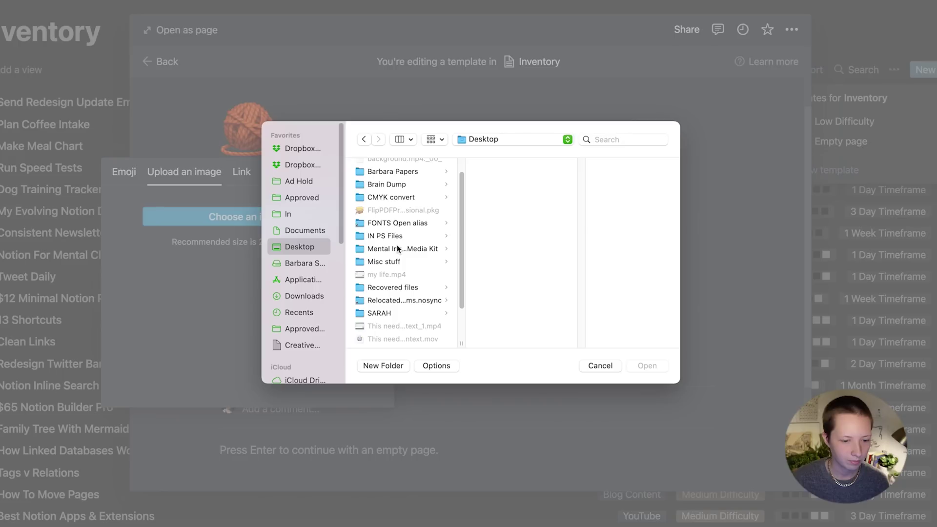
pyautogui.click(398, 247)
pyautogui.click(518, 221)
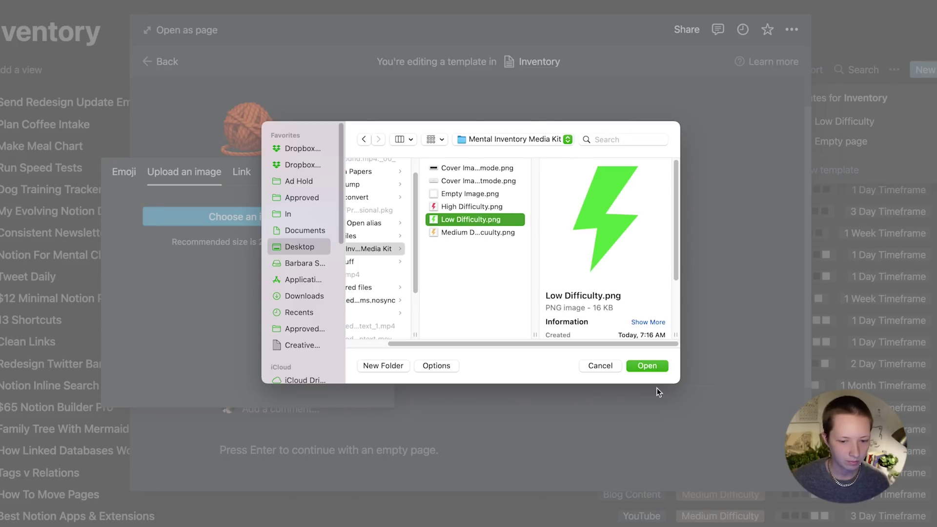
pyautogui.click(647, 367)
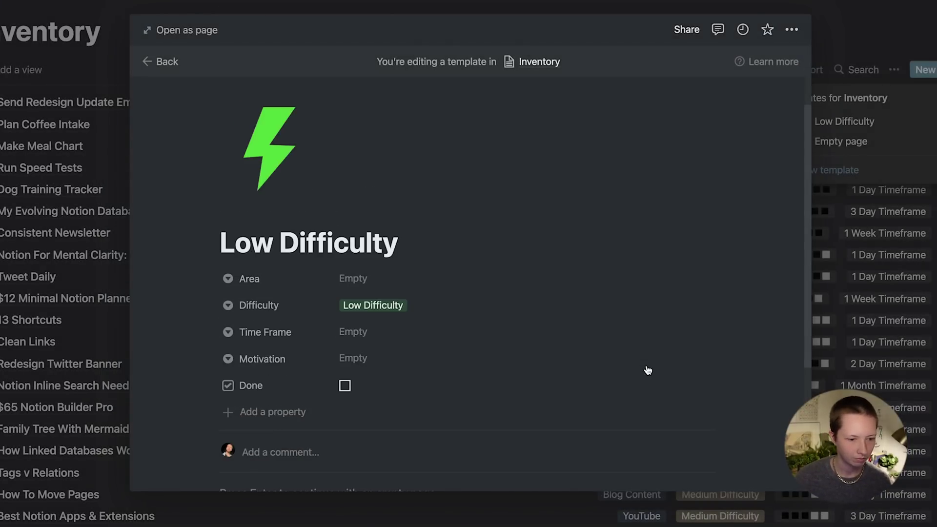
pyautogui.click(166, 60)
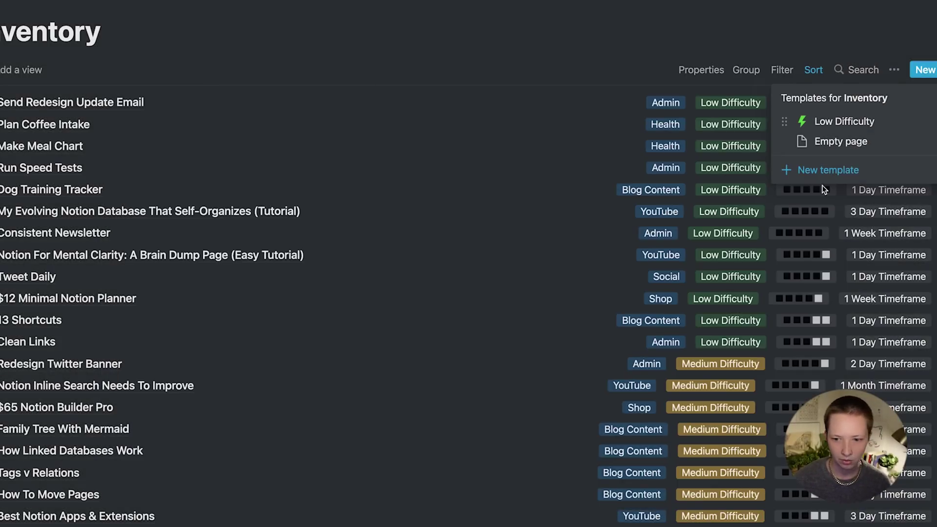
# Create a 'Medium Difficulty' template with an uploaded lightning icon and Difficulty set to Medium Difficulty
pyautogui.click(831, 172)
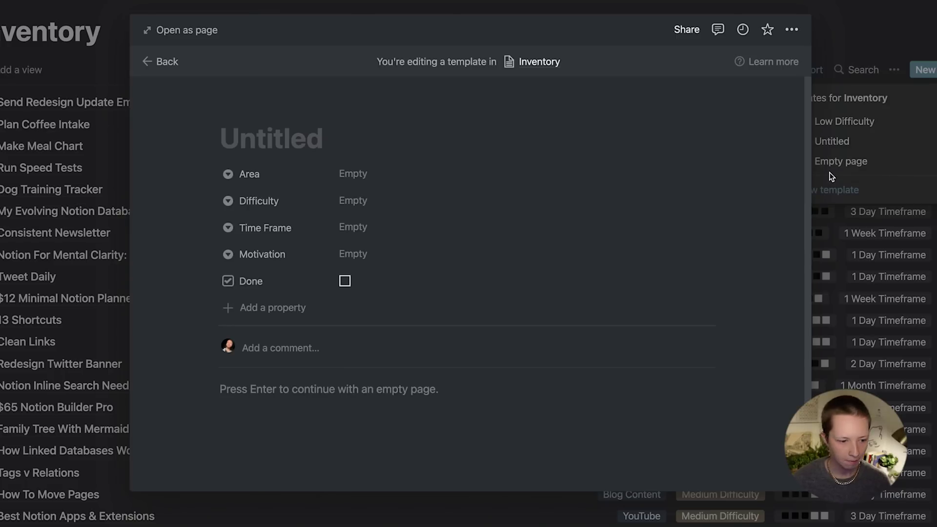
pyautogui.write('Medium ')
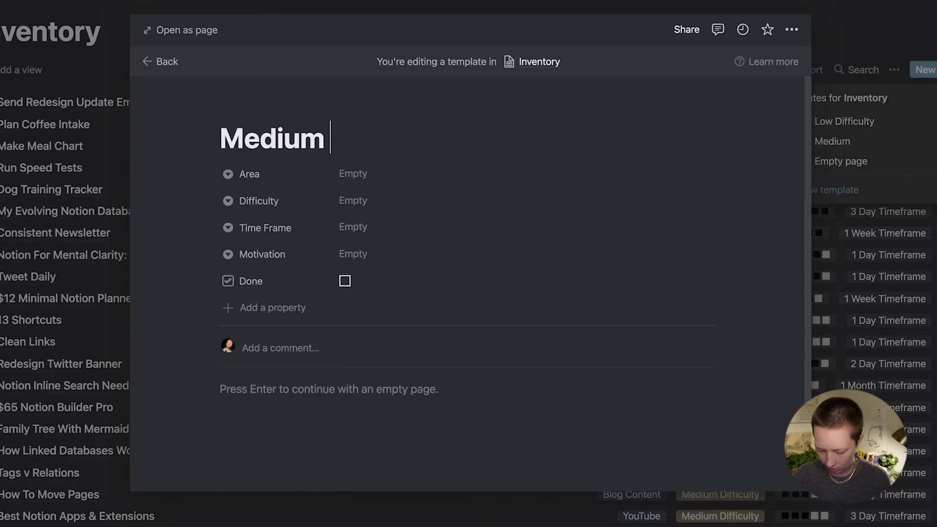
pyautogui.write('Difficulty')
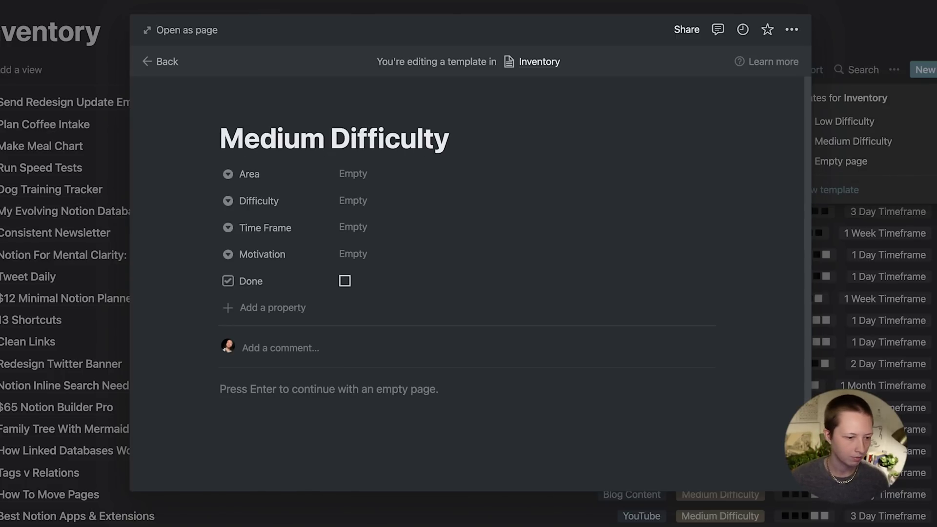
pyautogui.click(241, 109)
pyautogui.click(262, 156)
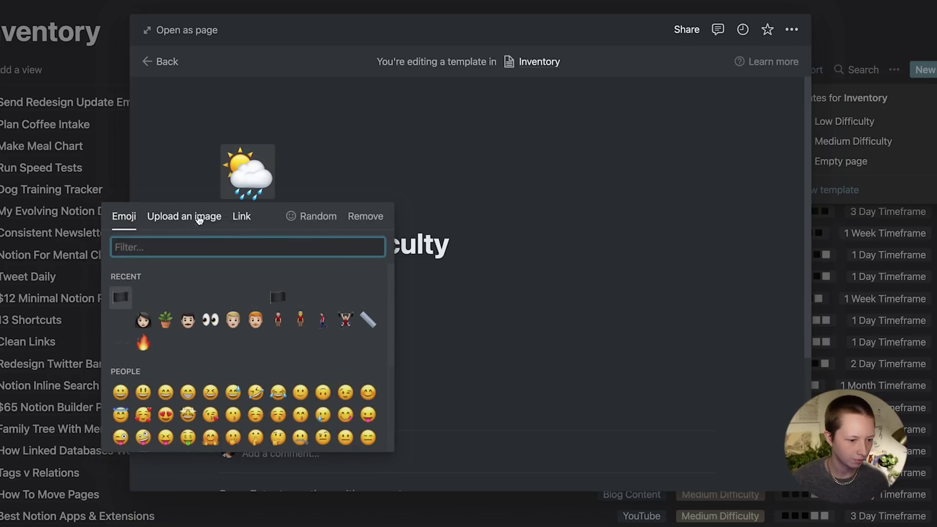
pyautogui.click(199, 218)
pyautogui.click(239, 262)
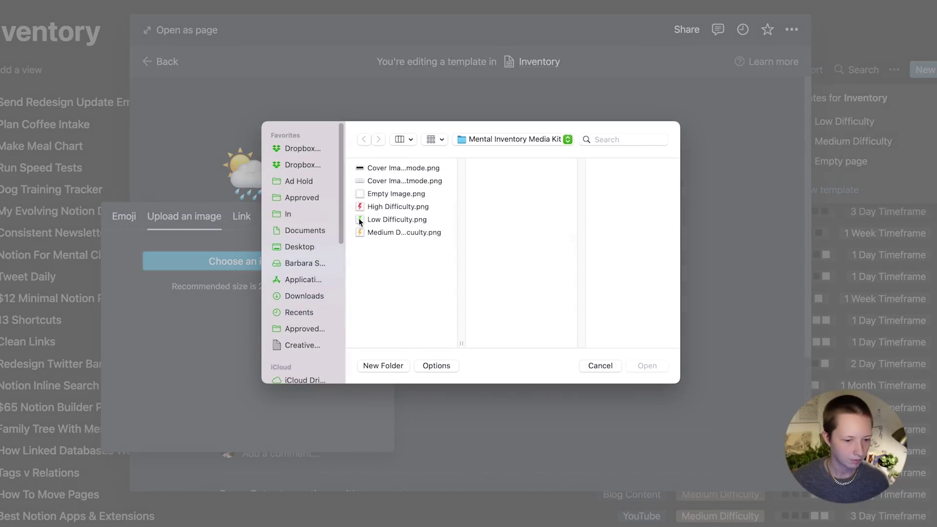
pyautogui.click(414, 233)
pyautogui.click(646, 366)
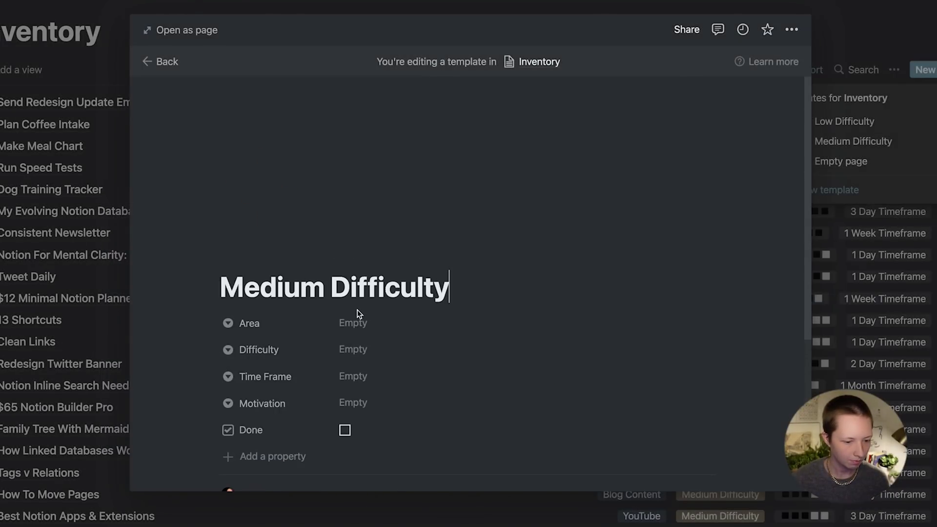
pyautogui.click(357, 349)
pyautogui.click(371, 416)
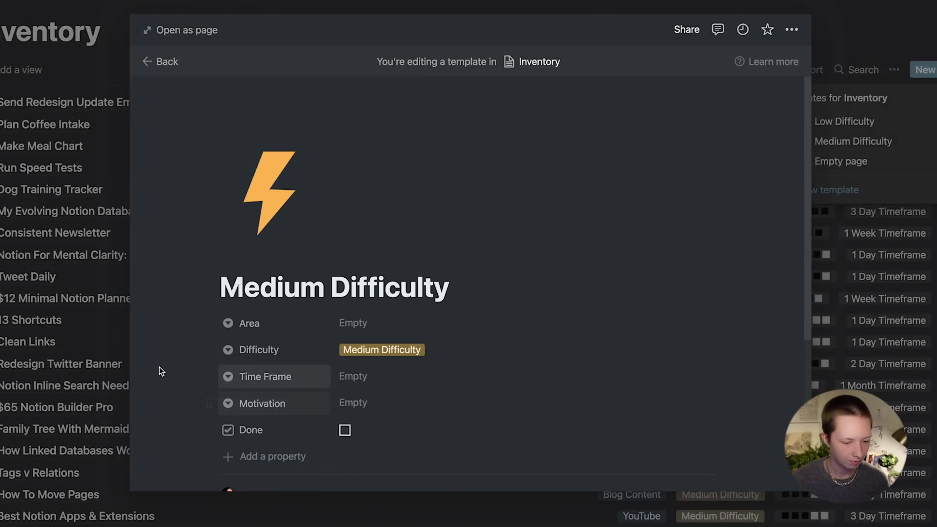
pyautogui.click(117, 363)
# Create another Inventory template titled 'High Difficulty'
pyautogui.click(910, 87)
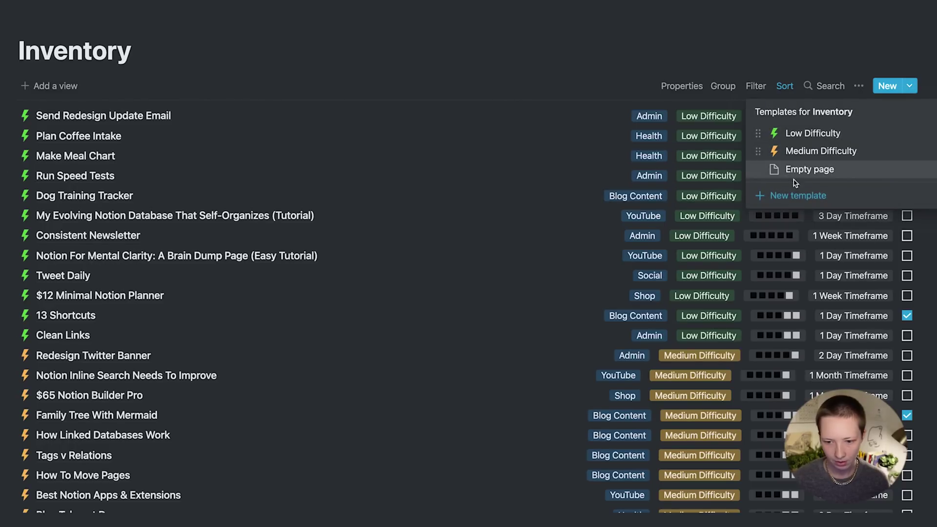
pyautogui.click(781, 195)
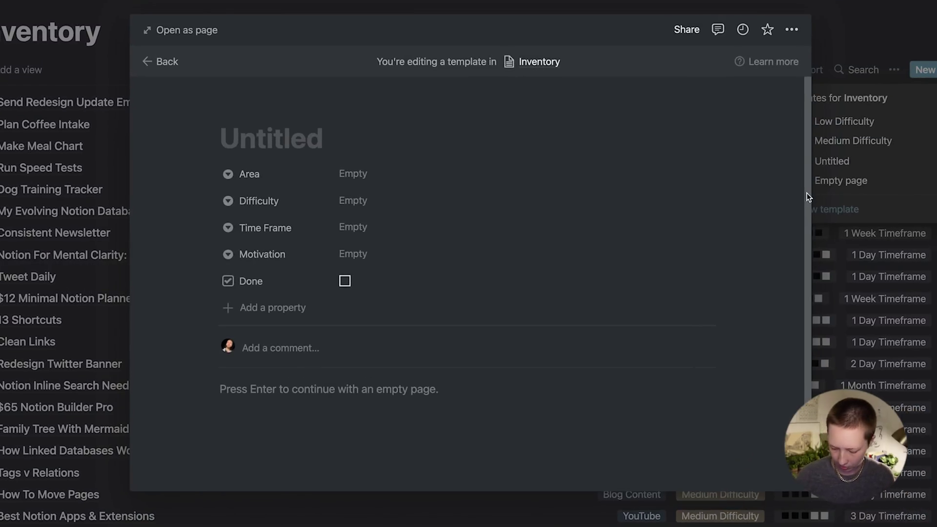
pyautogui.write('High Diffic')
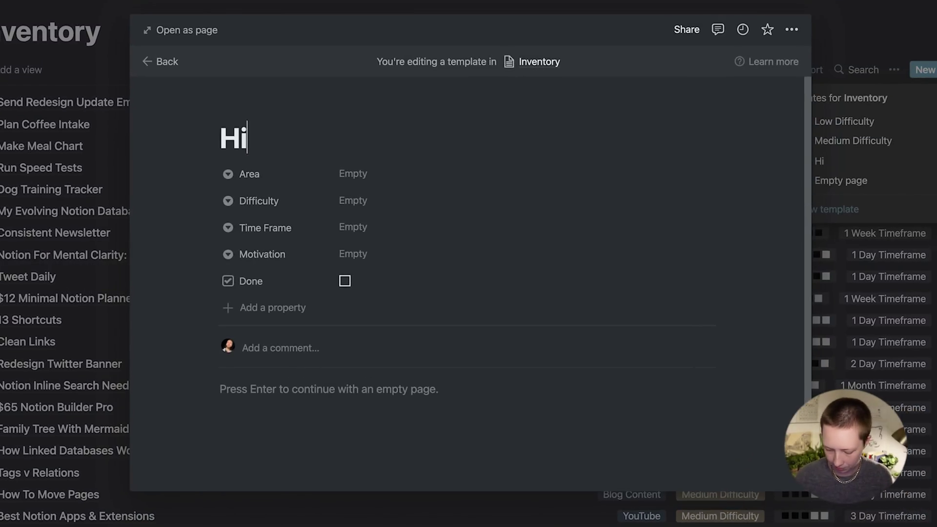
pyautogui.write('ulty')
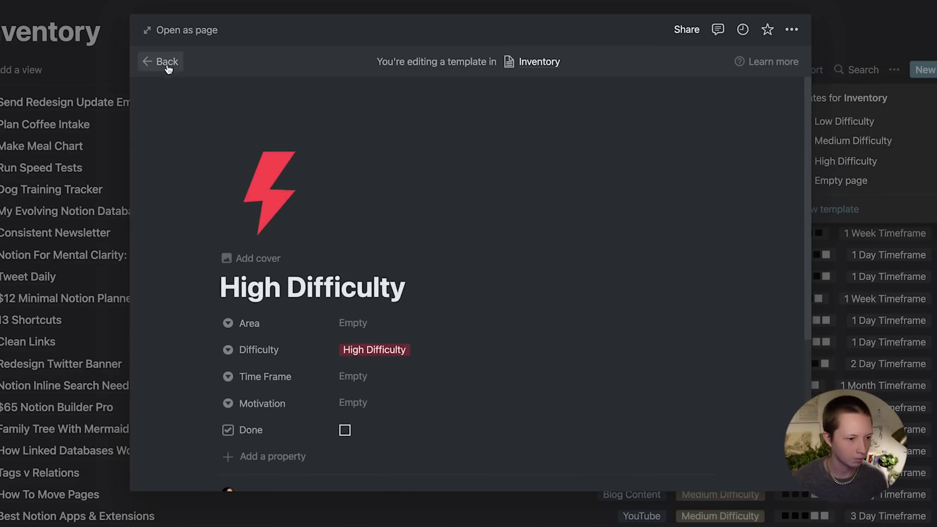
pyautogui.click(163, 61)
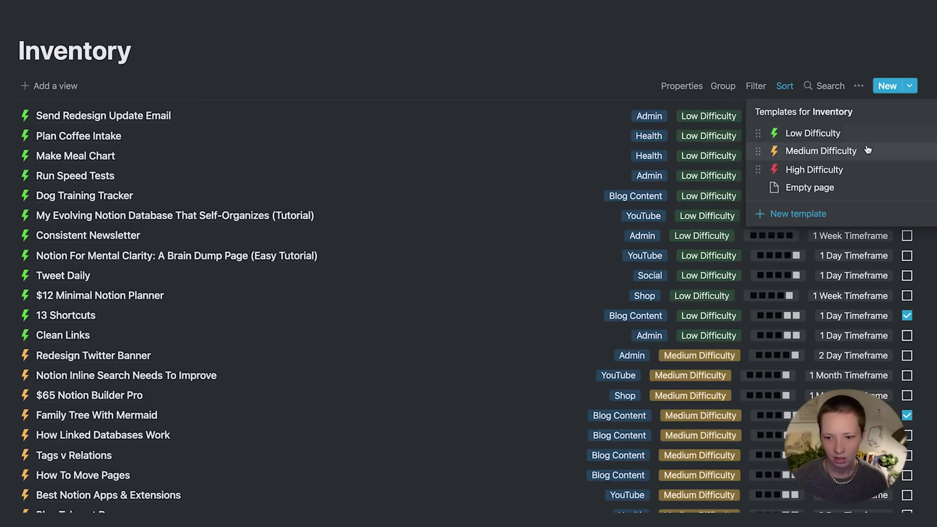
# Add an Inventory entry 'New Entry Example' using the Medium Difficulty template
pyautogui.click(408, 182)
pyautogui.scroll(-10, 166, 316)
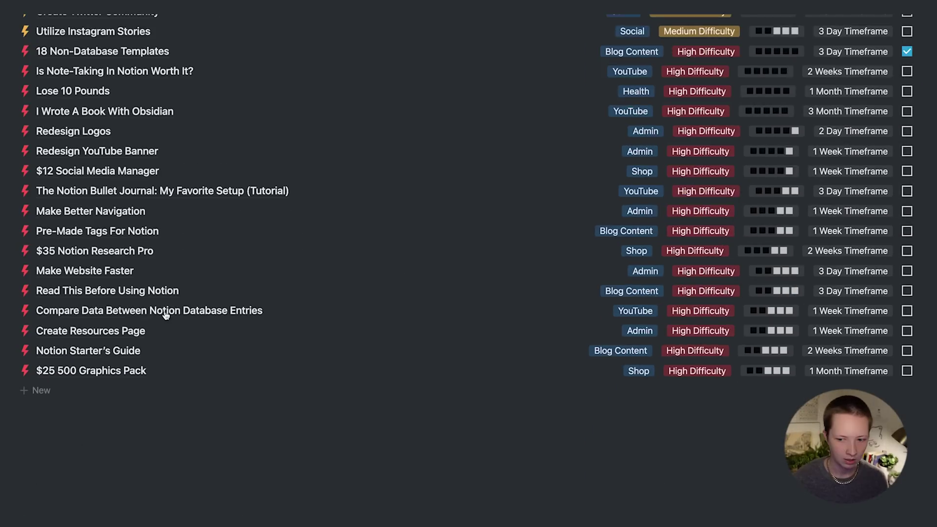
pyautogui.click(44, 400)
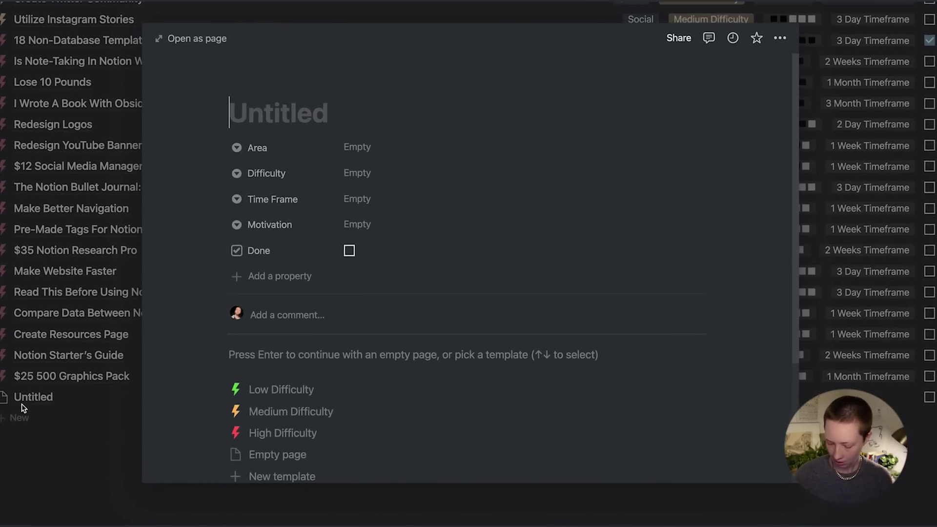
pyautogui.write('New Entry')
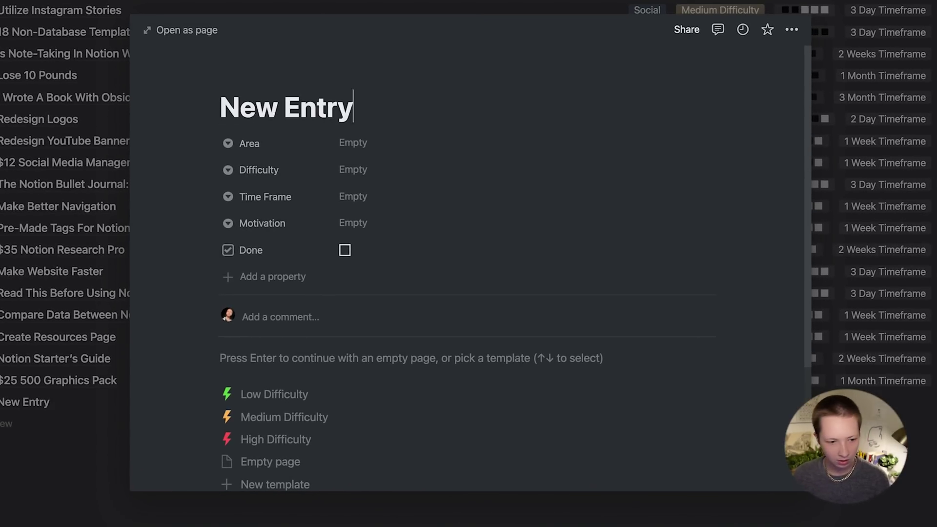
pyautogui.write(' Example')
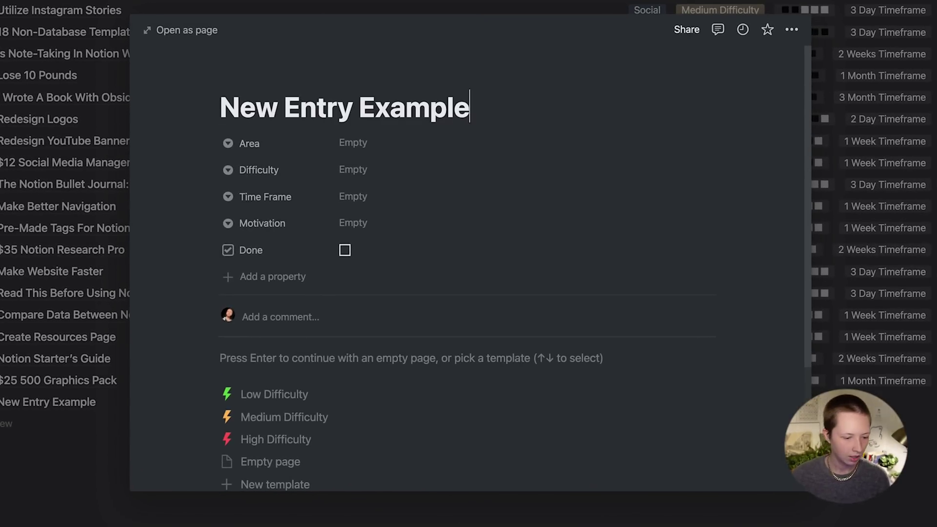
pyautogui.click(303, 418)
# Set the entry's Area to YouTube, Time Frame to 3 Day Timeframe, and full five-square Motivation
pyautogui.click(353, 210)
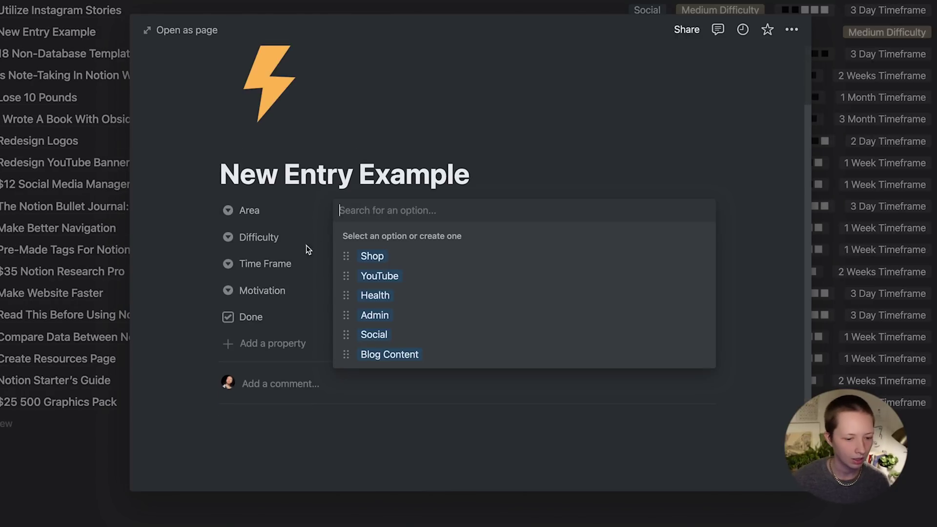
pyautogui.click(392, 274)
pyautogui.click(362, 264)
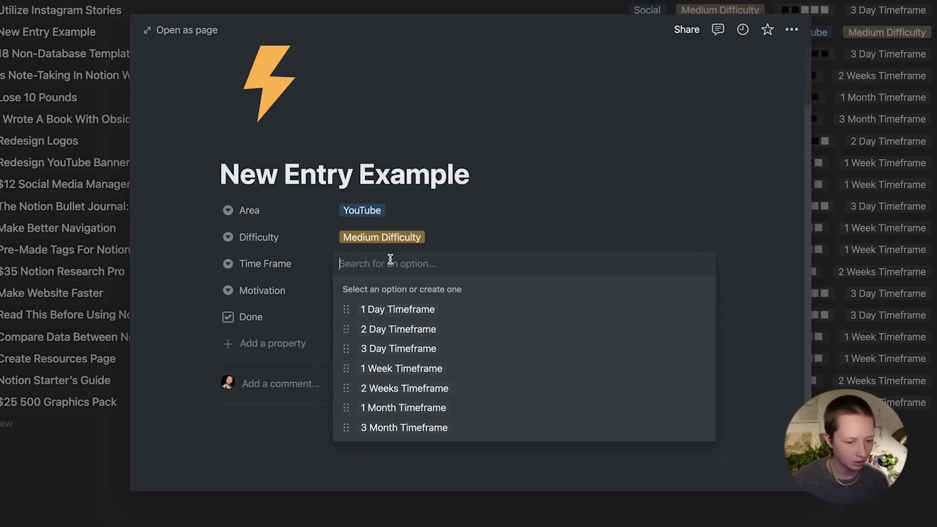
pyautogui.click(398, 355)
pyautogui.click(379, 291)
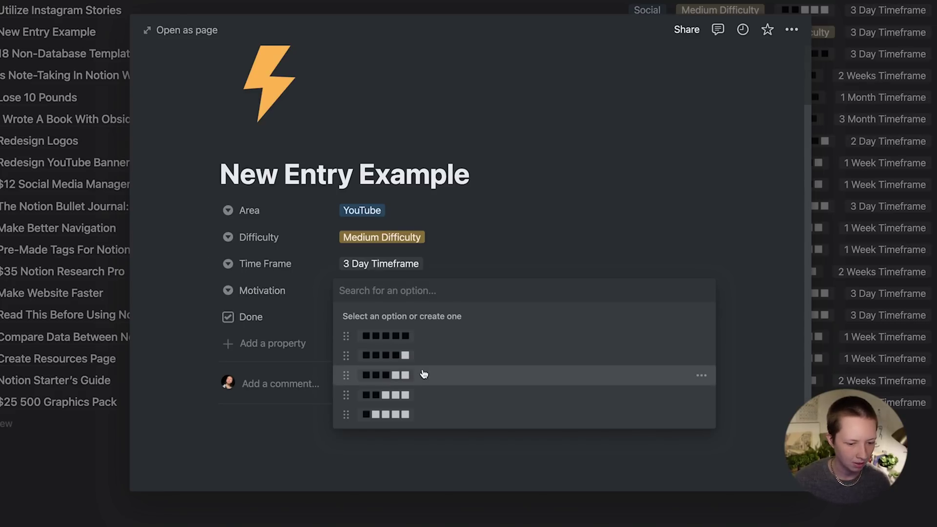
pyautogui.click(399, 336)
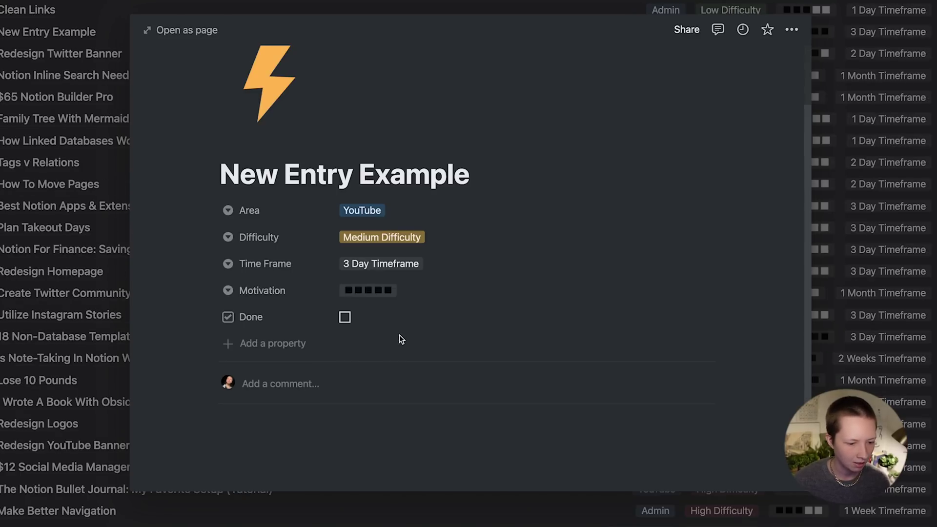
# Return to the Inventory list and reopen New Entry Example to review it
pyautogui.click(13, 180)
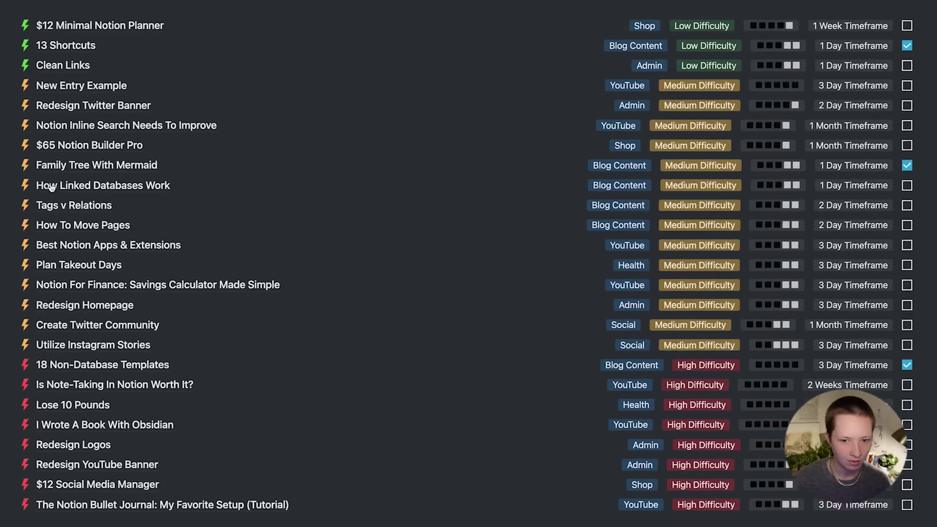
pyautogui.scroll(2, 49, 180)
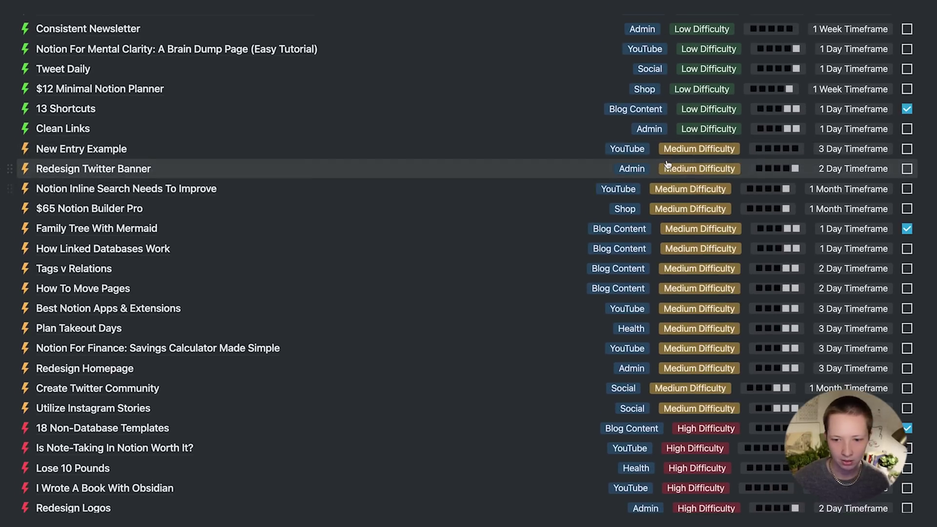
pyautogui.click(654, 152)
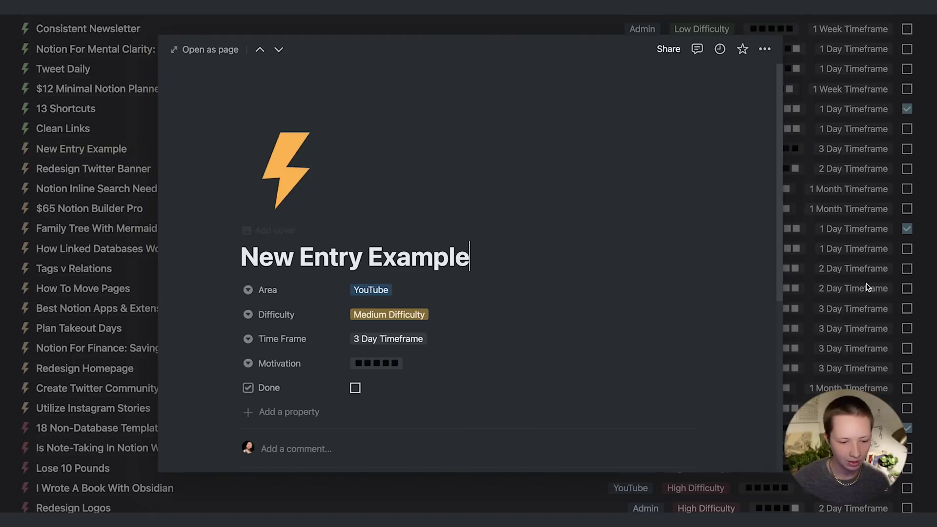
pyautogui.scroll(-4, 575, 289)
pyautogui.scroll(-1, 575, 289)
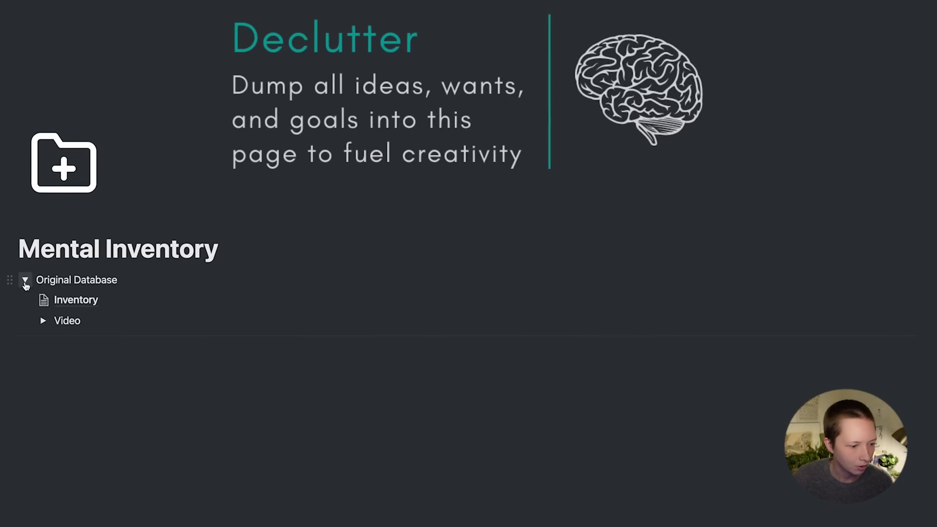
# Collapse the Original Database toggle and add an empty callout block below it with /call
pyautogui.click(25, 280)
pyautogui.click(54, 316)
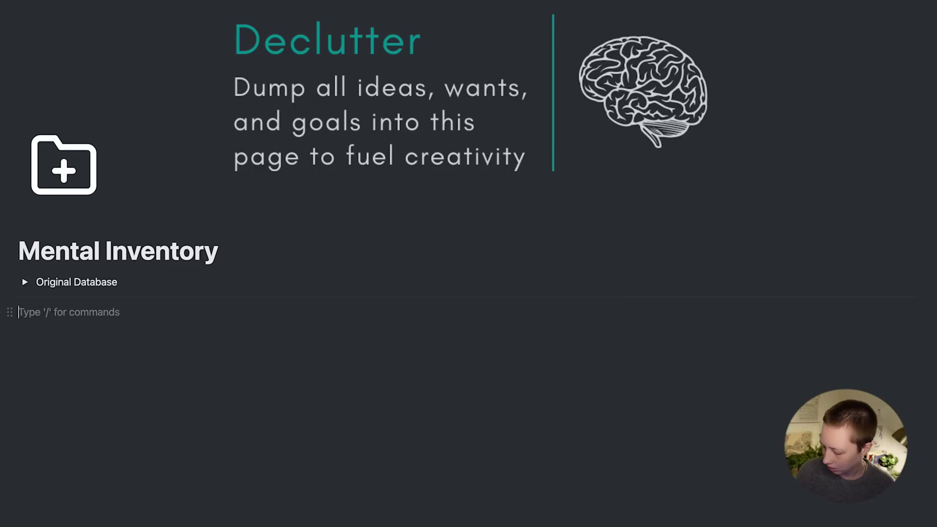
pyautogui.write('/call')
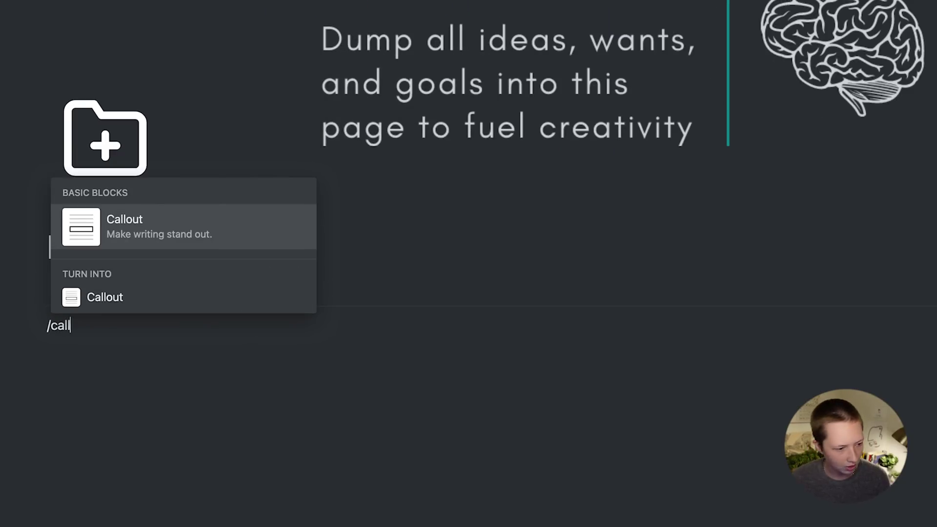
pyautogui.press('Return')
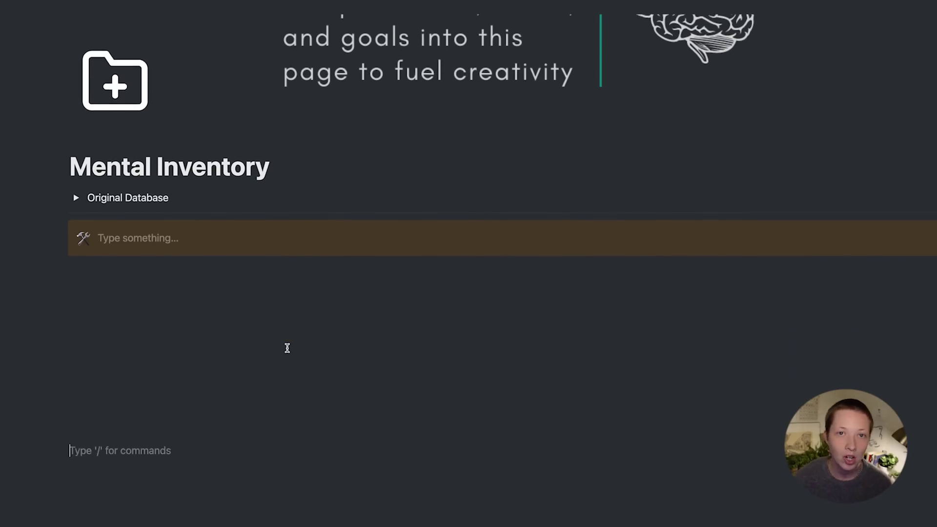
pyautogui.scroll(-3, 287, 347)
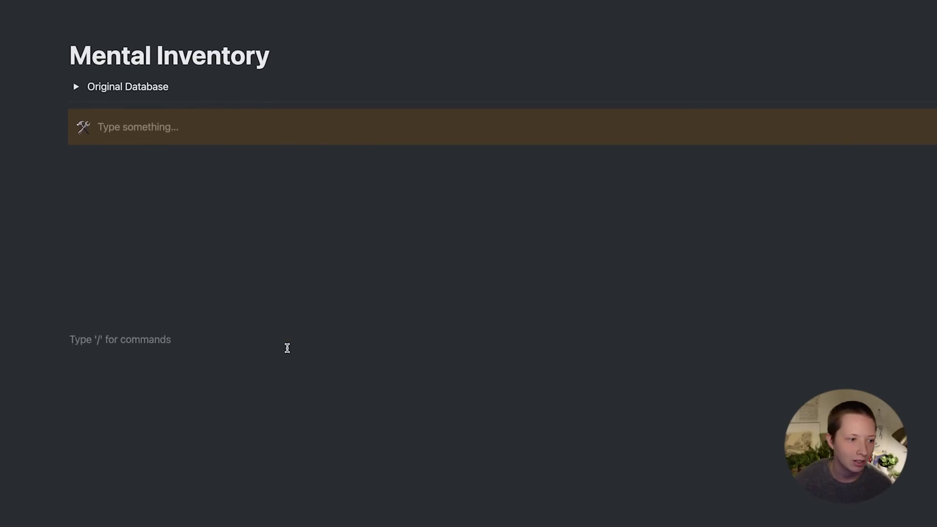
pyautogui.scroll(4, 287, 348)
pyautogui.scroll(-2, 287, 348)
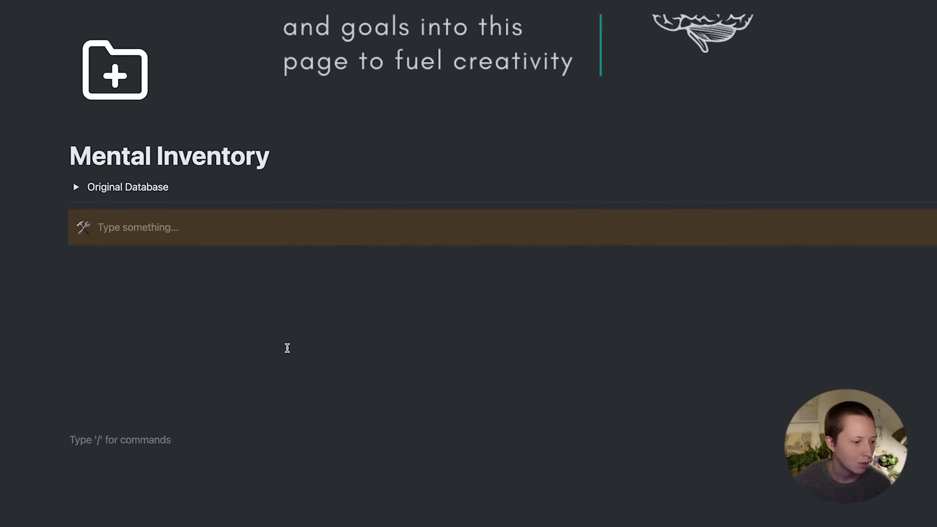
# Locate the Empty Image.png file in the Mental Inventory images folder
pyautogui.click(83, 227)
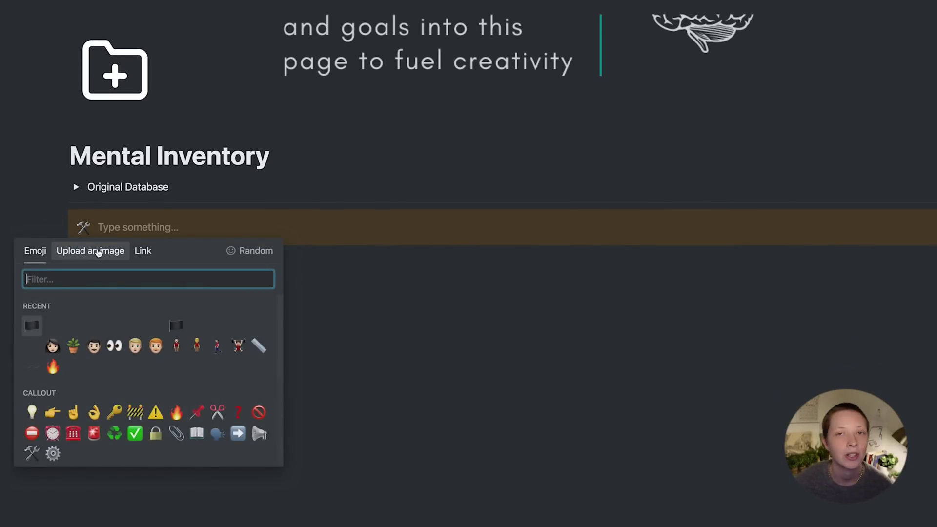
pyautogui.click(623, 276)
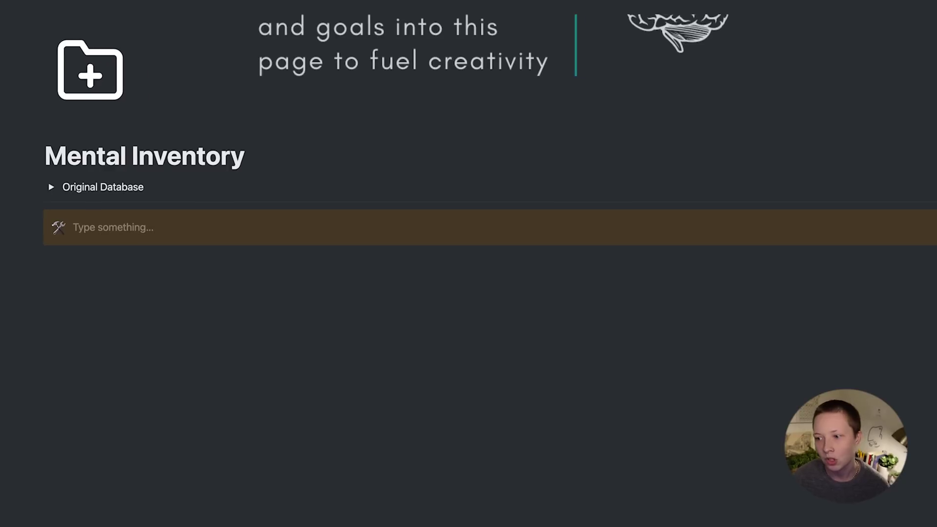
pyautogui.press('super+Tab')
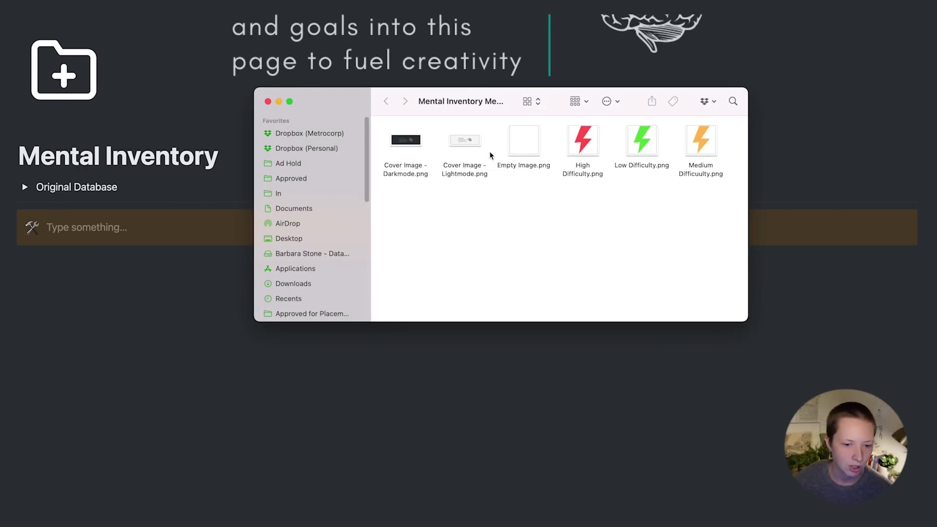
pyautogui.click(521, 154)
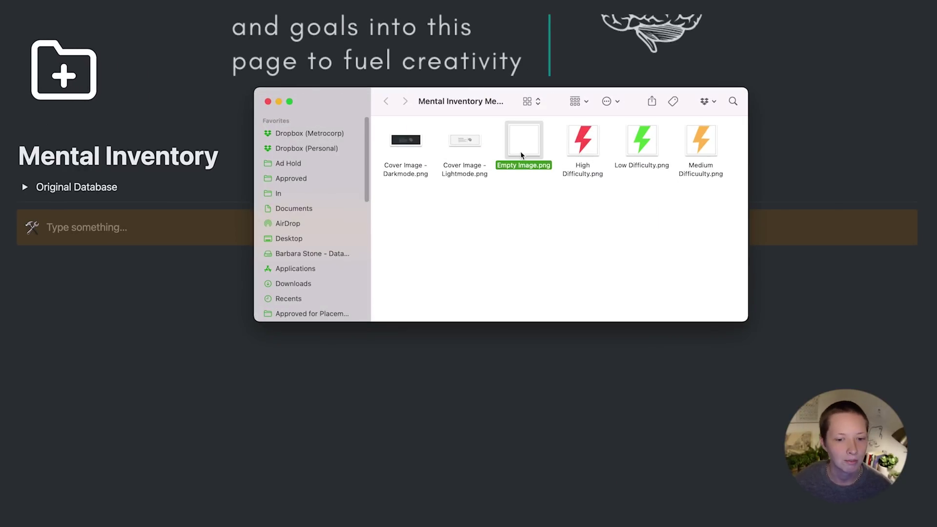
pyautogui.click(268, 101)
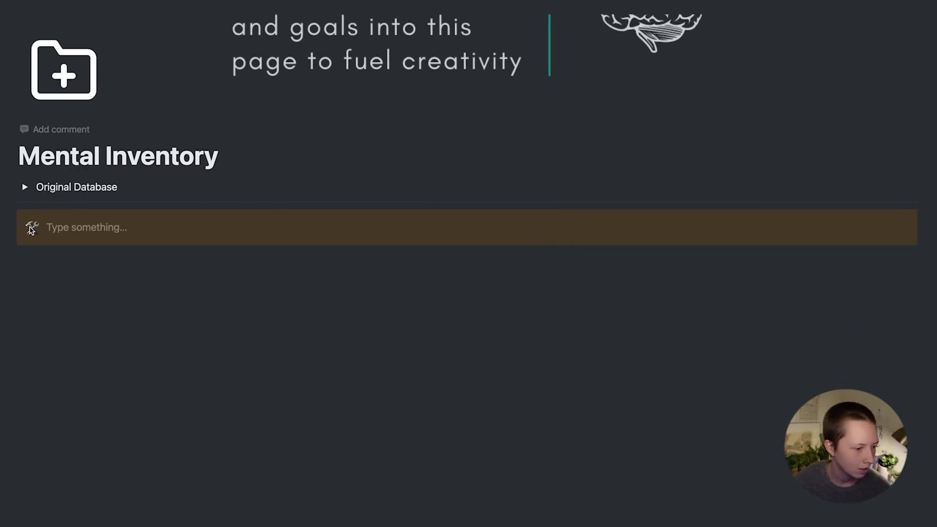
# Upload Empty Image.png as the callout's icon and add an empty line below
pyautogui.click(83, 236)
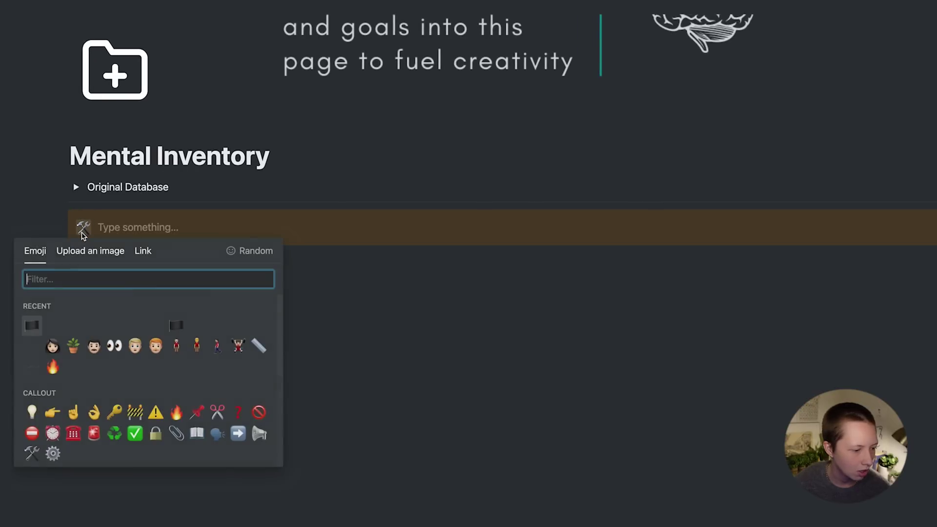
pyautogui.click(93, 257)
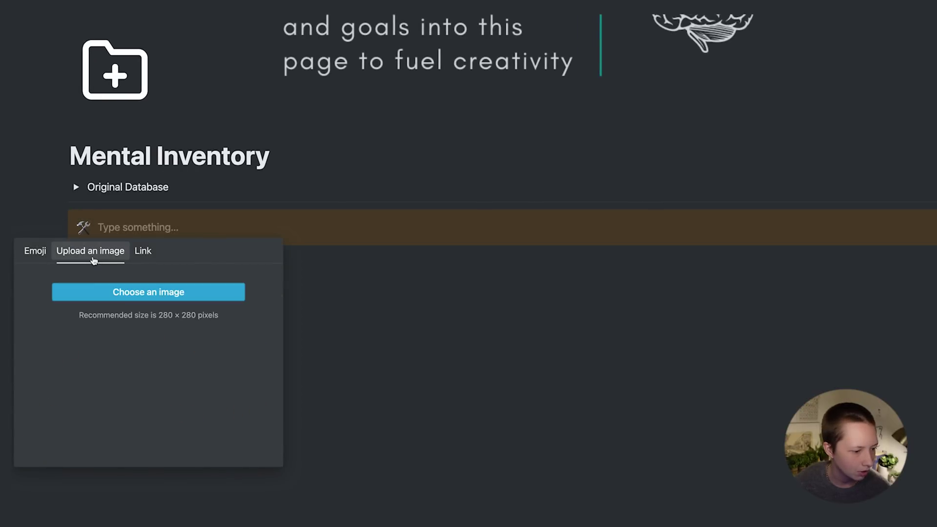
pyautogui.click(102, 298)
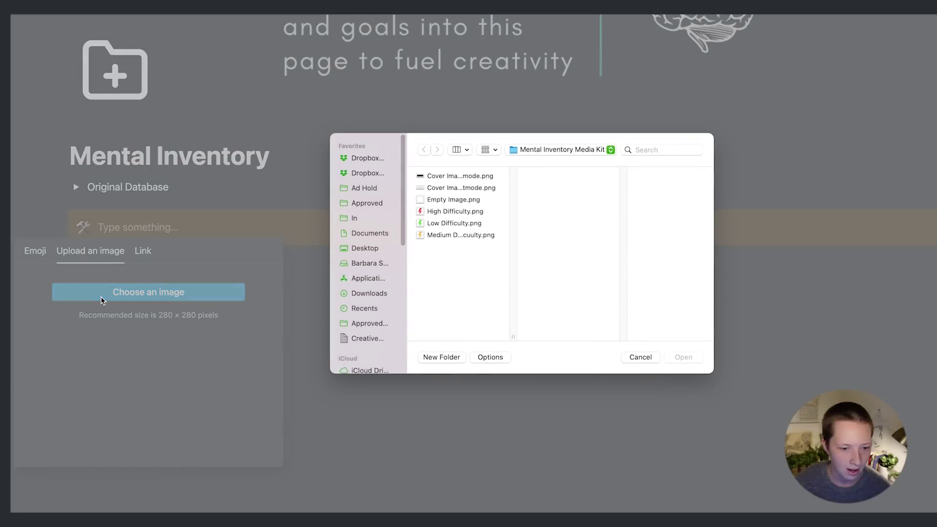
pyautogui.click(453, 203)
pyautogui.click(679, 356)
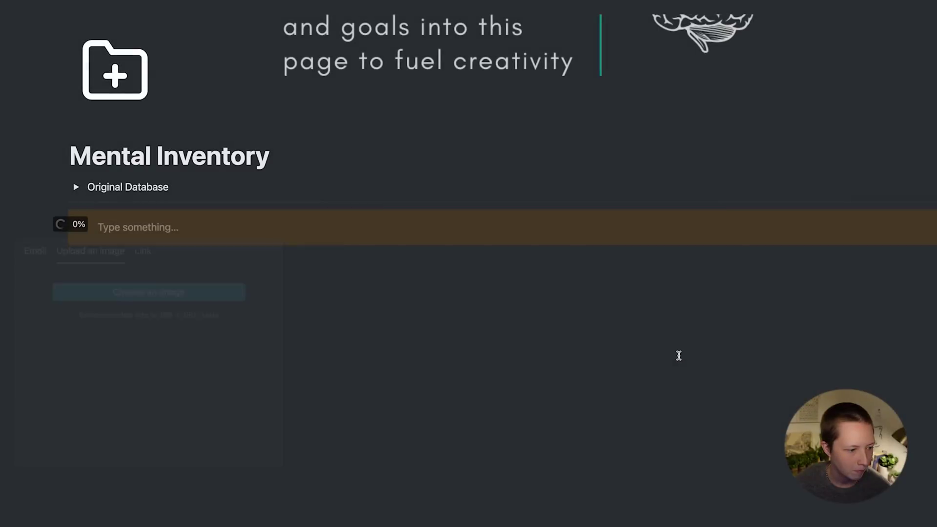
pyautogui.click(645, 356)
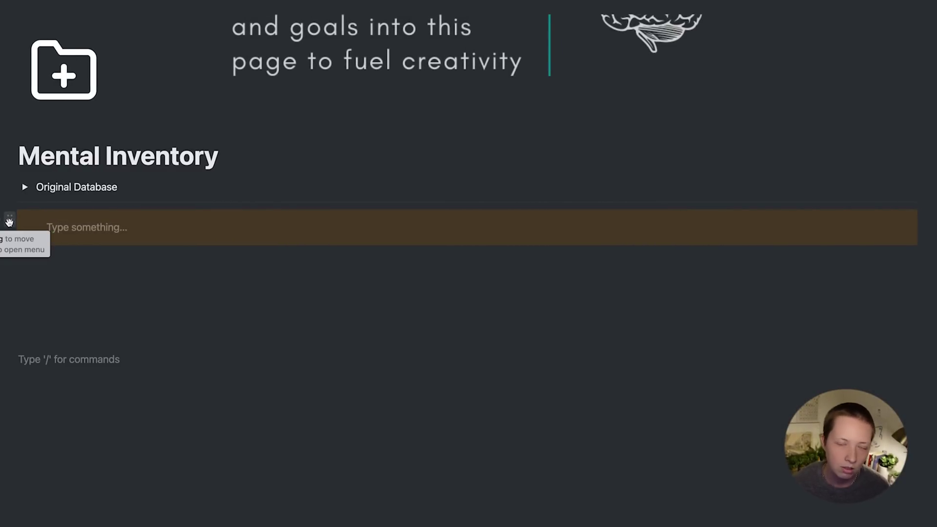
# Set the callout's color to Gray background and type 'Blog' into it
pyautogui.click(9, 223)
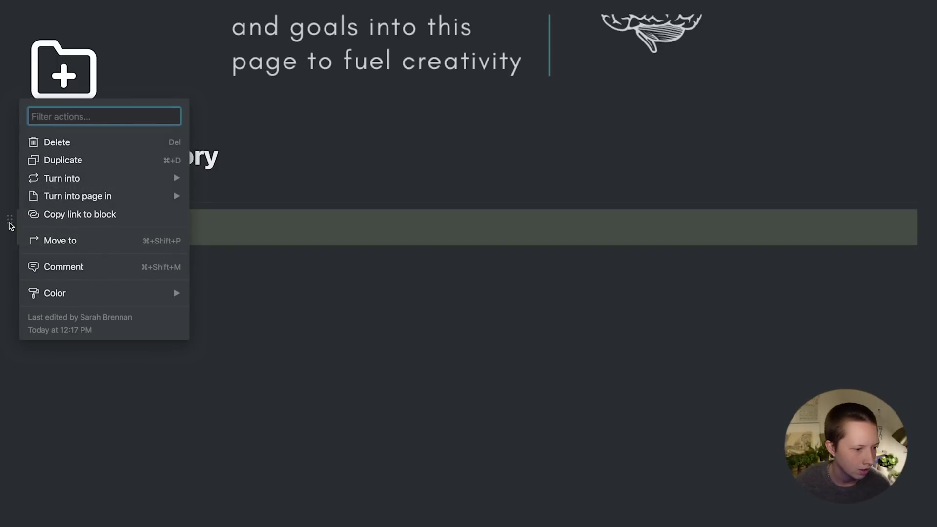
pyautogui.moveTo(102, 293)
pyautogui.scroll(-2, 268, 323)
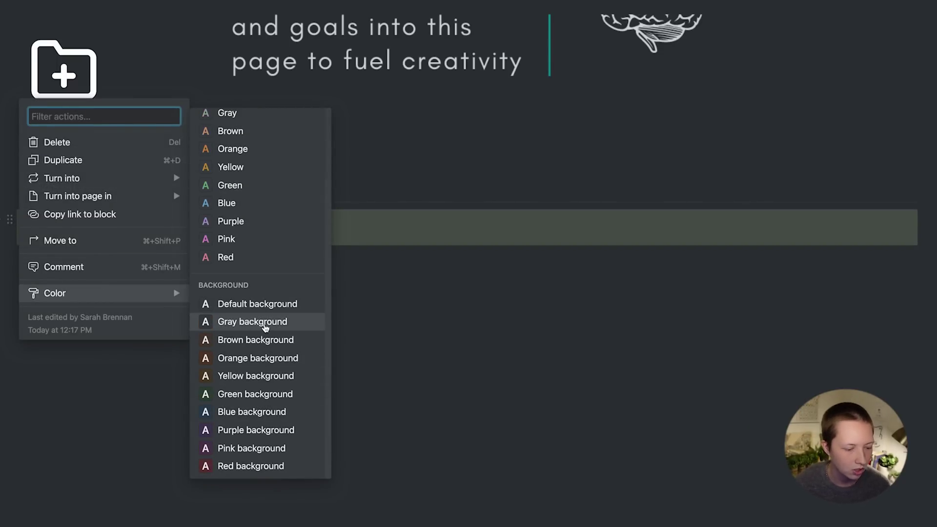
pyautogui.click(301, 323)
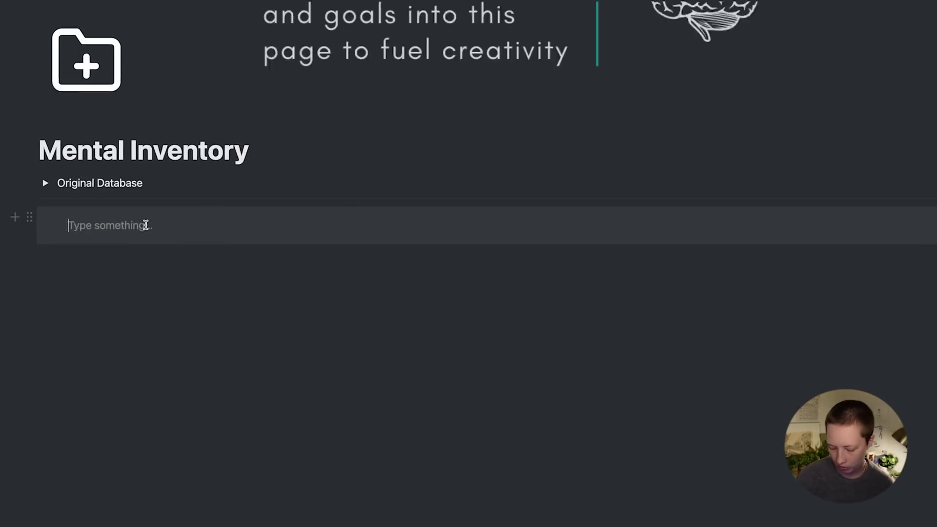
pyautogui.write('Blog')
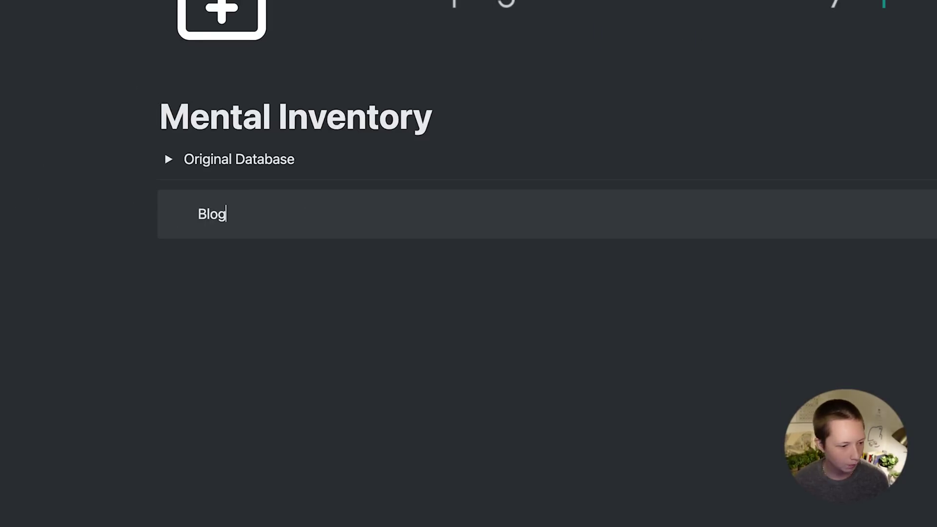
# Replace the plain 'Blog' text with the inline equation $$\large\textsf{Blog}$$
pyautogui.press('BackSpace')
pyautogui.press('BackSpace')
pyautogui.press('BackSpace')
pyautogui.press('BackSpace')
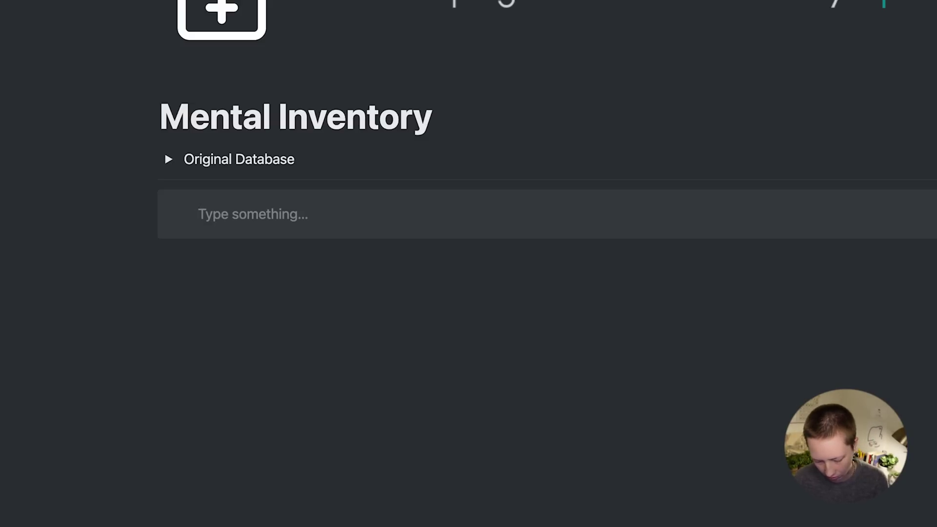
pyautogui.write('$$')
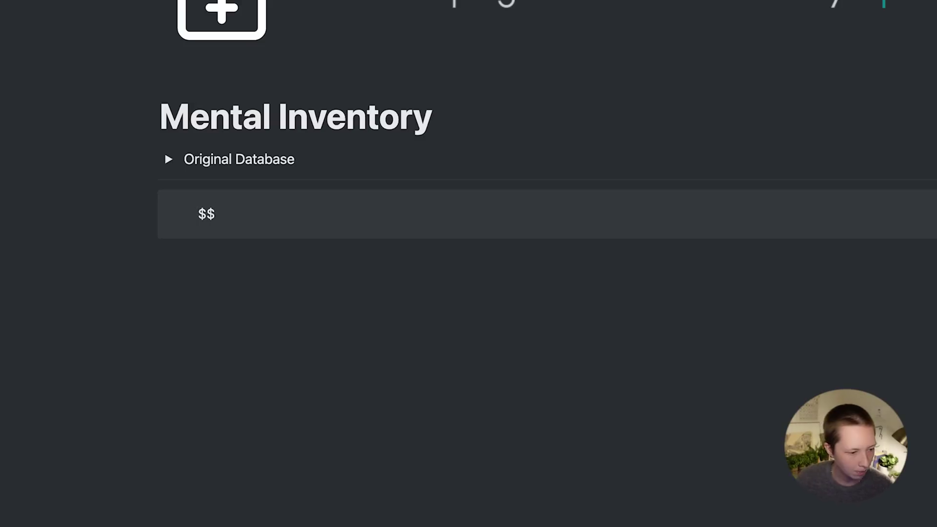
pyautogui.write('\\Large')
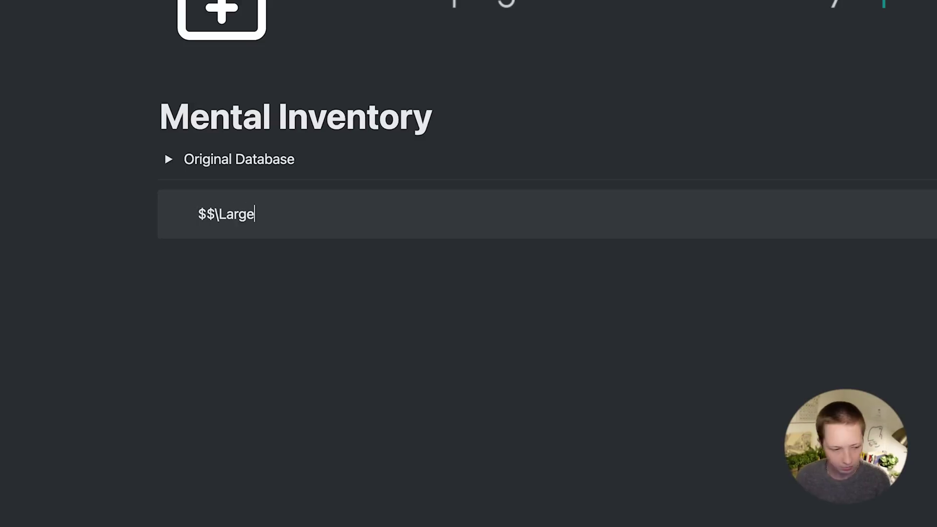
pyautogui.press('BackSpace')
pyautogui.press('BackSpace')
pyautogui.press('BackSpace')
pyautogui.press('BackSpace')
pyautogui.press('BackSpace')
pyautogui.write('large')
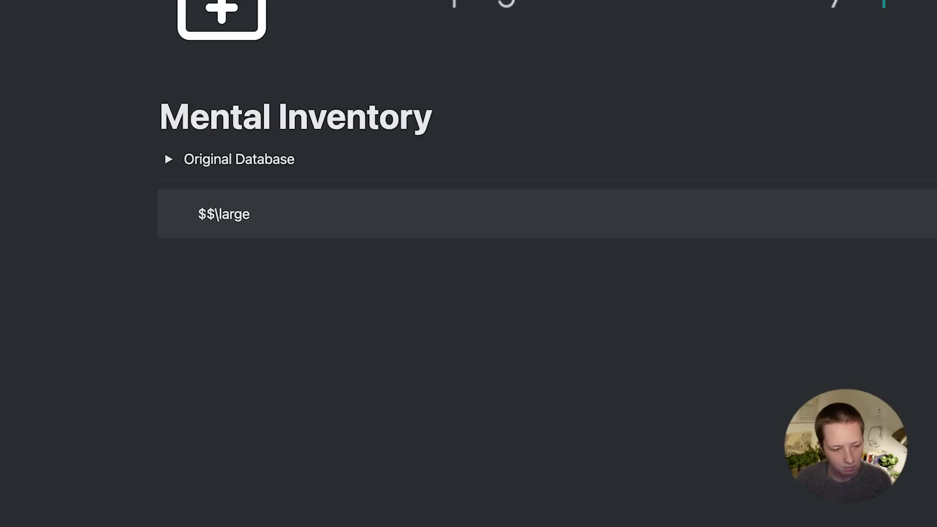
pyautogui.write('\\texts')
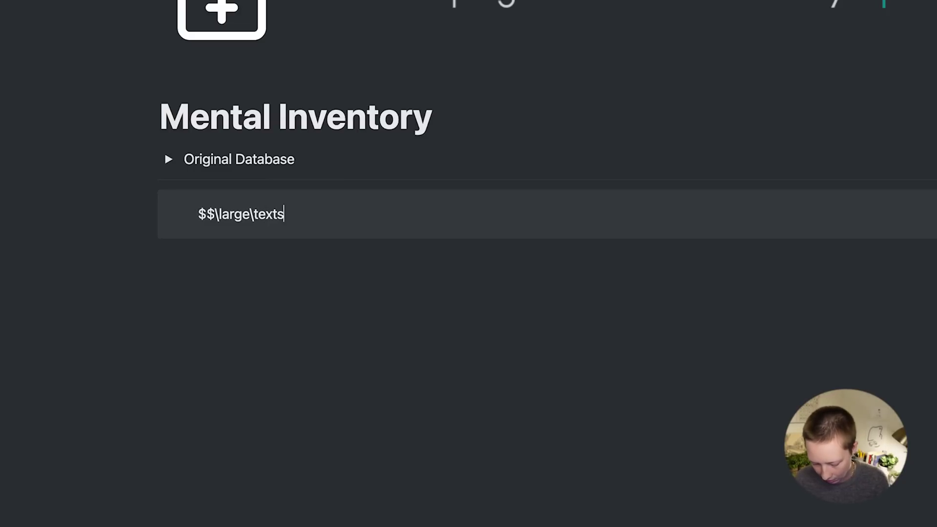
pyautogui.write('f{}')
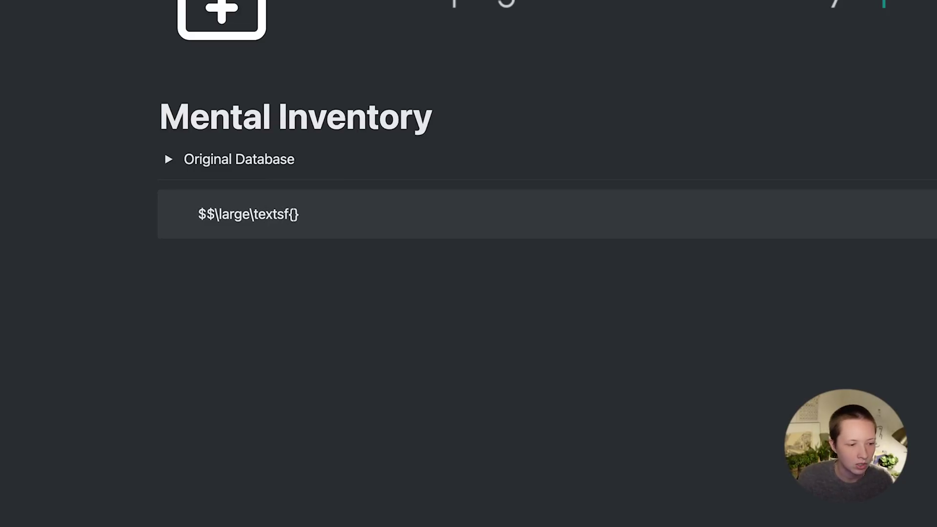
pyautogui.press('Left')
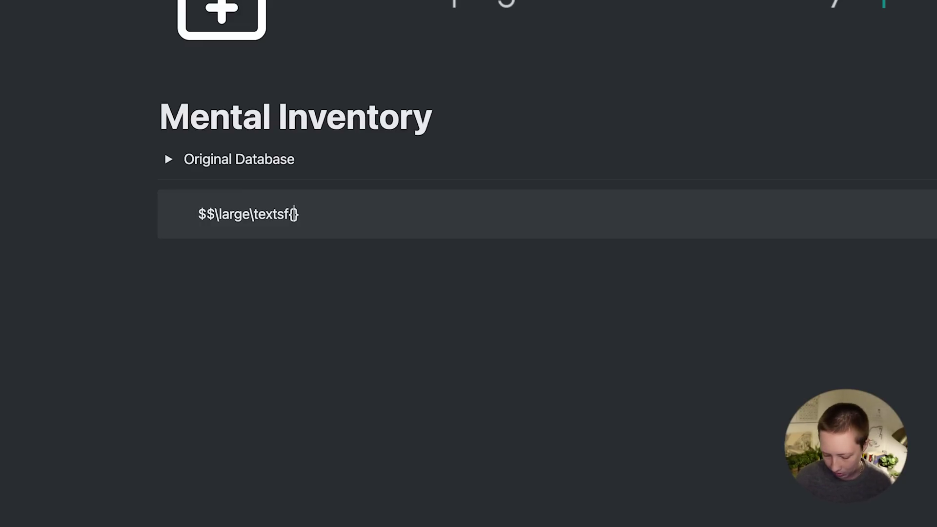
pyautogui.write('Blog')
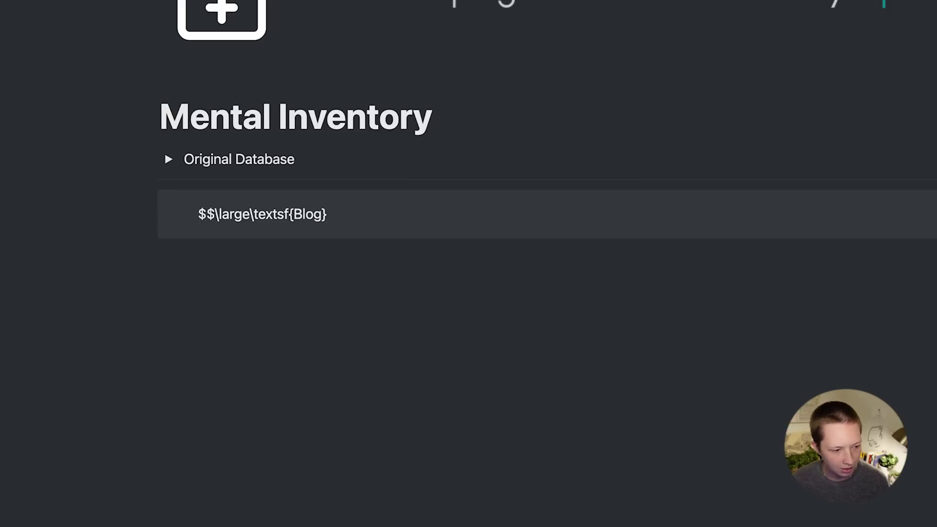
pyautogui.write('$$')
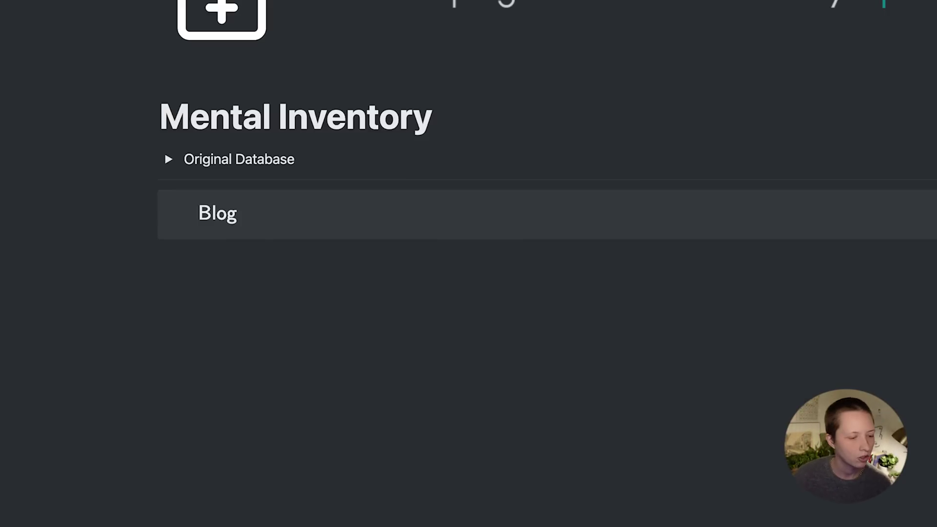
# Edit the Blog equation, changing its size command to \LARGE
pyautogui.click(227, 216)
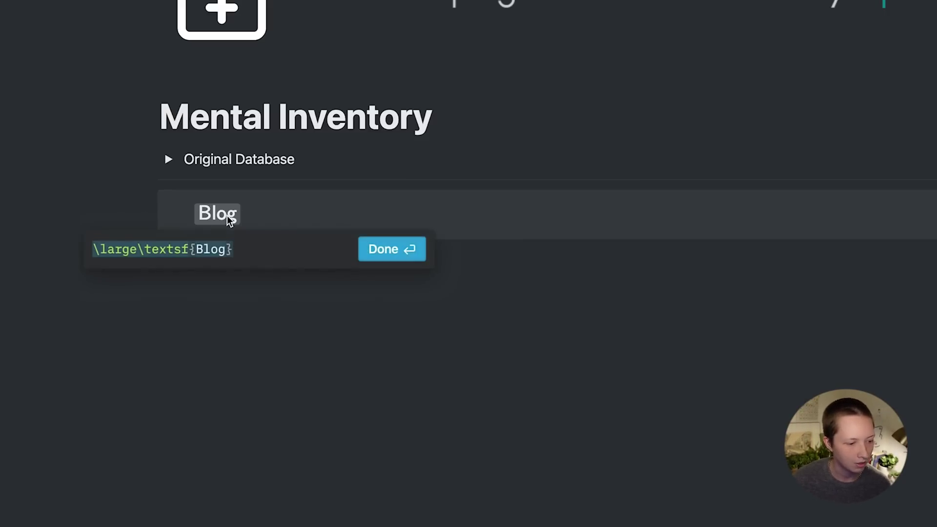
pyautogui.click(108, 250)
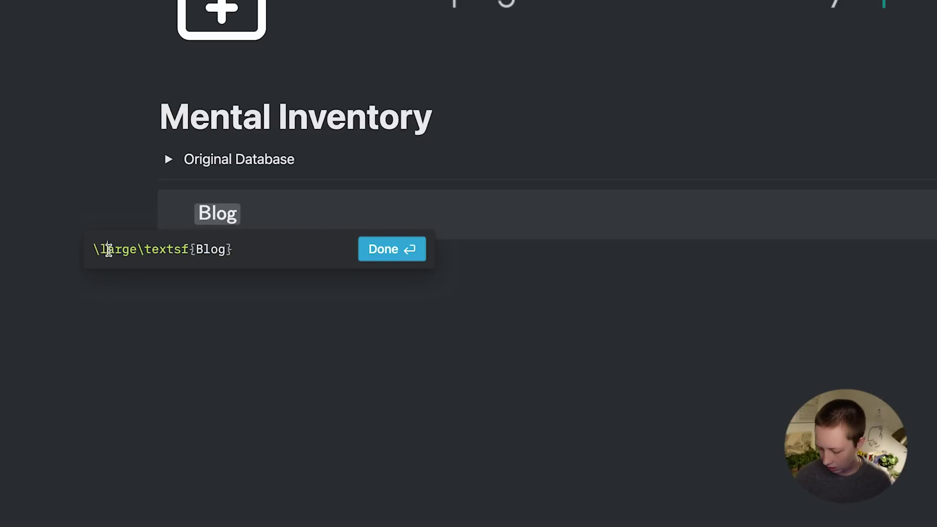
pyautogui.press('BackSpace')
pyautogui.write('L')
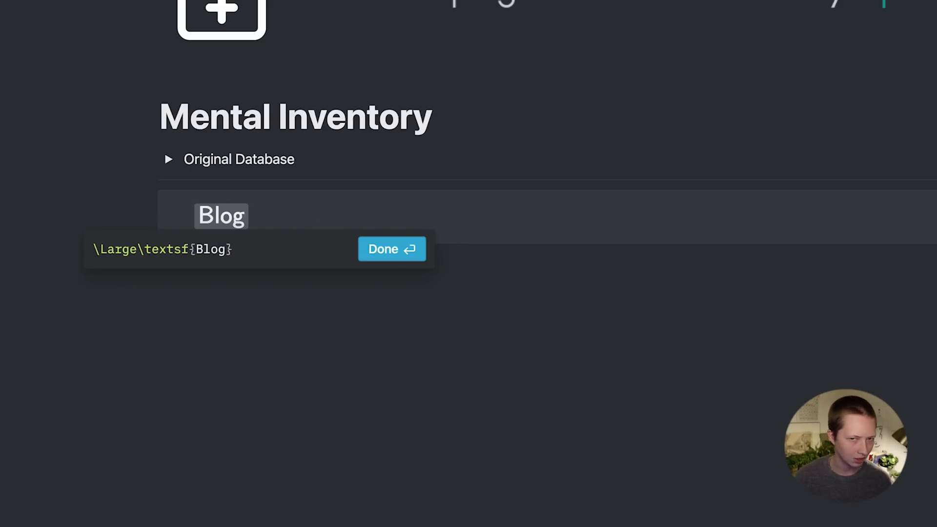
pyautogui.press('Right')
pyautogui.press('Right')
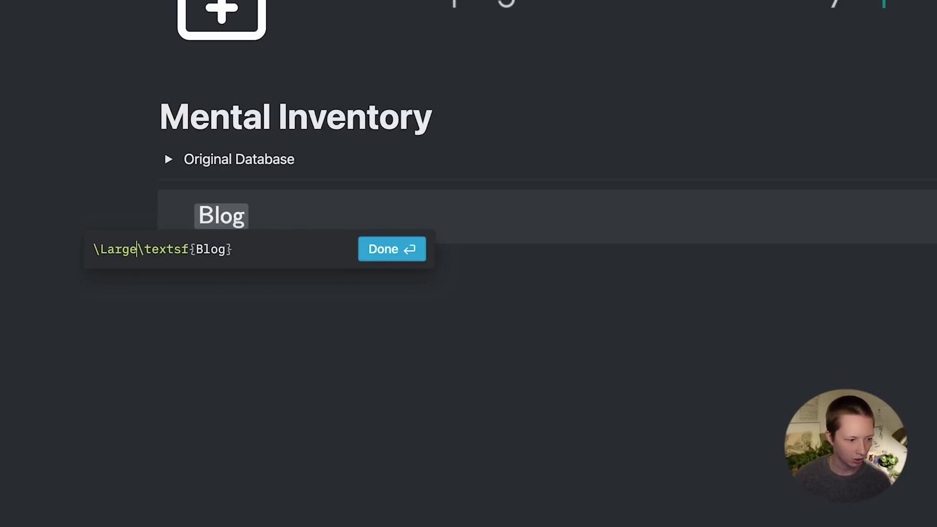
pyautogui.press('BackSpace')
pyautogui.press('BackSpace')
pyautogui.press('BackSpace')
pyautogui.press('BackSpace')
pyautogui.write('ARGE')
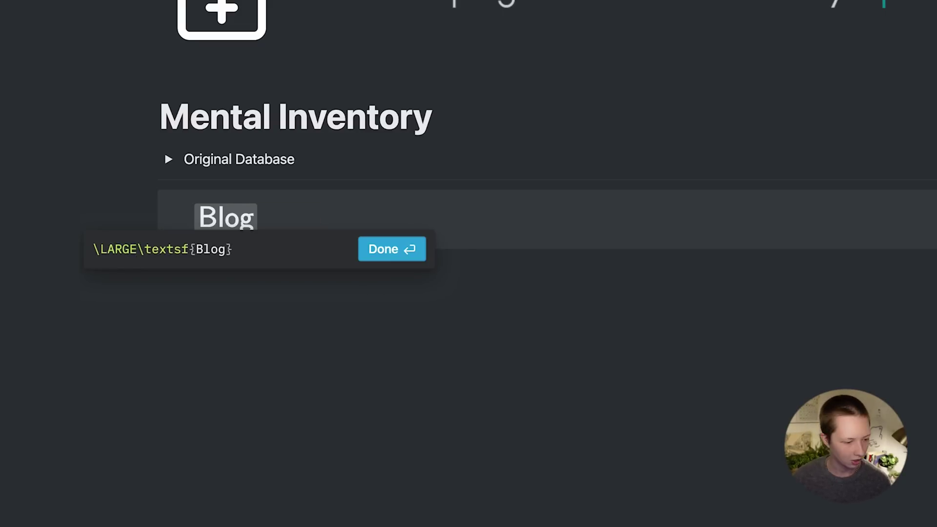
# Try \Huge, then settle on \large\textsf{Blog} and close the equation editor
pyautogui.press('BackSpace')
pyautogui.press('BackSpace')
pyautogui.press('BackSpace')
pyautogui.press('BackSpace')
pyautogui.press('BackSpace')
pyautogui.write('HU')
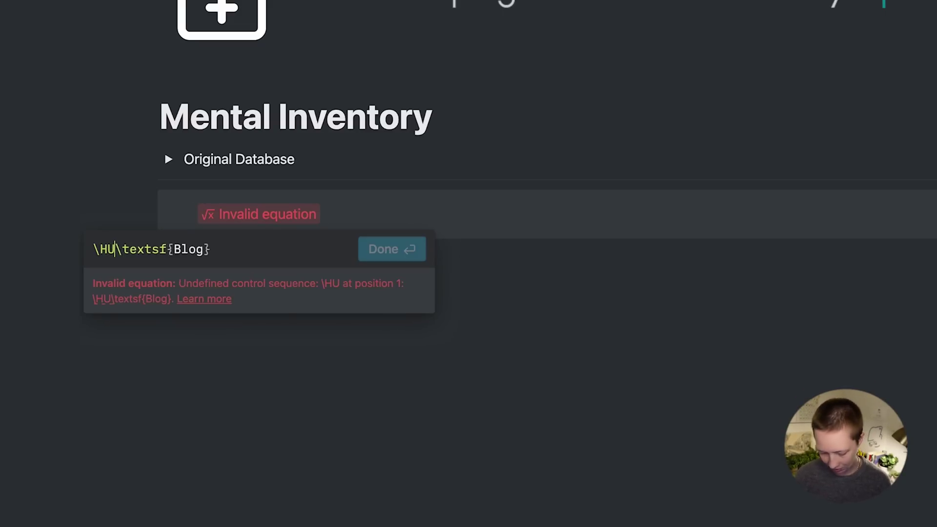
pyautogui.write('GE')
pyautogui.press('BackSpace')
pyautogui.press('BackSpace')
pyautogui.press('BackSpace')
pyautogui.write('uG')
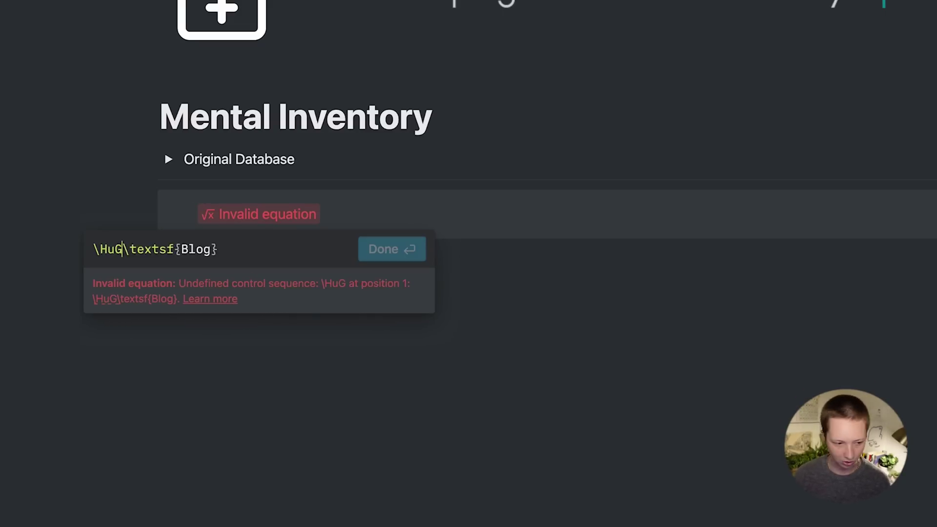
pyautogui.write('e')
pyautogui.press('BackSpace')
pyautogui.press('BackSpace')
pyautogui.write('ge')
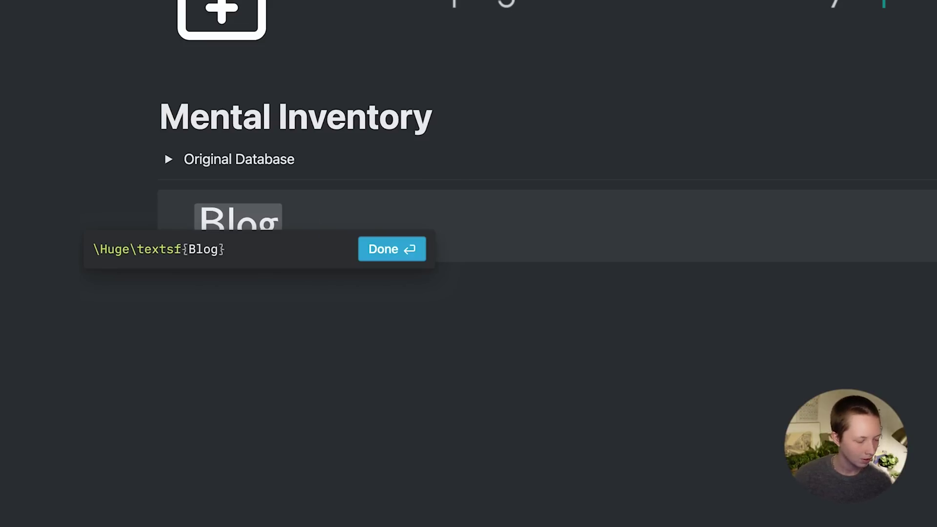
pyautogui.press('BackSpace')
pyautogui.press('BackSpace')
pyautogui.press('BackSpace')
pyautogui.press('BackSpace')
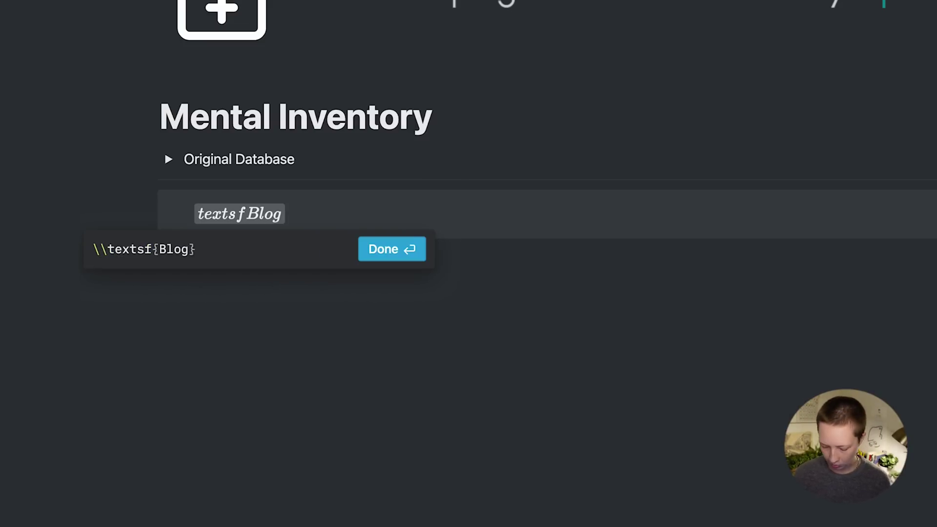
pyautogui.write('large')
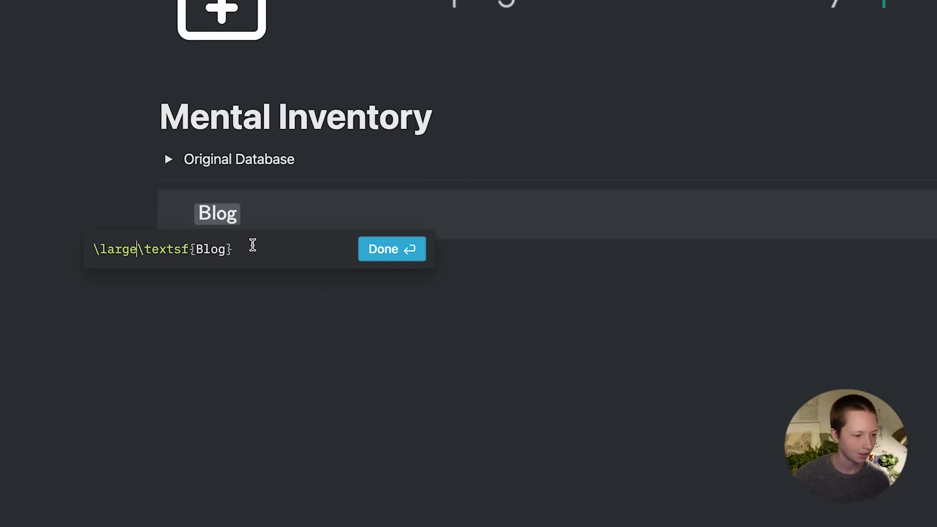
pyautogui.click(255, 216)
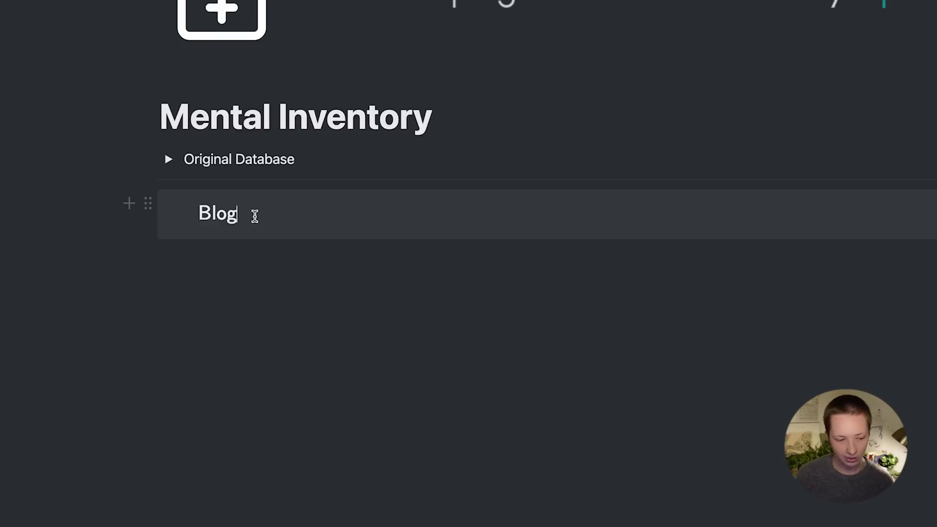
# Add an indented empty block inside the Blog callout
pyautogui.press('Return')
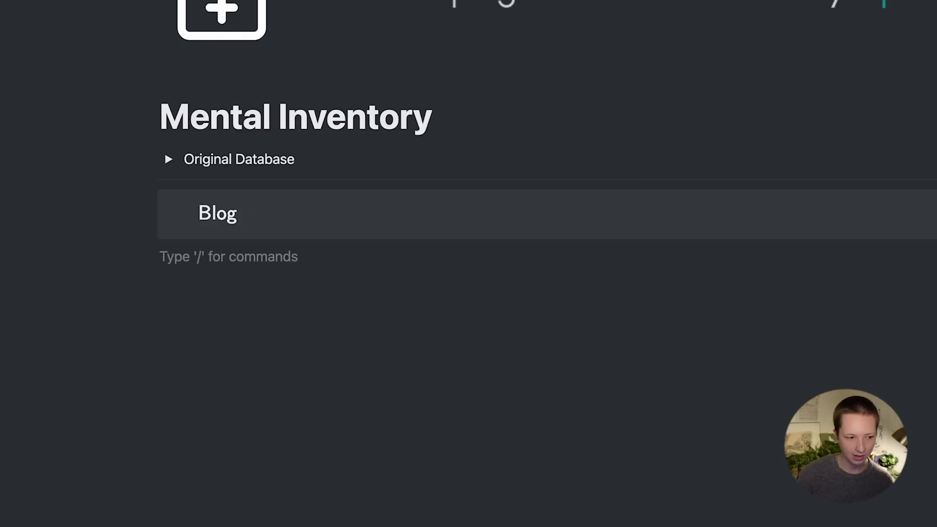
pyautogui.press('Tab')
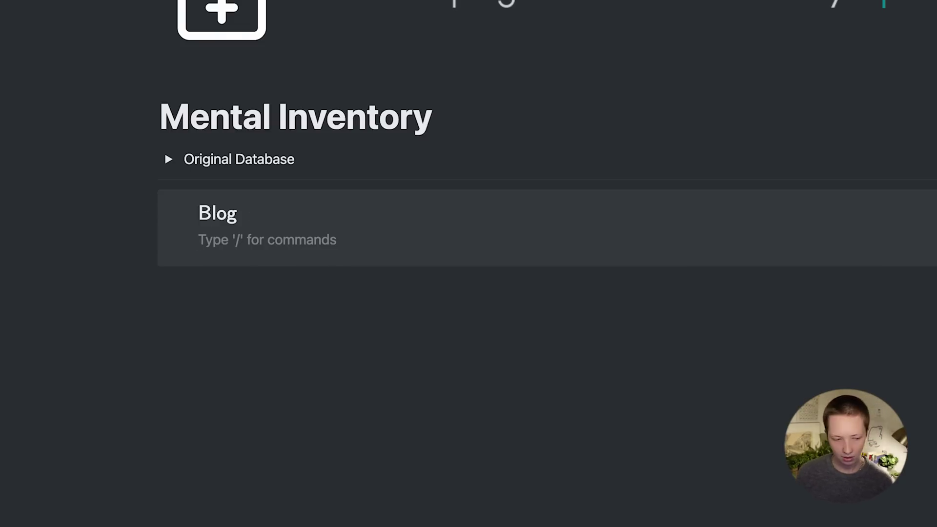
pyautogui.press('Return')
pyautogui.press('Return')
pyautogui.press('Return')
pyautogui.press('Return')
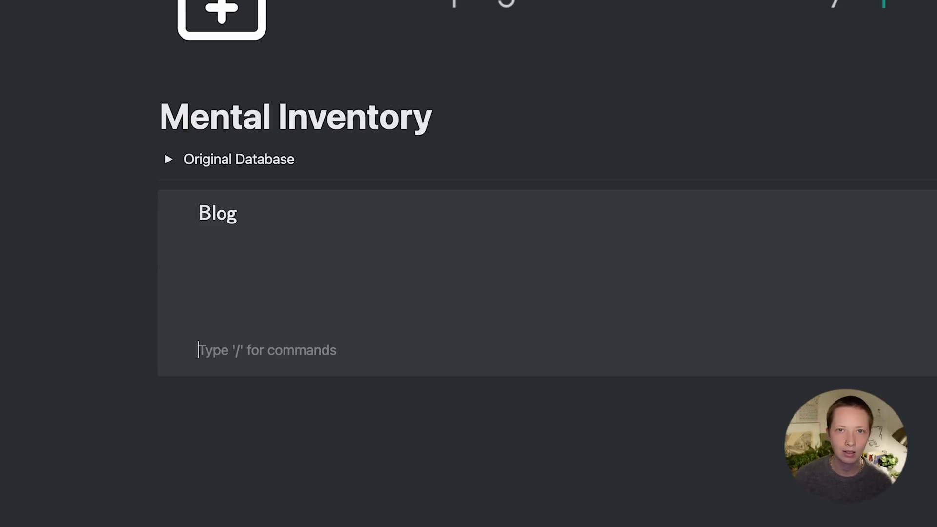
pyautogui.press('BackSpace')
pyautogui.press('BackSpace')
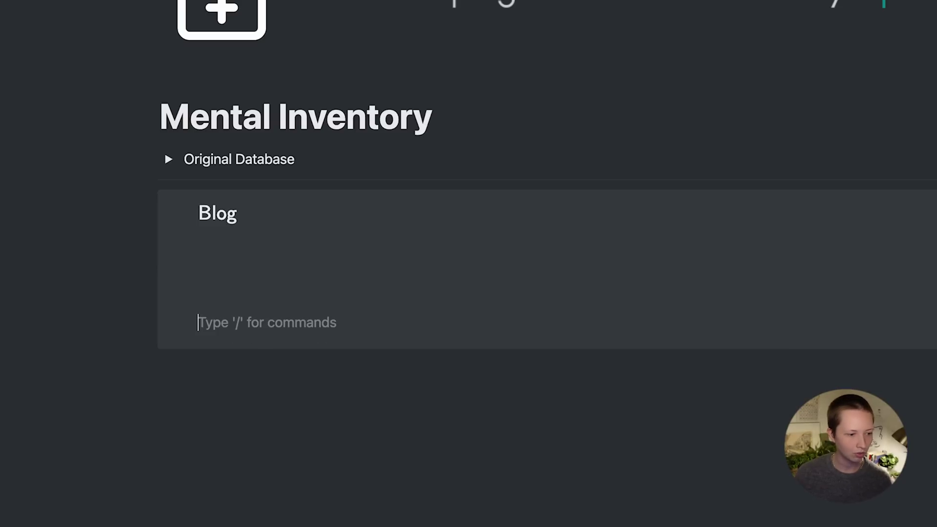
pyautogui.press('BackSpace')
pyautogui.press('BackSpace')
pyautogui.press('BackSpace')
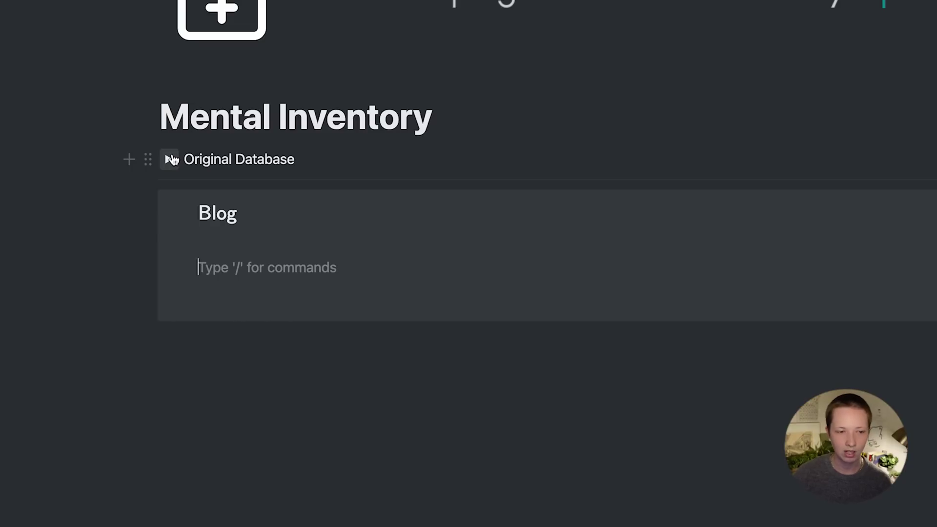
# Copy the Inventory database link from Original Database and paste it into the Blog callout
pyautogui.click(171, 160)
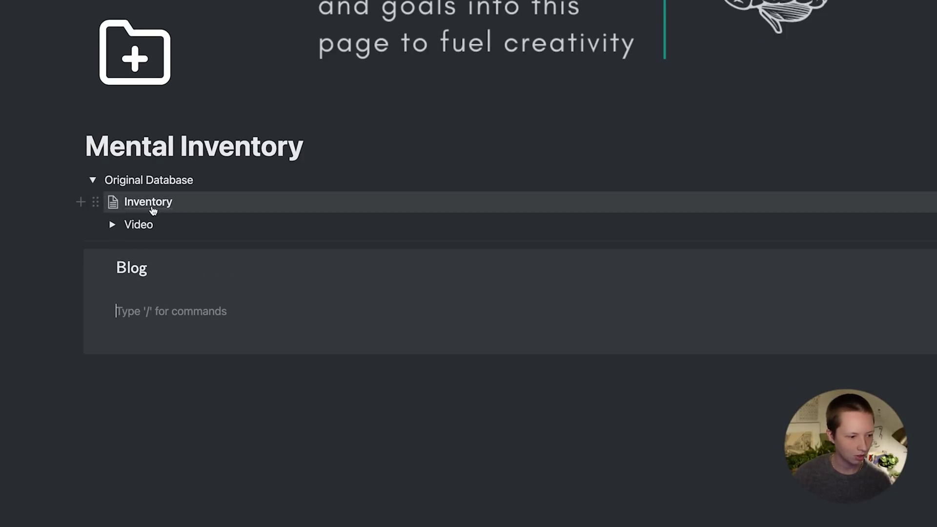
pyautogui.click(96, 203)
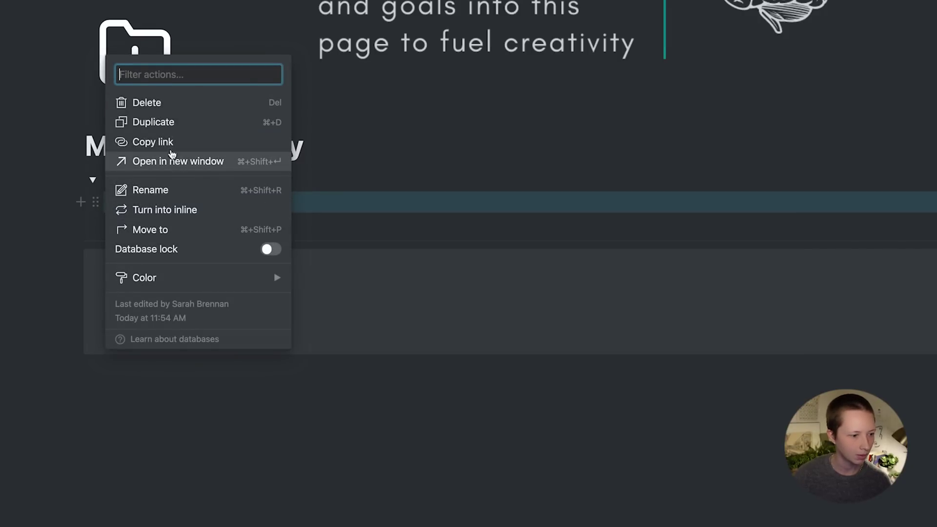
pyautogui.click(166, 142)
pyautogui.click(164, 309)
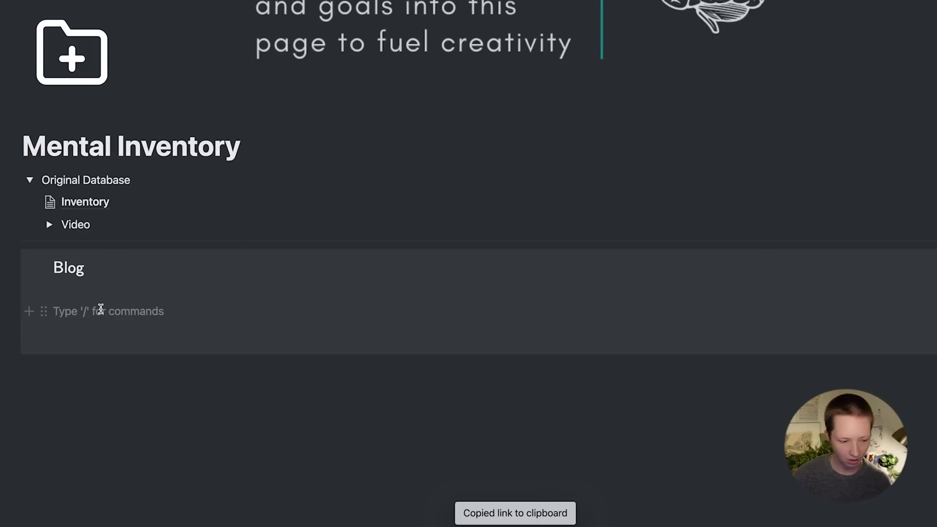
pyautogui.press('super+v')
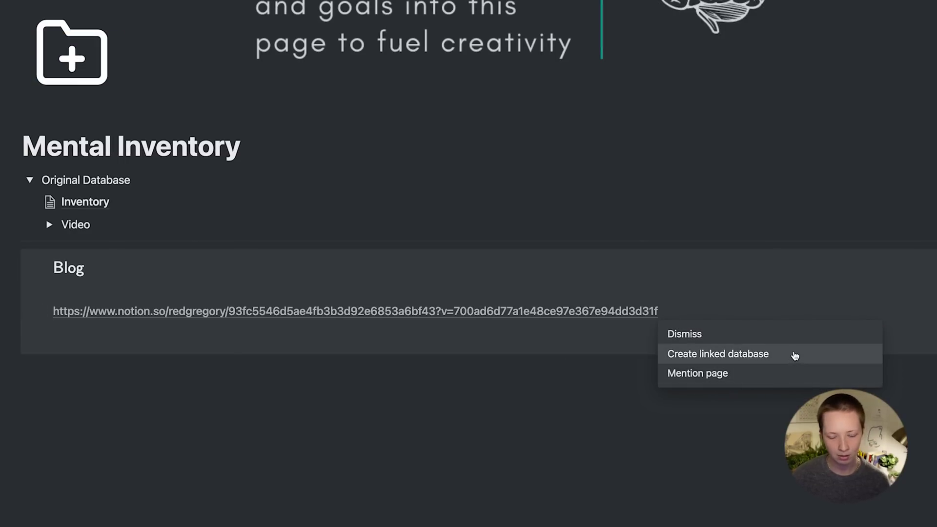
# Turn the pasted link into a linked Inventory database and add a List view
pyautogui.click(838, 358)
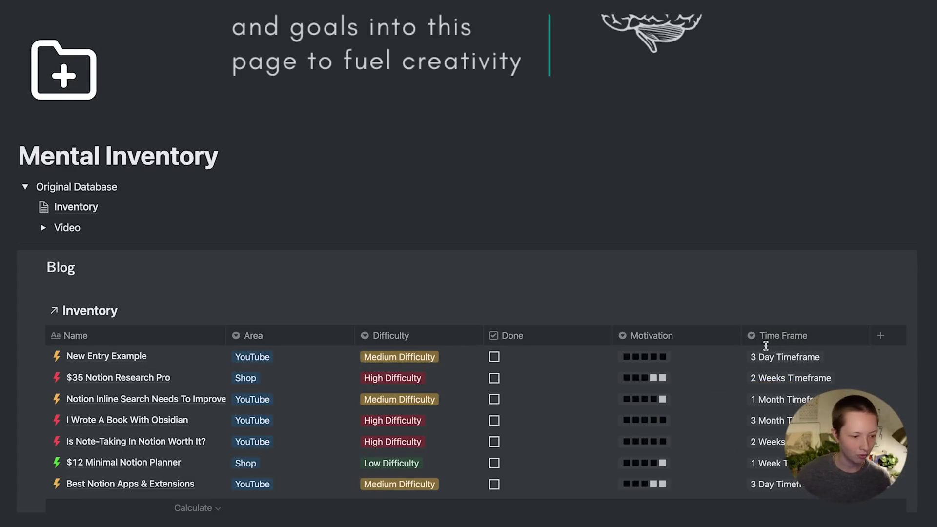
pyautogui.scroll(-15, 765, 347)
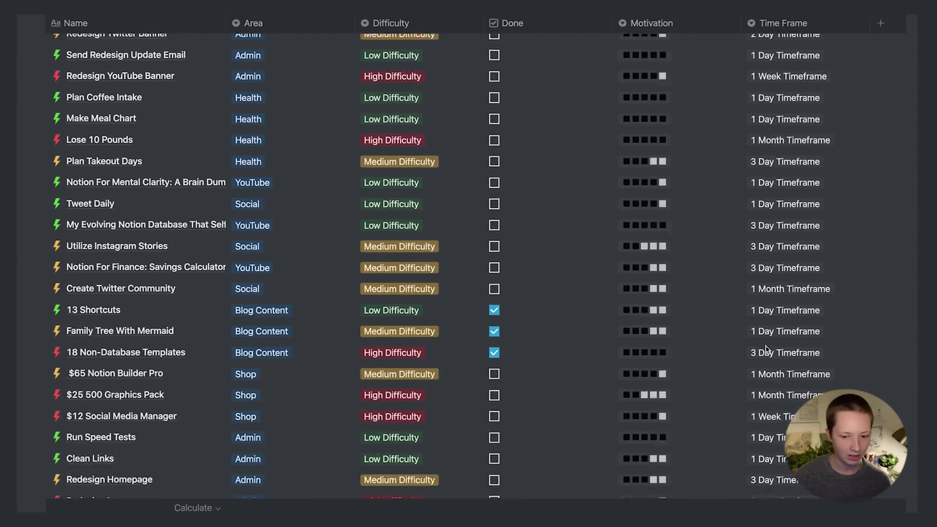
pyautogui.scroll(15, 442, 395)
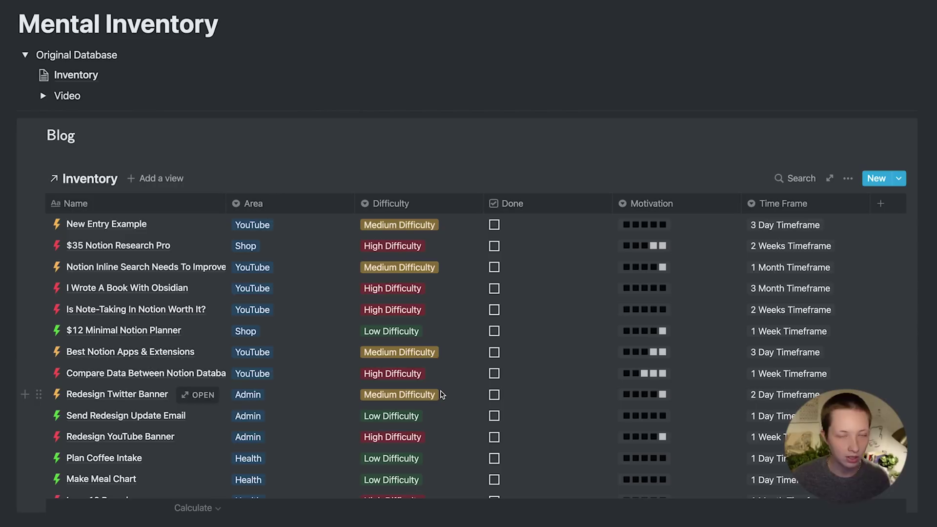
pyautogui.click(166, 180)
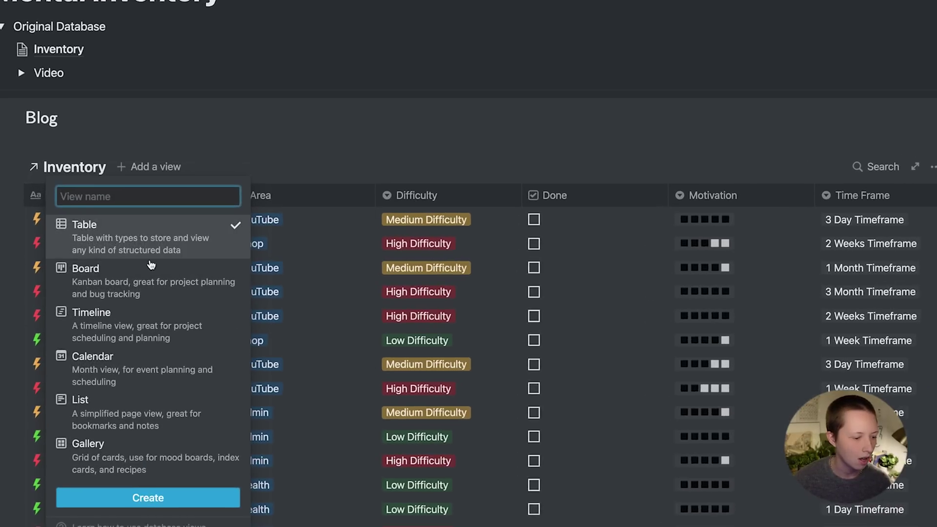
pyautogui.click(135, 403)
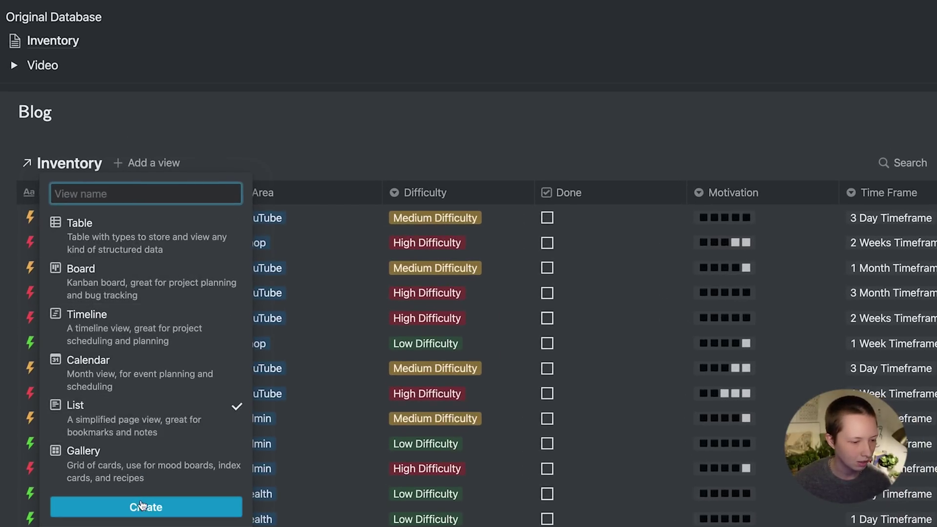
pyautogui.click(142, 506)
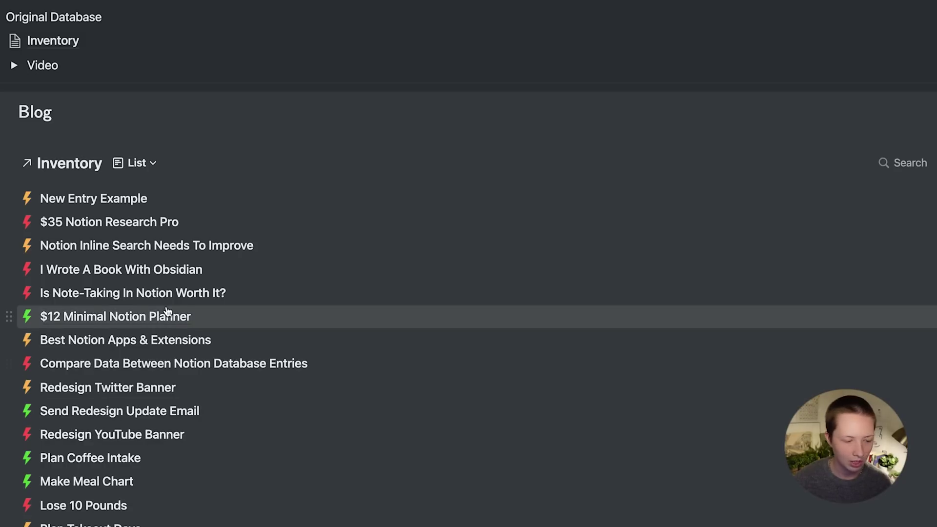
# Delete the linked database's Table view
pyautogui.click(152, 164)
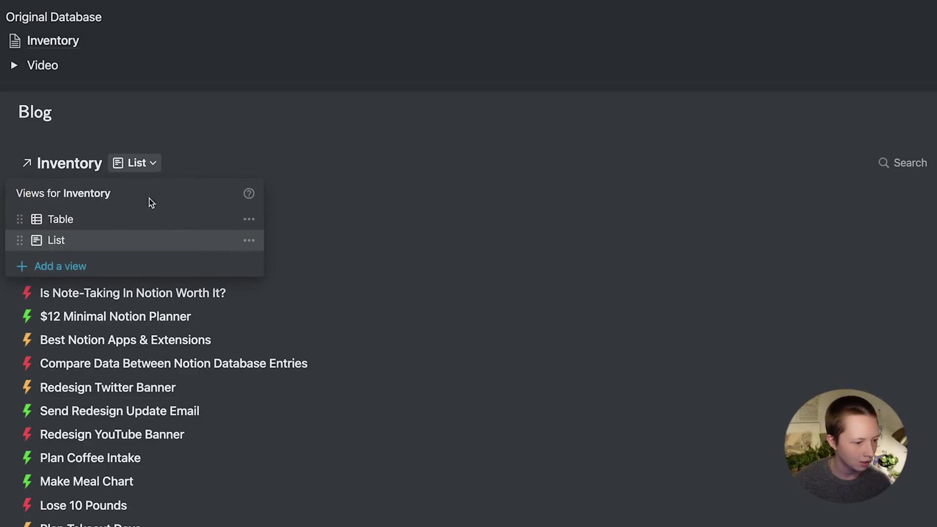
pyautogui.click(251, 219)
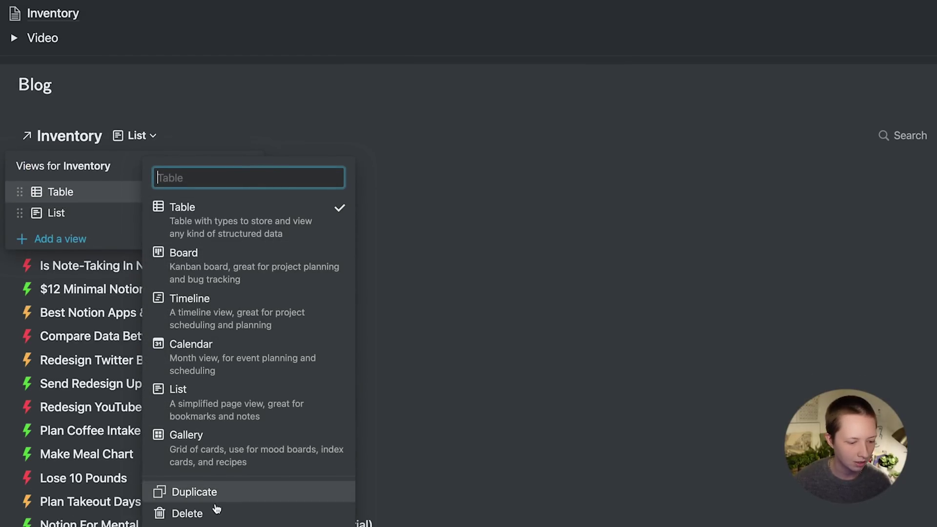
pyautogui.click(207, 513)
pyautogui.click(492, 238)
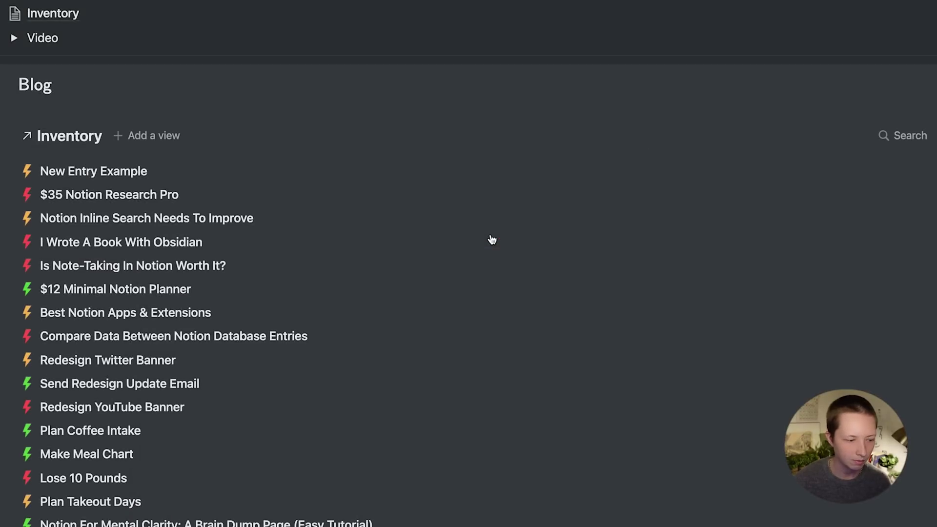
# Hide Motivation and show the Done checkbox in the Blog list's properties
pyautogui.click(846, 163)
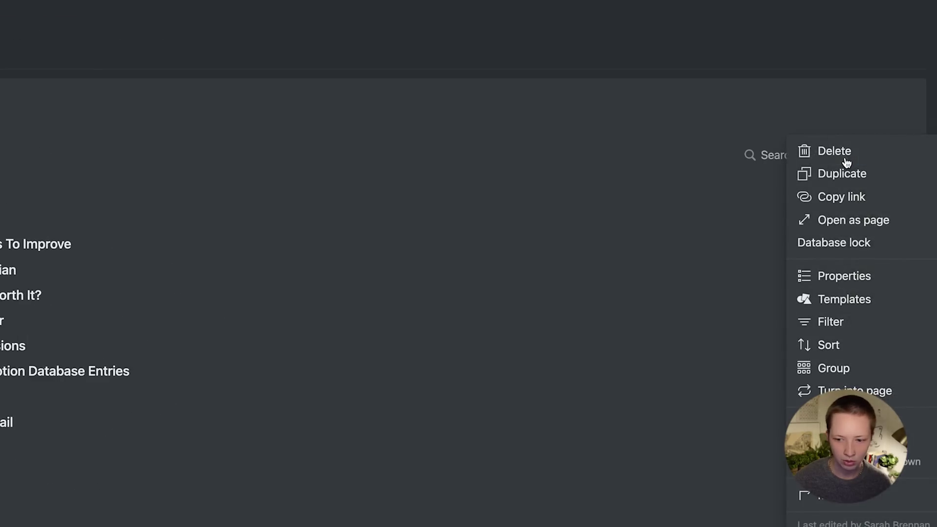
pyautogui.click(905, 276)
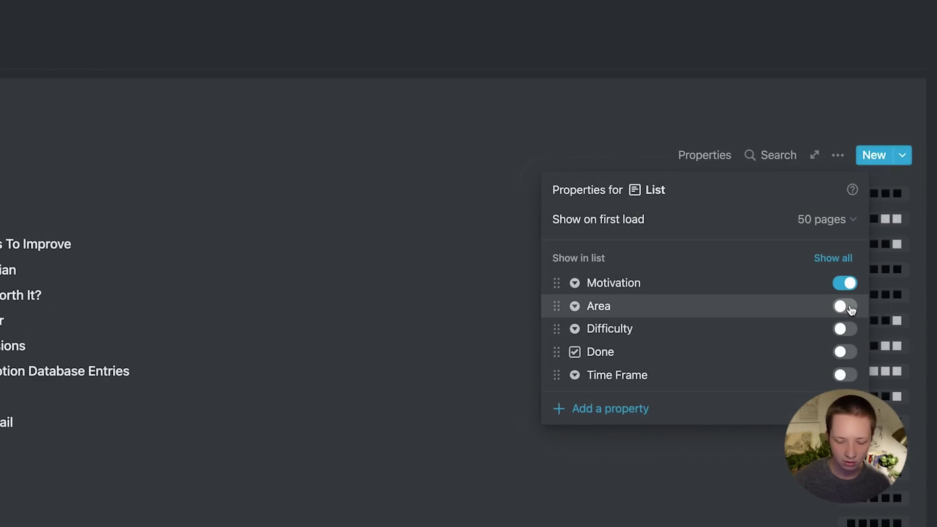
pyautogui.click(850, 286)
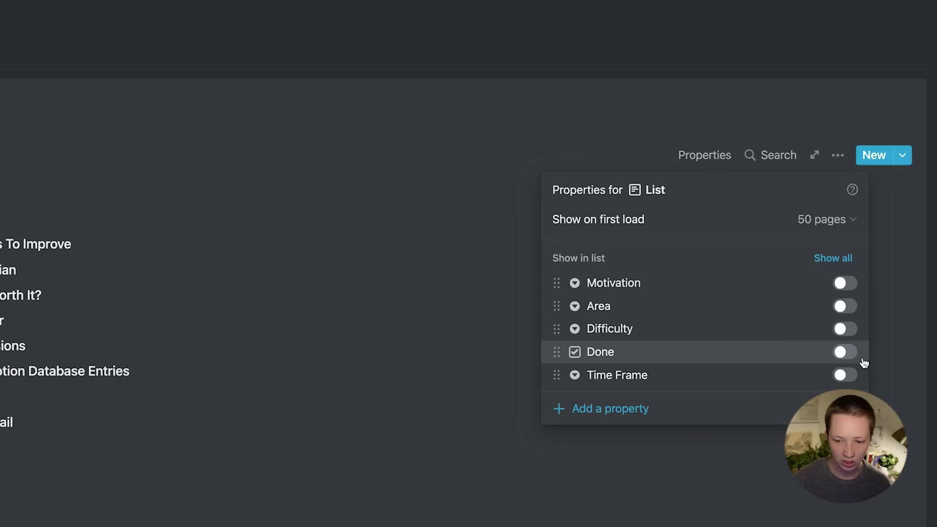
pyautogui.click(846, 355)
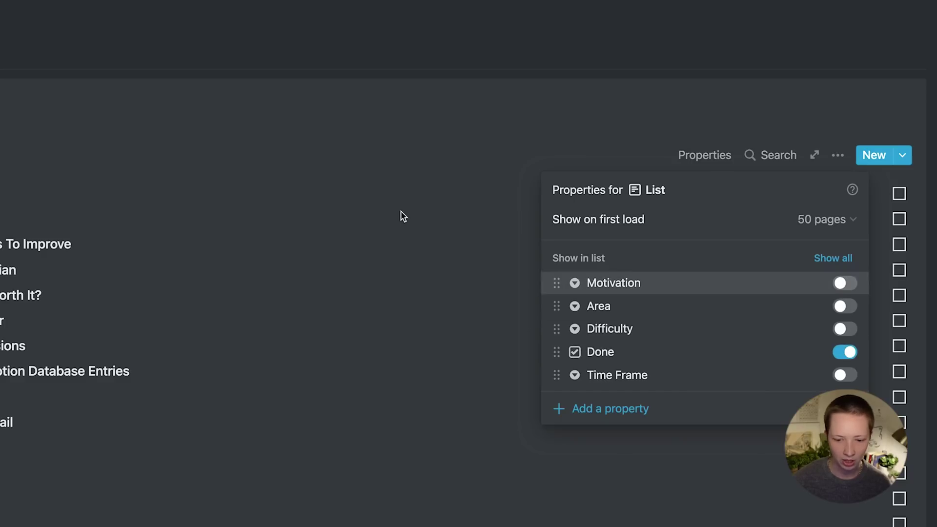
pyautogui.click(236, 201)
# Filter the Blog list to entries whose Area is Blog Content
pyautogui.click(839, 154)
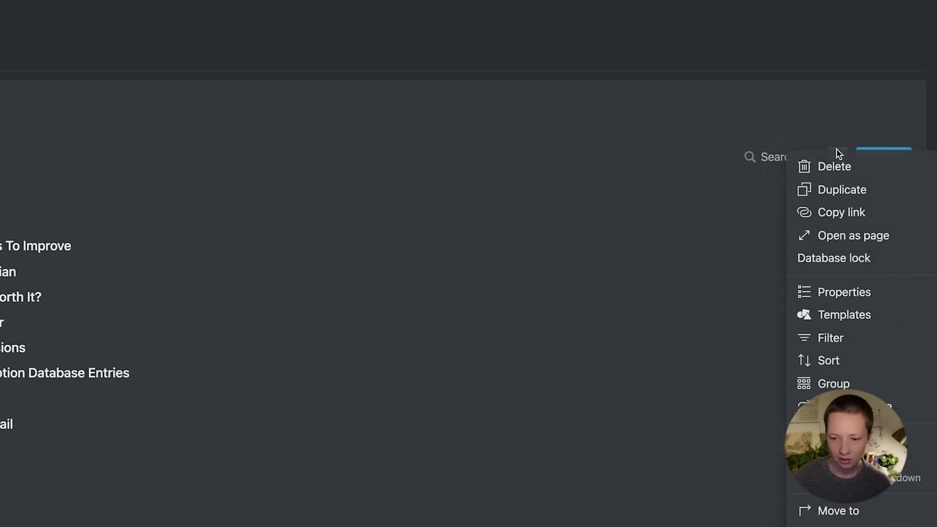
pyautogui.click(843, 337)
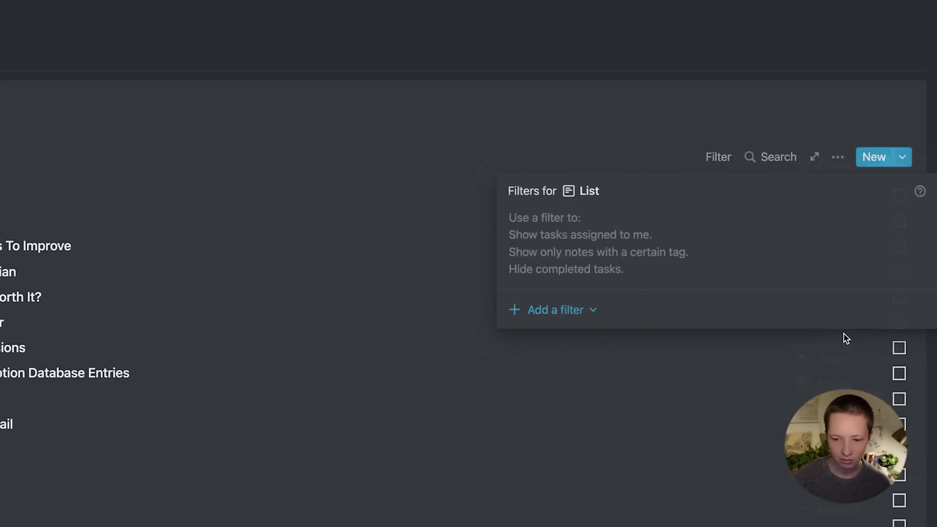
pyautogui.click(594, 315)
pyautogui.click(560, 340)
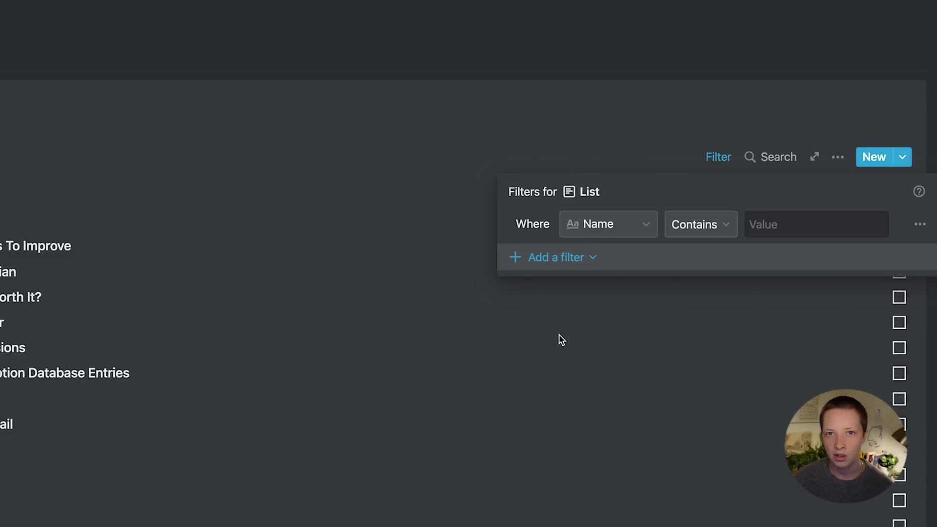
pyautogui.click(594, 224)
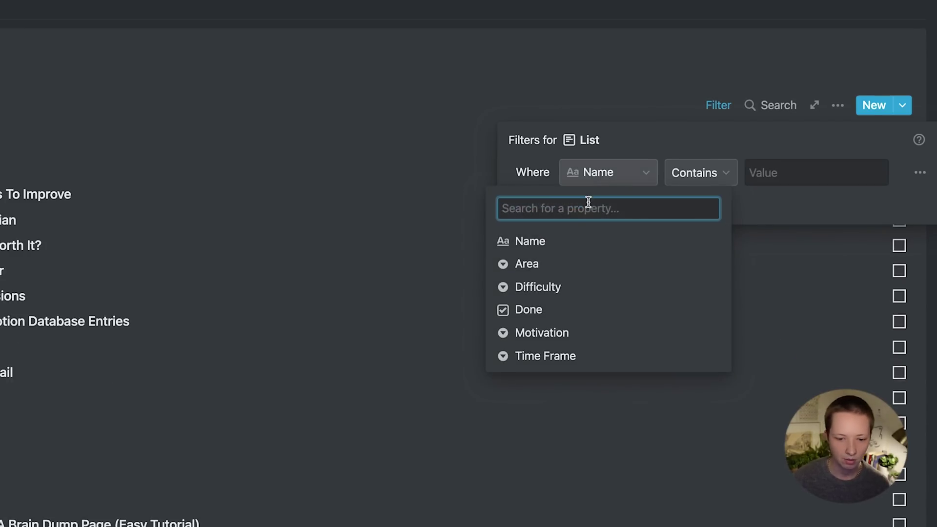
pyautogui.click(548, 265)
pyautogui.click(769, 172)
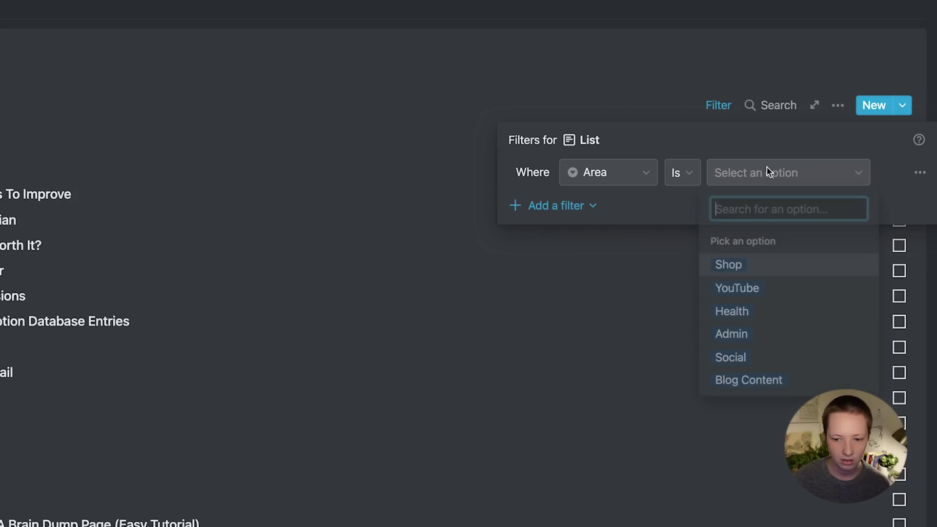
pyautogui.click(773, 381)
# Add sorts on the Blog list by Difficulty, then Motivation, then Time Frame
pyautogui.click(773, 381)
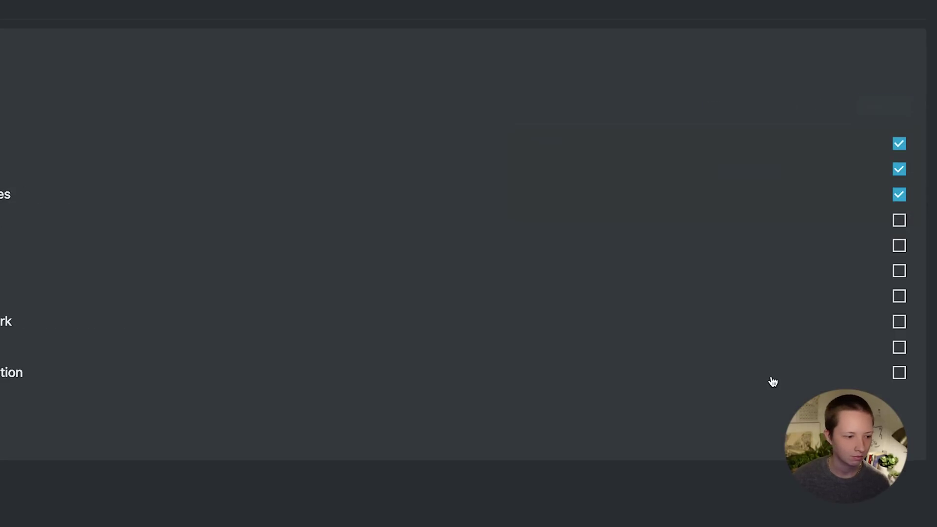
pyautogui.click(837, 114)
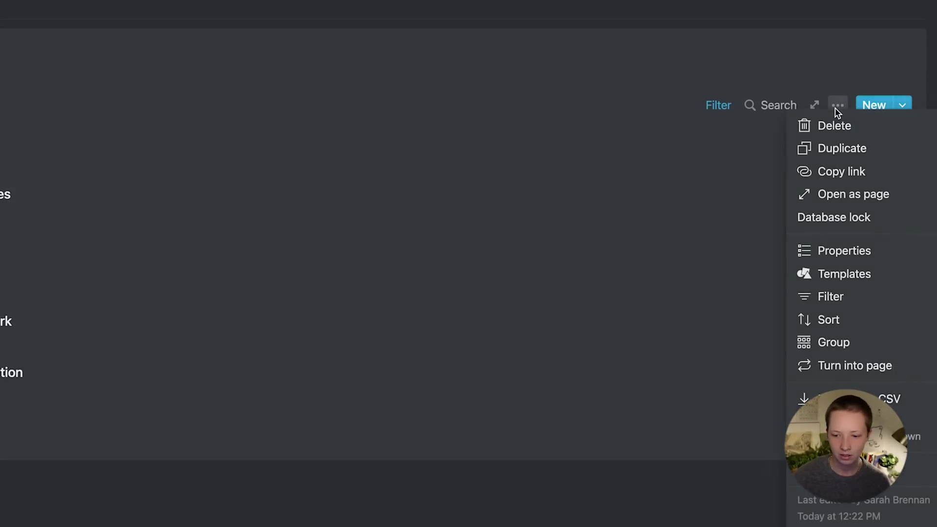
pyautogui.click(845, 321)
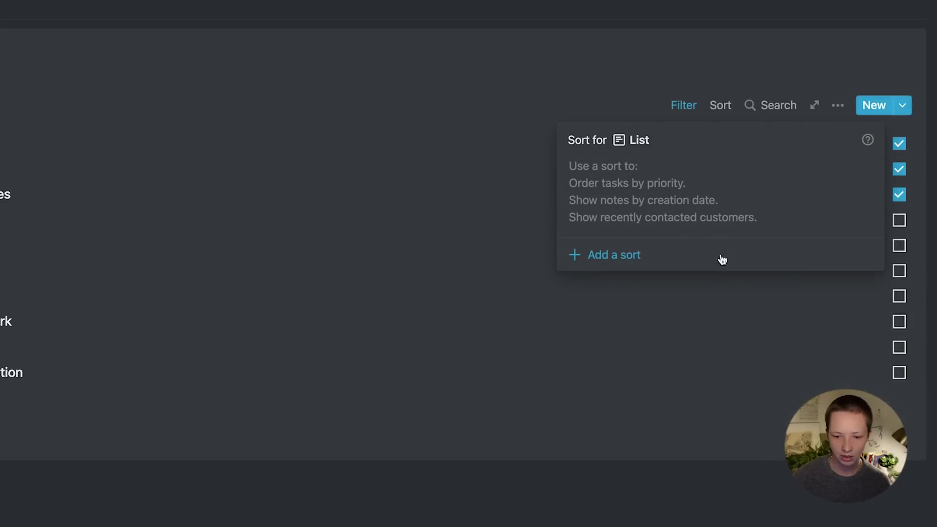
pyautogui.click(592, 255)
pyautogui.click(629, 173)
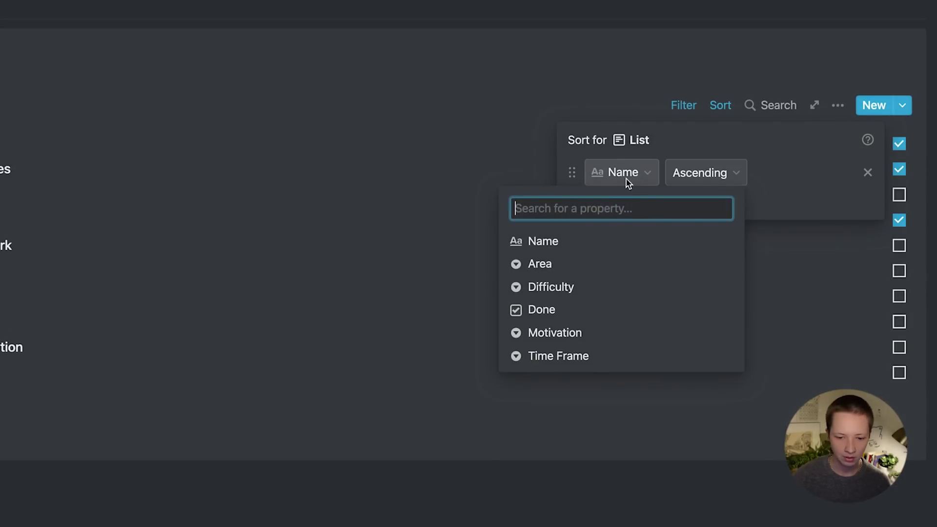
pyautogui.click(552, 288)
pyautogui.click(614, 203)
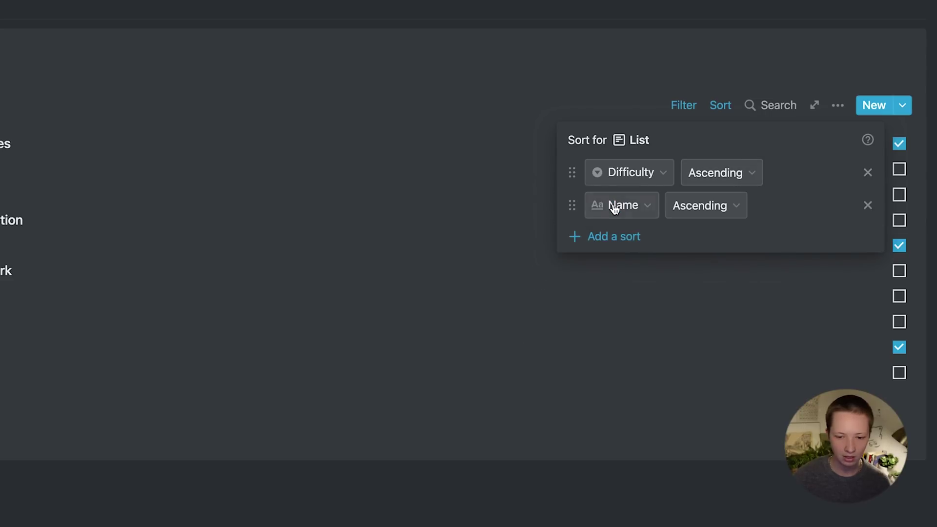
pyautogui.click(608, 209)
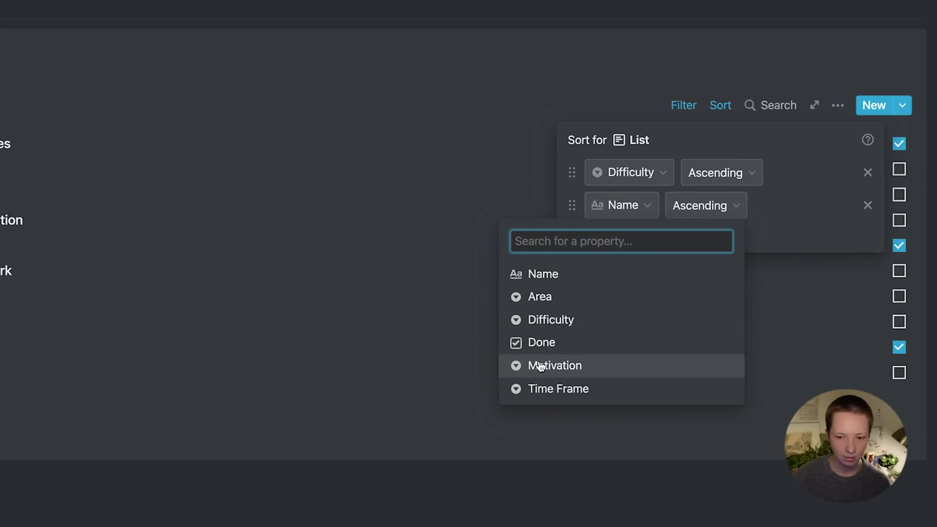
pyautogui.click(541, 365)
pyautogui.click(604, 232)
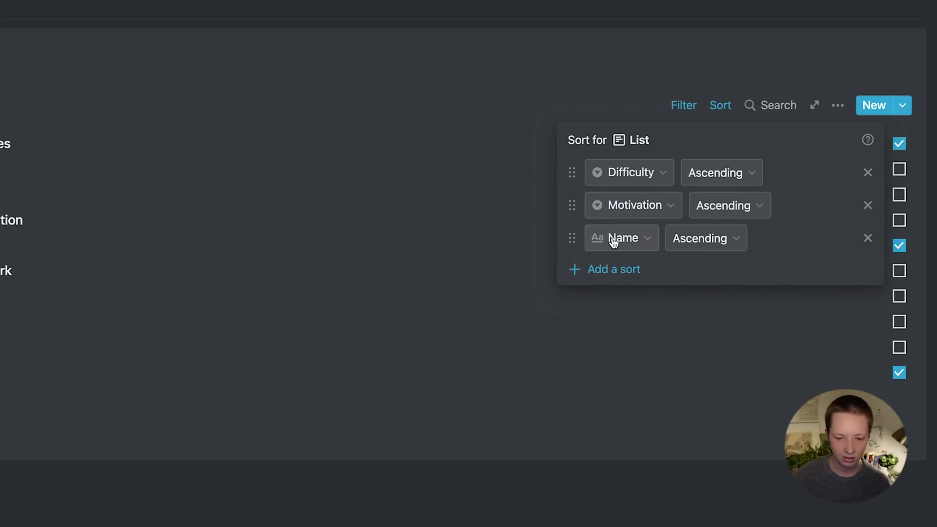
pyautogui.click(613, 240)
pyautogui.click(655, 426)
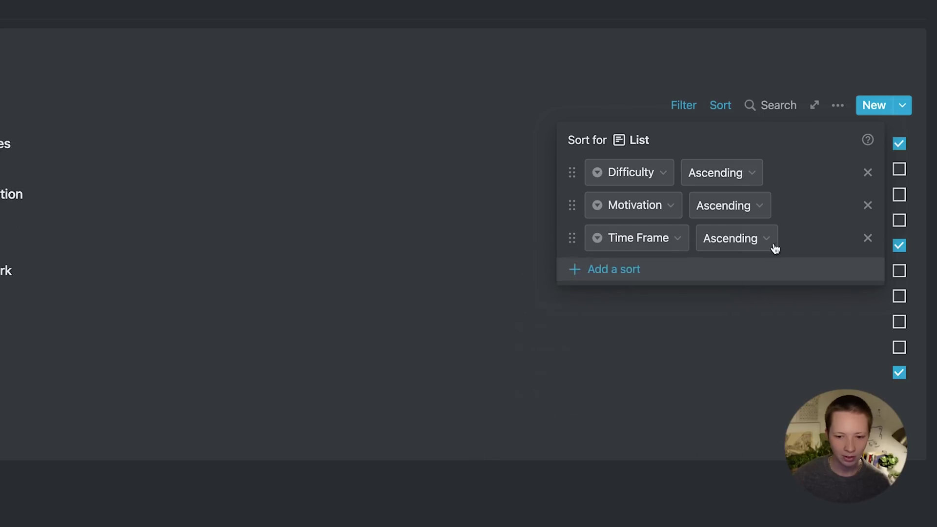
# Switch the Difficulty sort to descending order
pyautogui.click(723, 177)
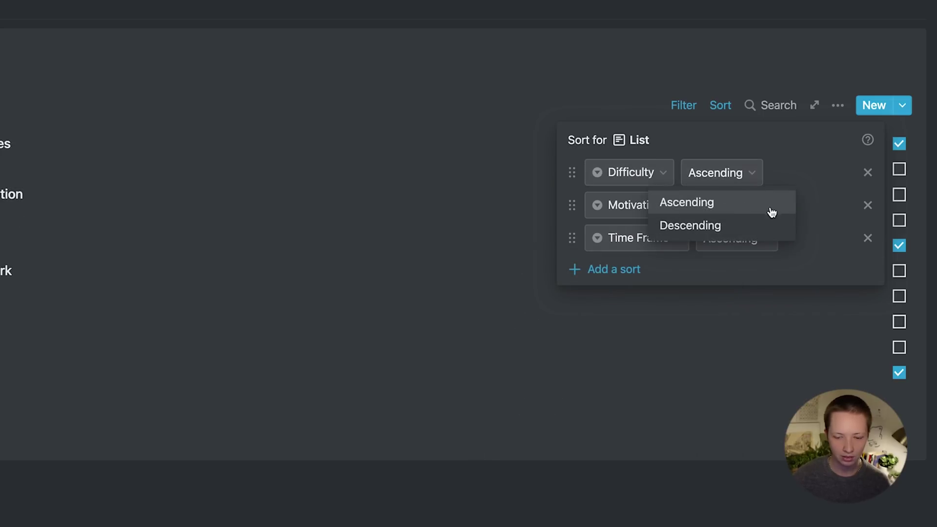
pyautogui.click(693, 227)
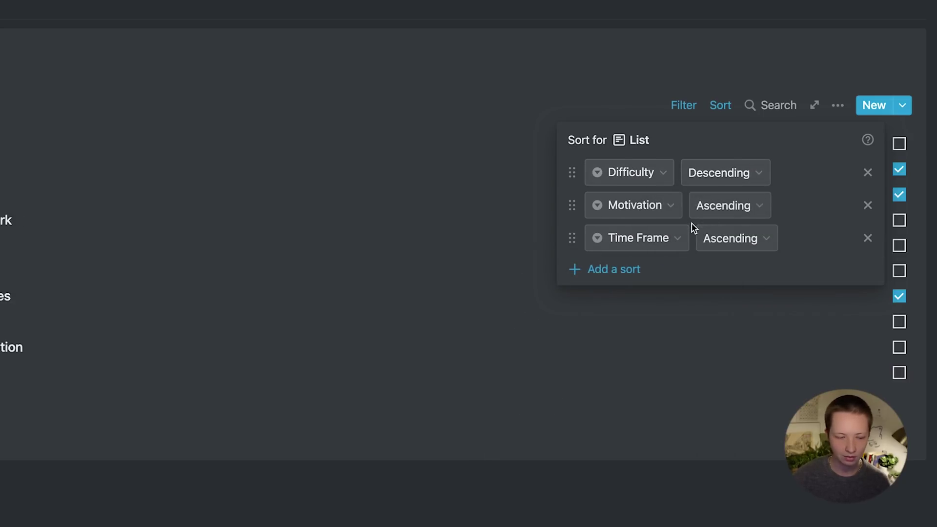
pyautogui.press('Escape')
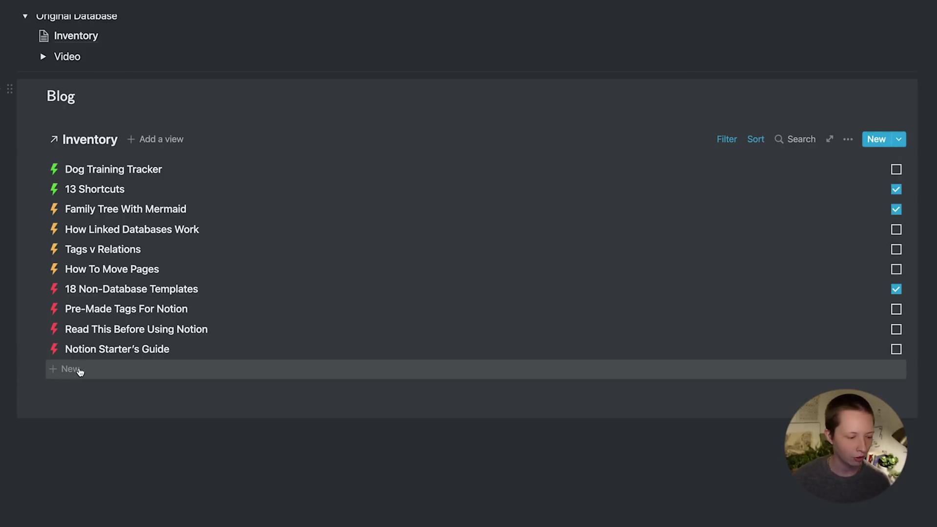
# Add a test Blog entry from the High Difficulty template titled 'Change name here'
pyautogui.click(71, 369)
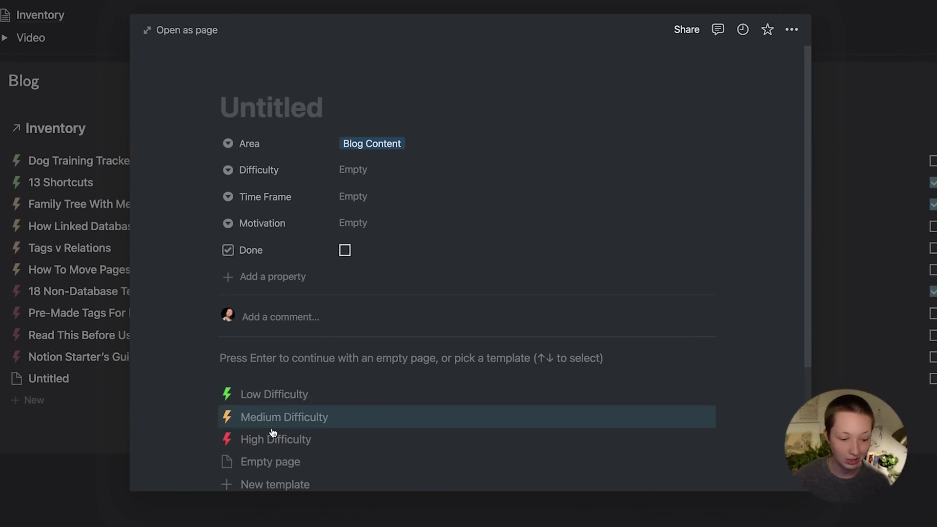
pyautogui.click(291, 441)
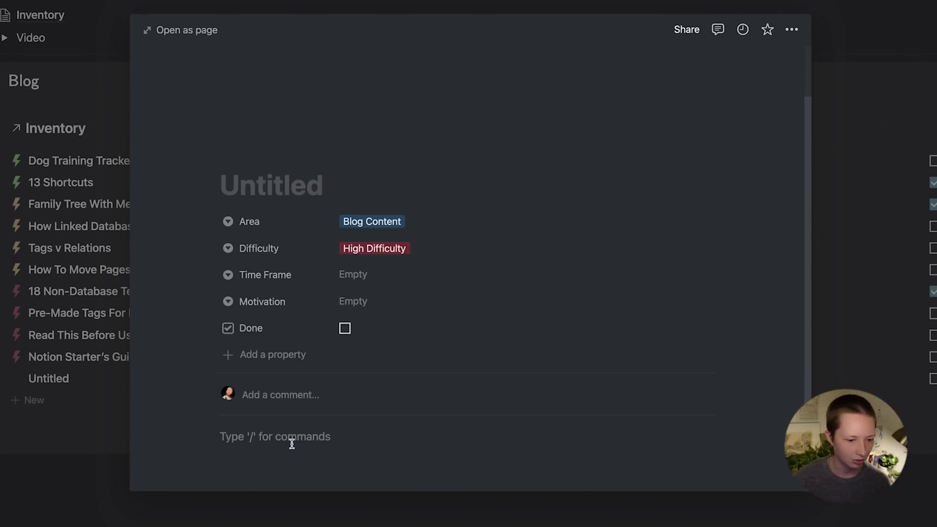
pyautogui.write('Cah')
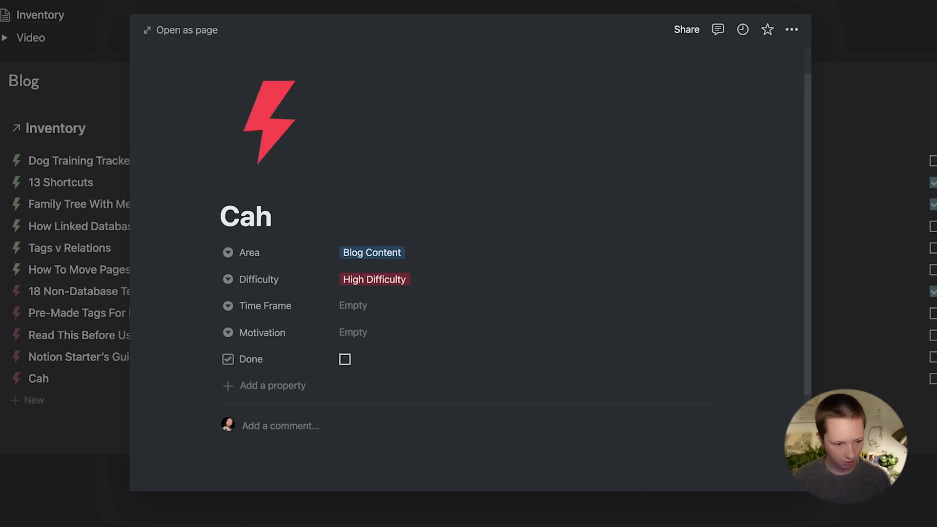
pyautogui.press('BackSpace')
pyautogui.press('BackSpace')
pyautogui.write('hange n')
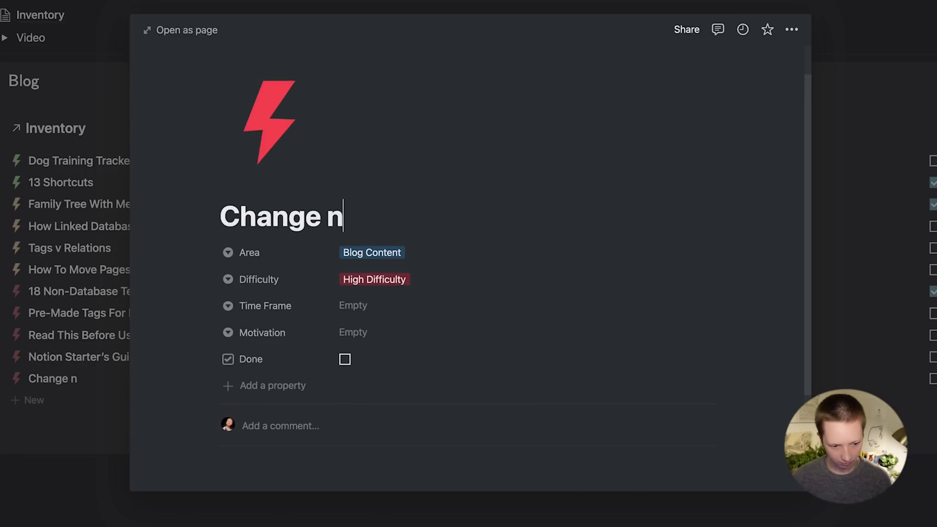
pyautogui.write('ame here')
pyautogui.click(13, 337)
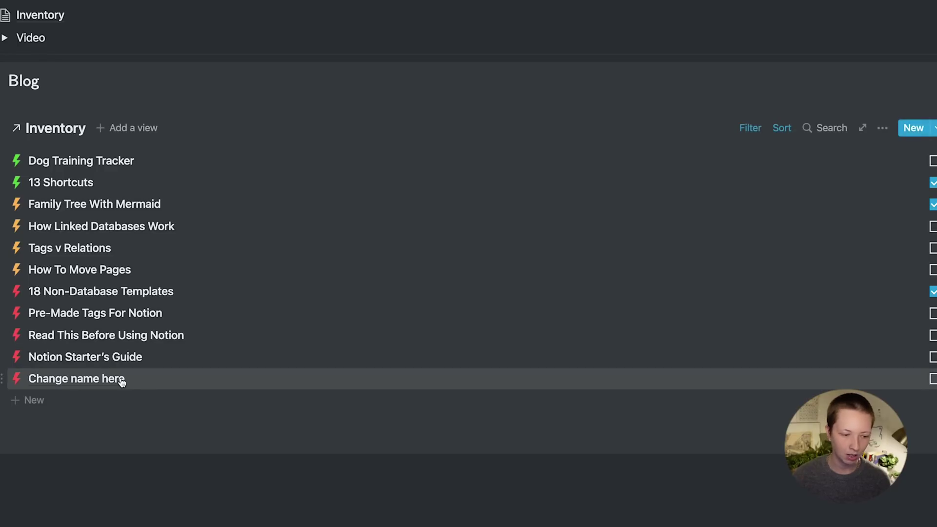
# Check the original Inventory database page, then bring up the Blog callout's block options
pyautogui.scroll(3, 122, 153)
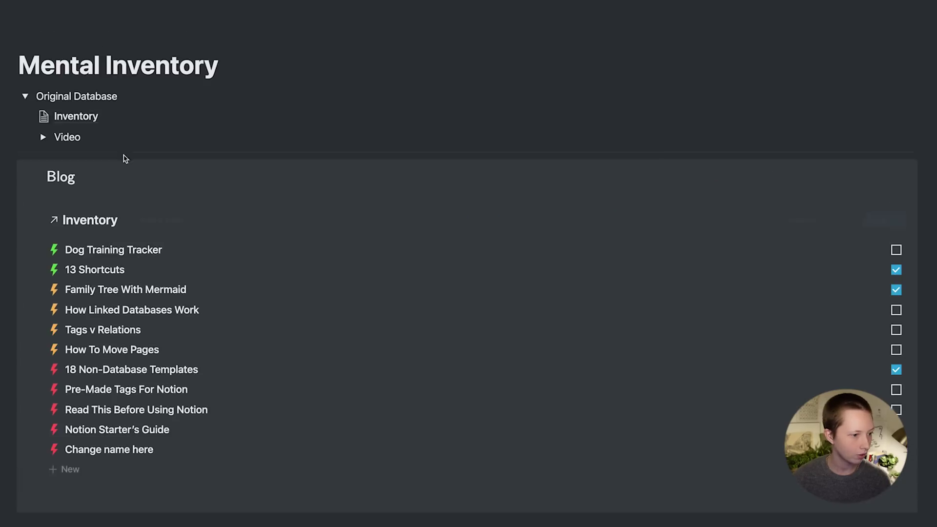
pyautogui.click(83, 116)
pyautogui.scroll(-12, 81, 111)
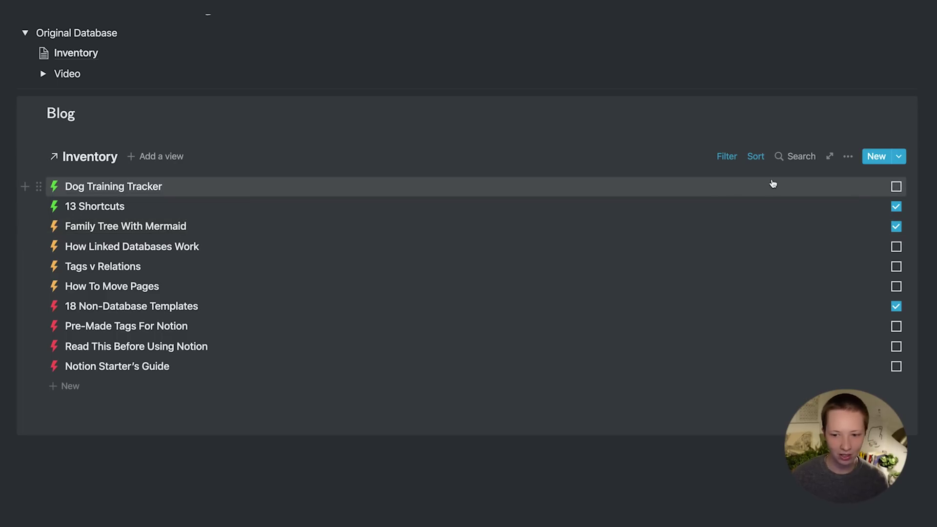
pyautogui.click(6, 111)
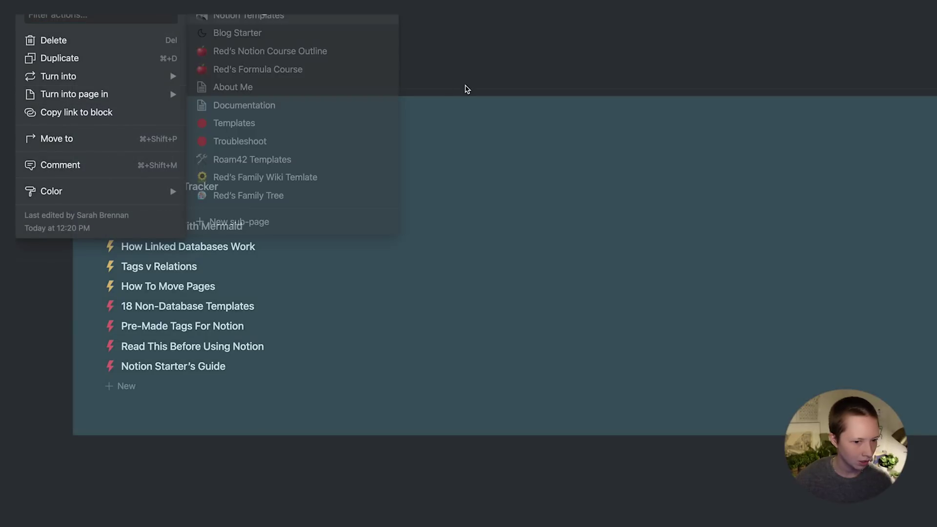
# Duplicate the Blog callout with Cmd+D so an identical copy sits below the original
pyautogui.press('Escape')
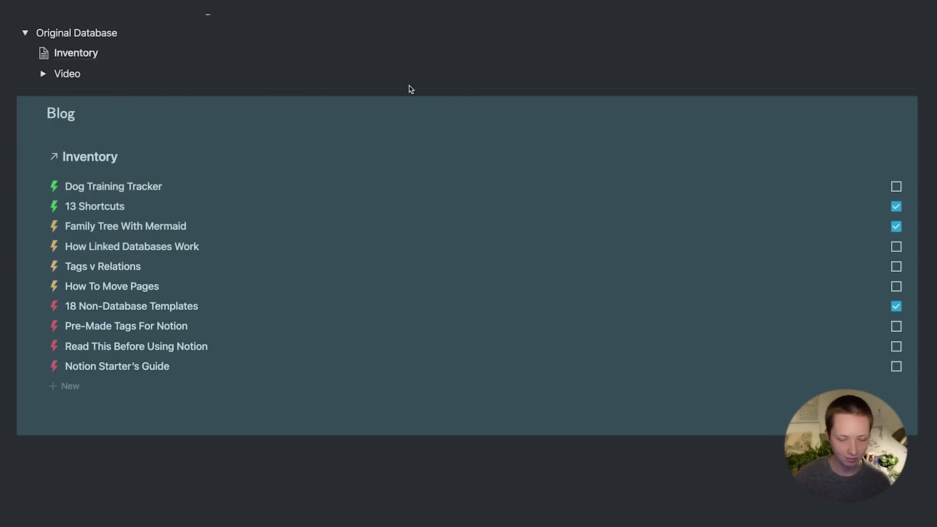
pyautogui.scroll(-1, 409, 89)
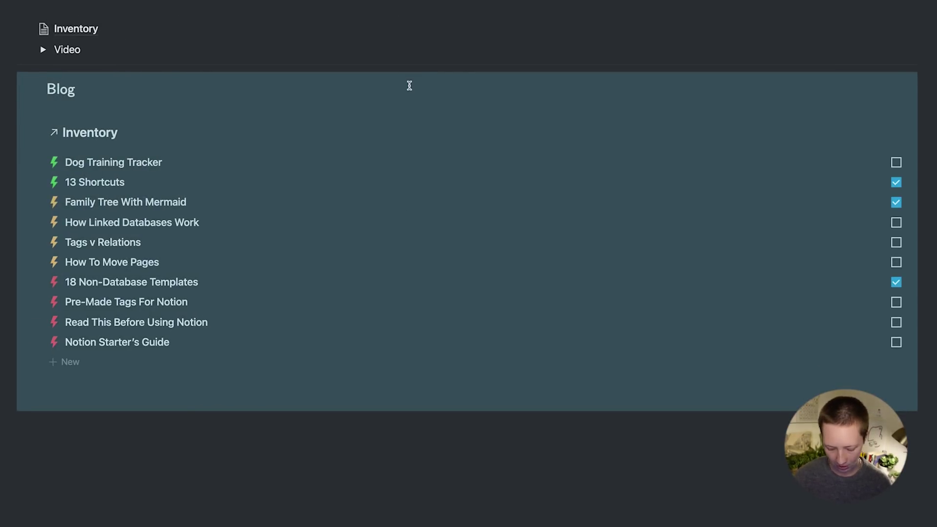
pyautogui.press('super+d')
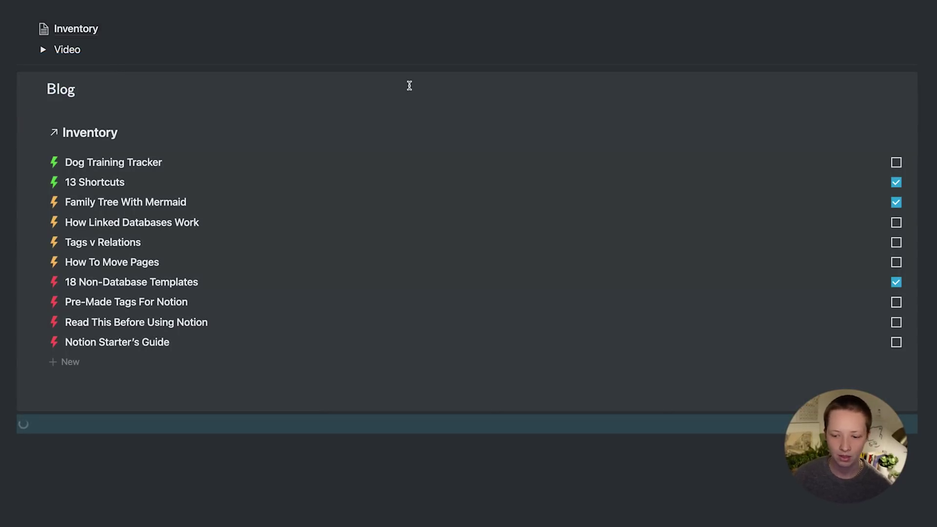
pyautogui.scroll(-10, 407, 83)
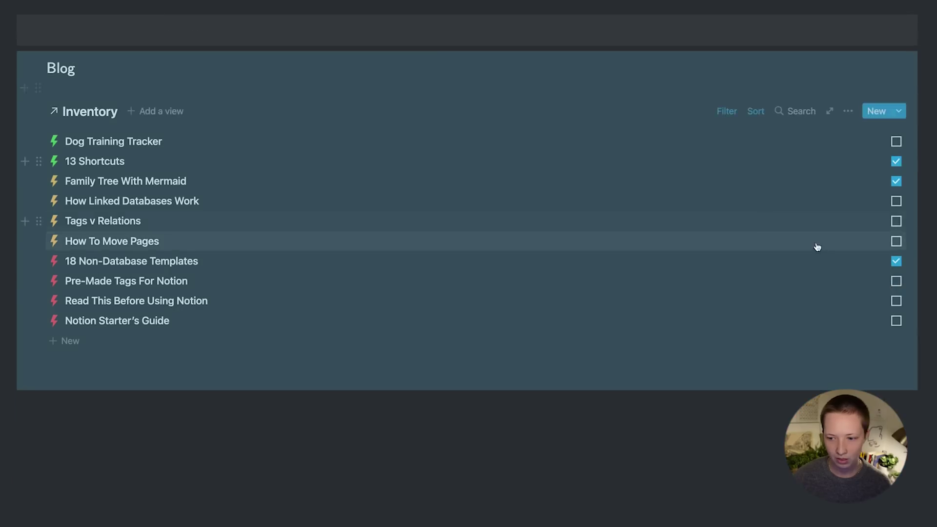
pyautogui.press('Escape')
pyautogui.scroll(2, 791, 171)
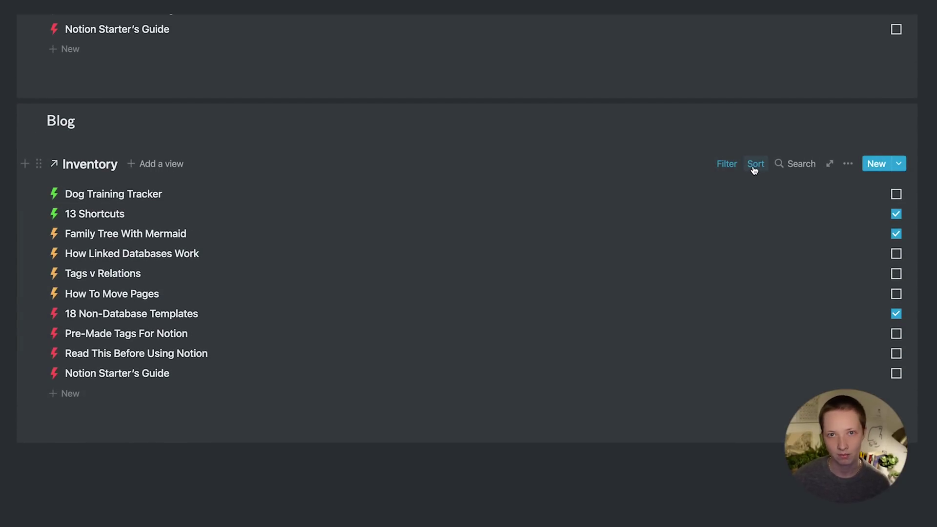
pyautogui.scroll(8, 498, 341)
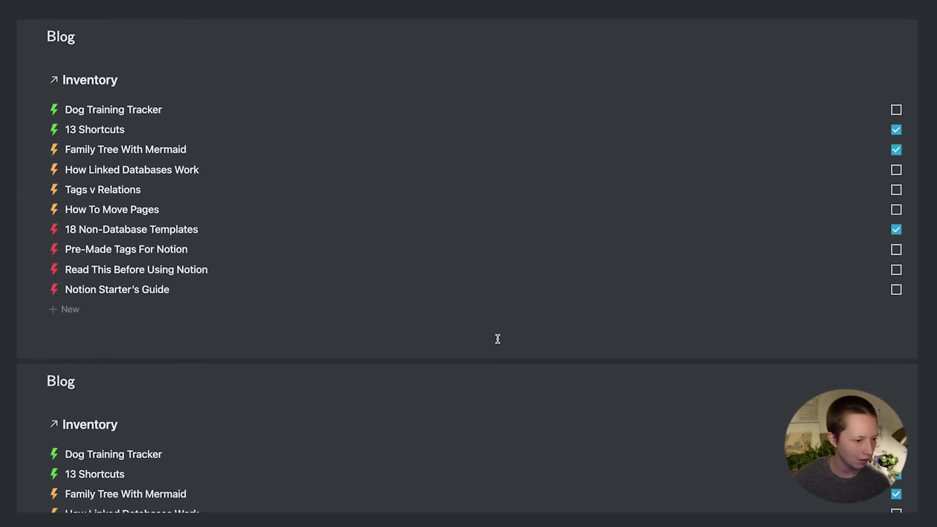
# Change the copy's heading equation from Blog to Admin and bring up its Area filter values
pyautogui.scroll(-5, 498, 339)
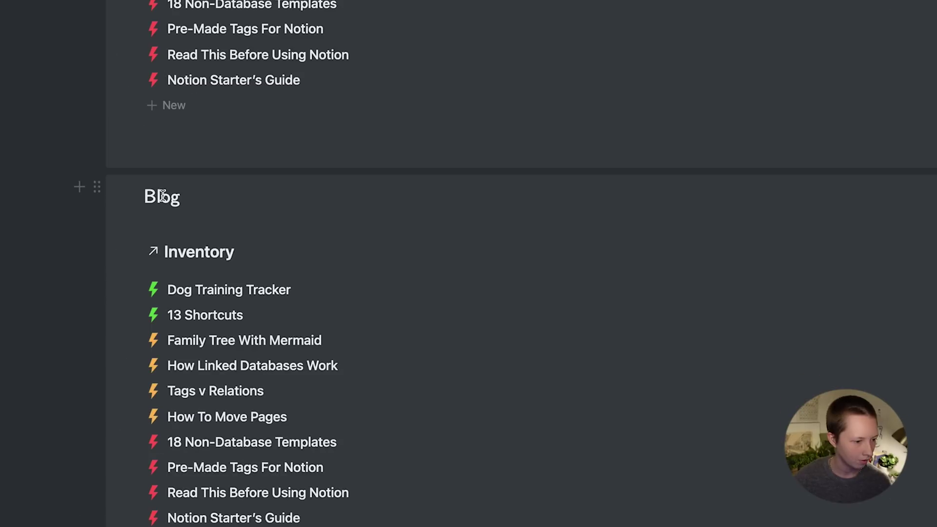
pyautogui.click(63, 217)
pyautogui.click(171, 229)
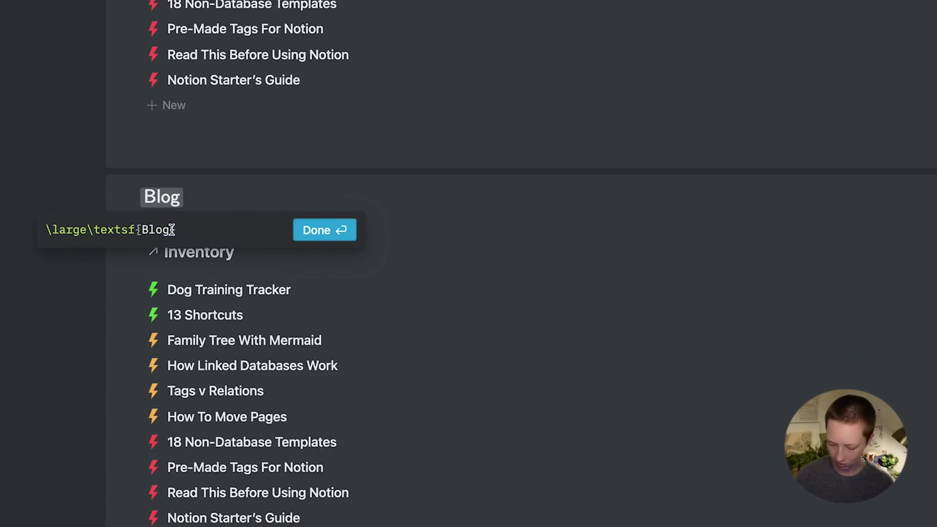
pyautogui.press('BackSpace')
pyautogui.press('BackSpace')
pyautogui.press('BackSpace')
pyautogui.press('BackSpace')
pyautogui.write('Admin')
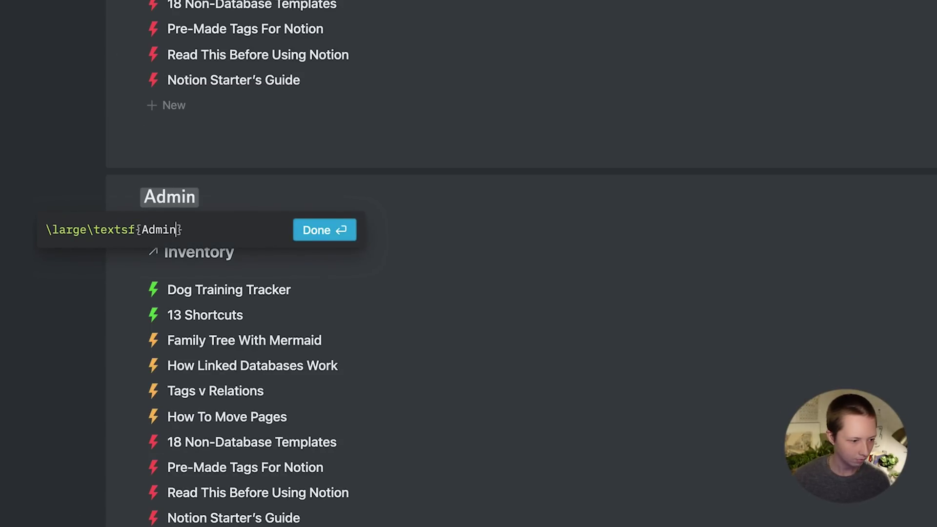
pyautogui.press('Return')
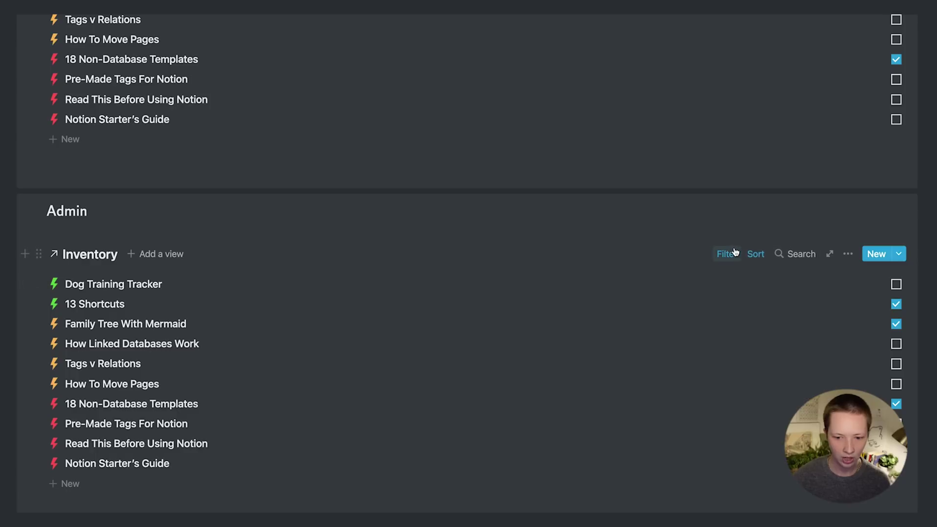
pyautogui.click(736, 254)
pyautogui.click(756, 307)
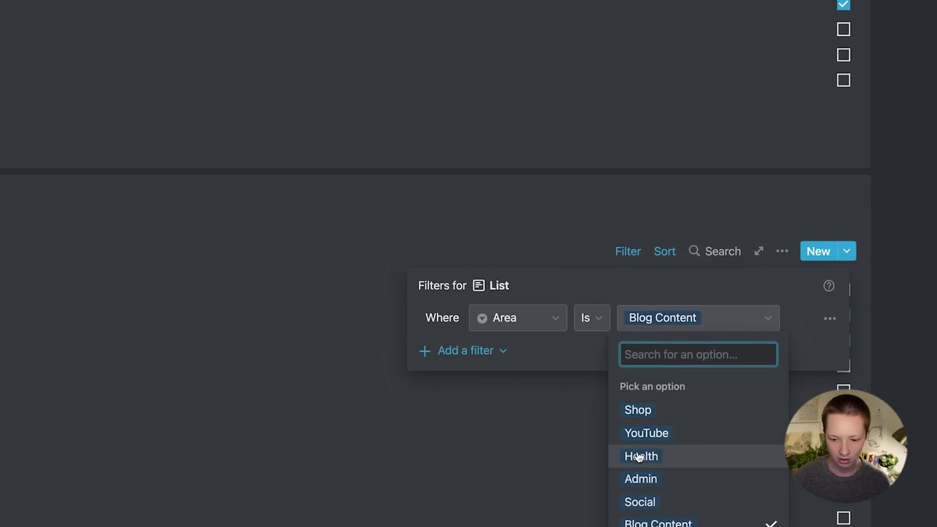
# Filter the second callout's Inventory list to the Admin area
pyautogui.click(639, 479)
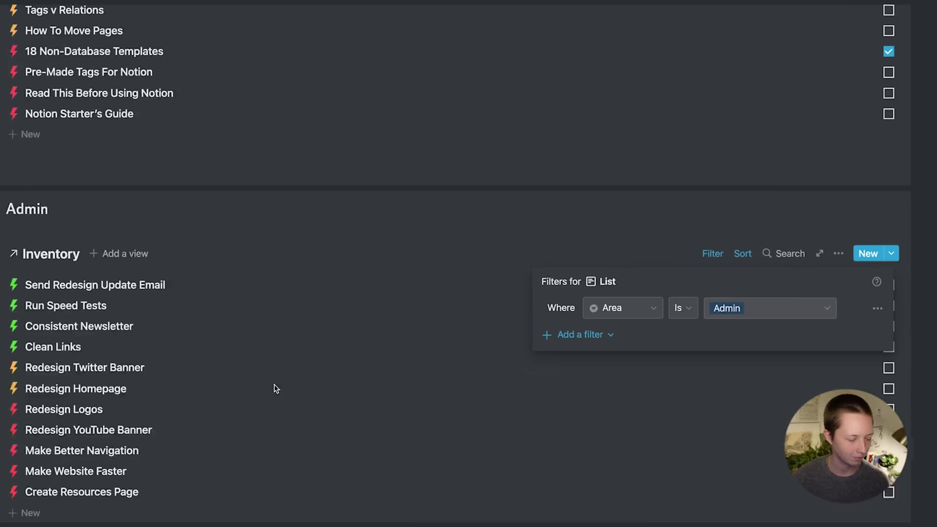
pyautogui.click(276, 389)
pyautogui.scroll(5, 275, 389)
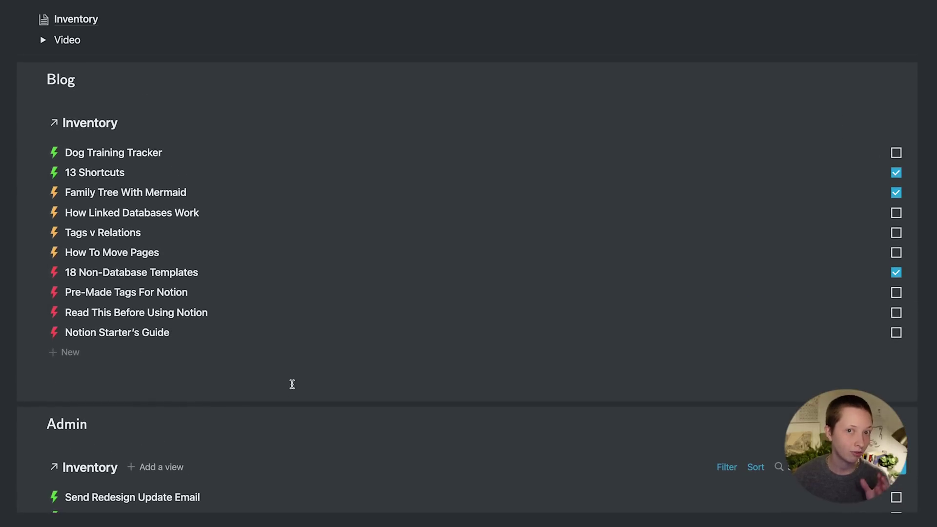
# Place the Admin callout beside the Blog callout as a second column
pyautogui.moveTo(9, 414); pyautogui.dragTo(5, 291)
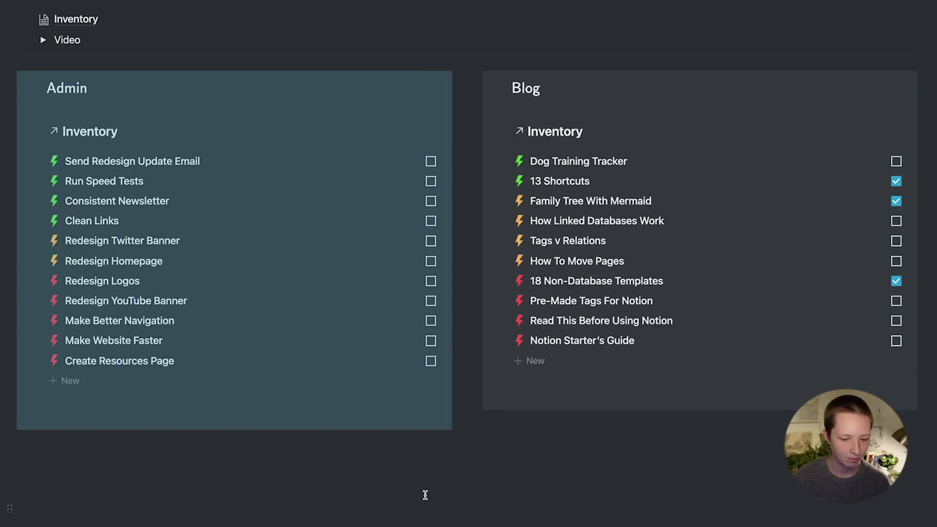
pyautogui.click(405, 486)
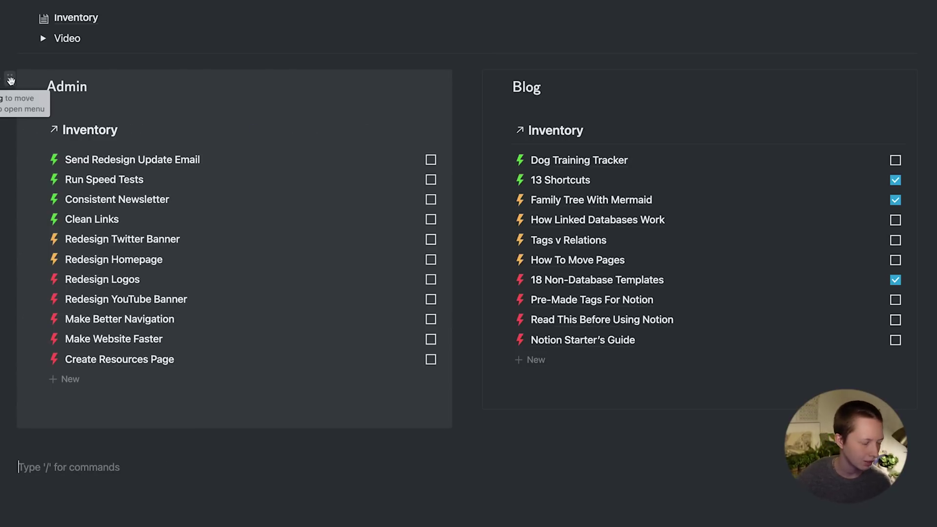
pyautogui.scroll(2, 10, 188)
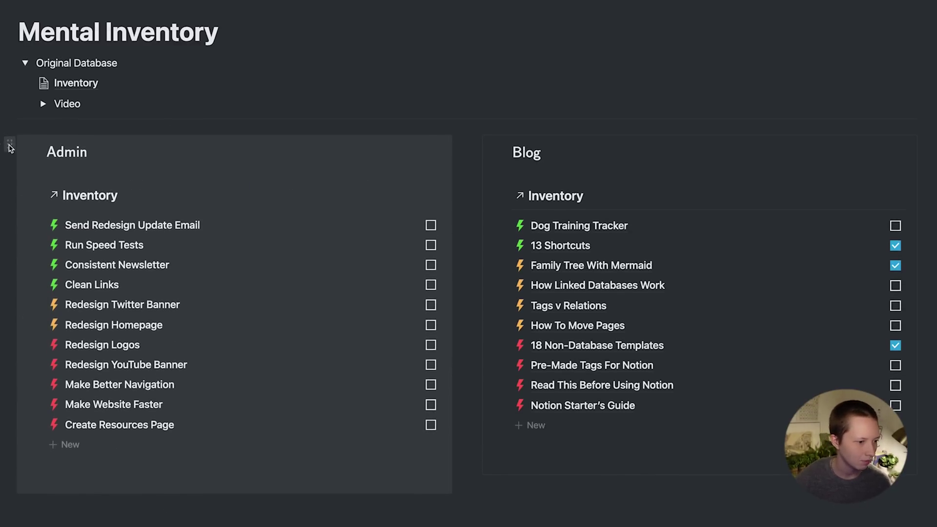
pyautogui.click(10, 145)
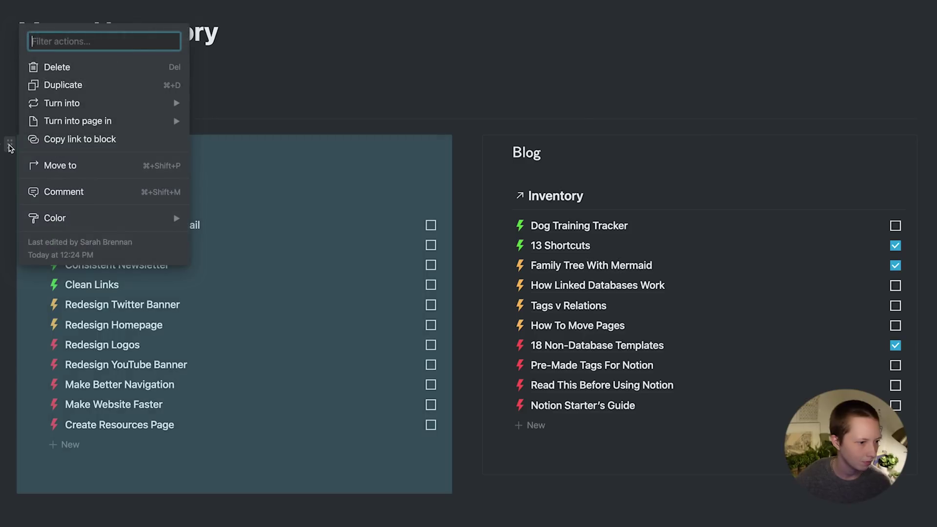
# Duplicate the Admin callout and move the copy into a new third column
pyautogui.click(81, 93)
pyautogui.scroll(-5, 316, 303)
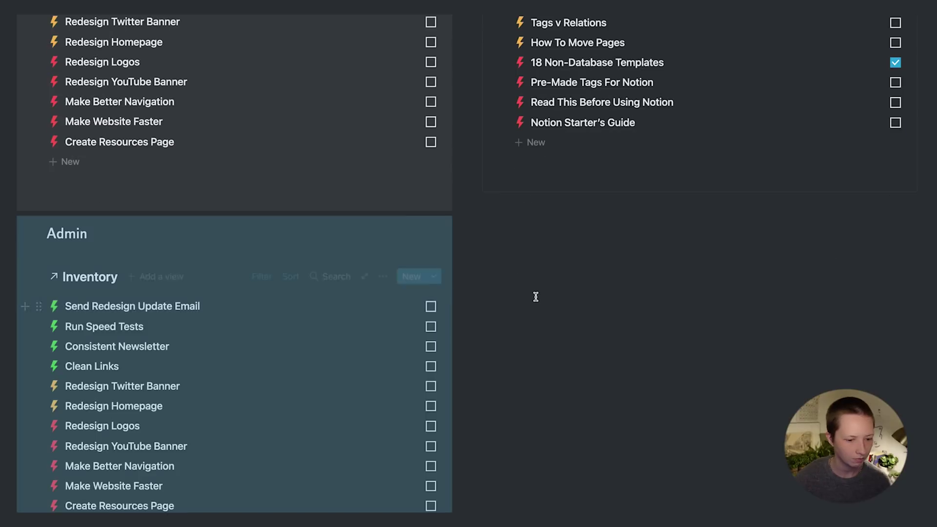
pyautogui.click(536, 296)
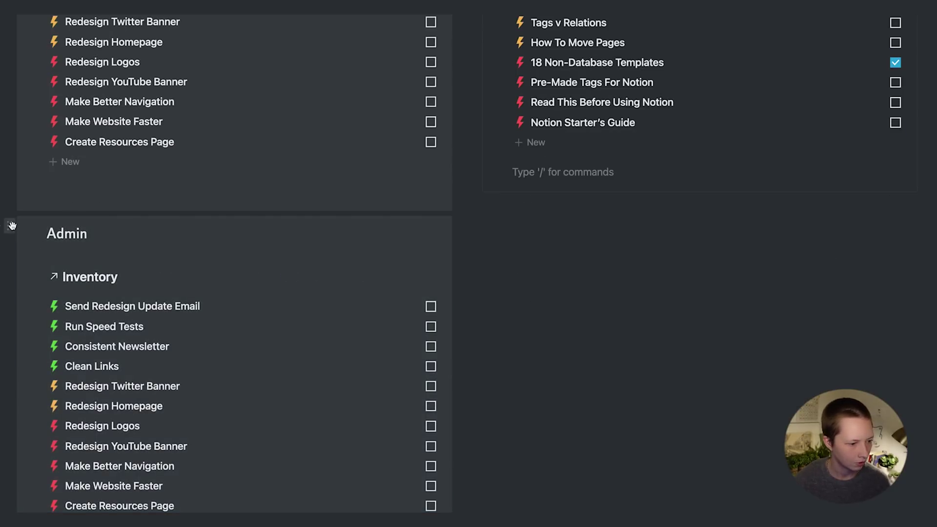
pyautogui.moveTo(11, 225); pyautogui.dragTo(927, 100)
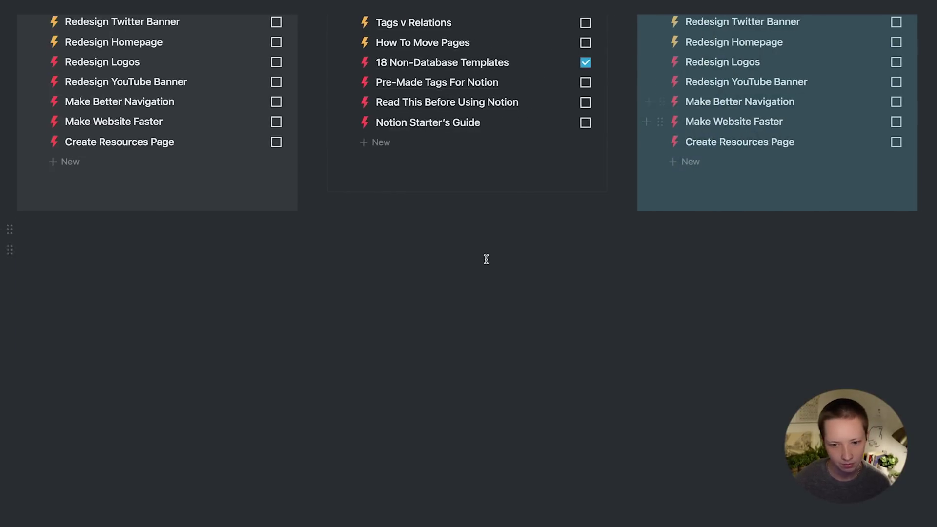
pyautogui.scroll(4, 486, 259)
# Set the copy's Area filter value to YouTube
pyautogui.click(816, 118)
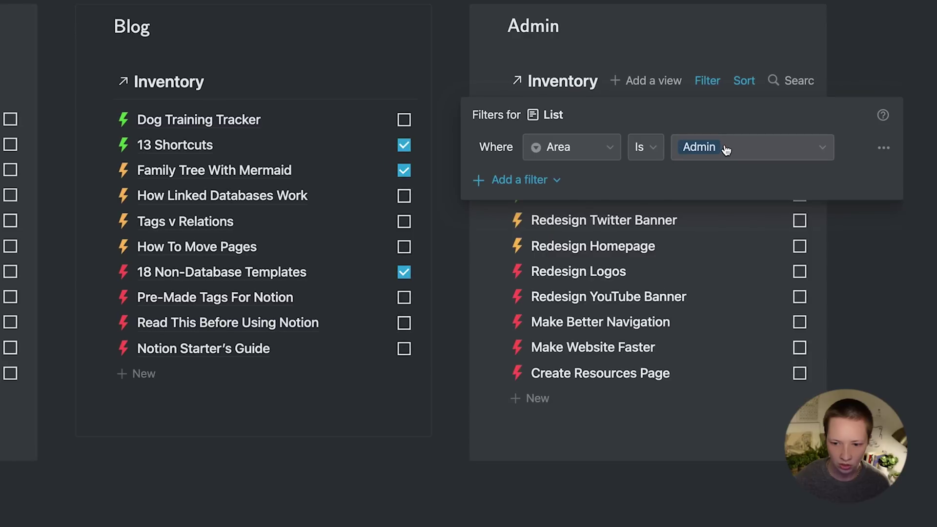
pyautogui.click(726, 148)
pyautogui.click(742, 266)
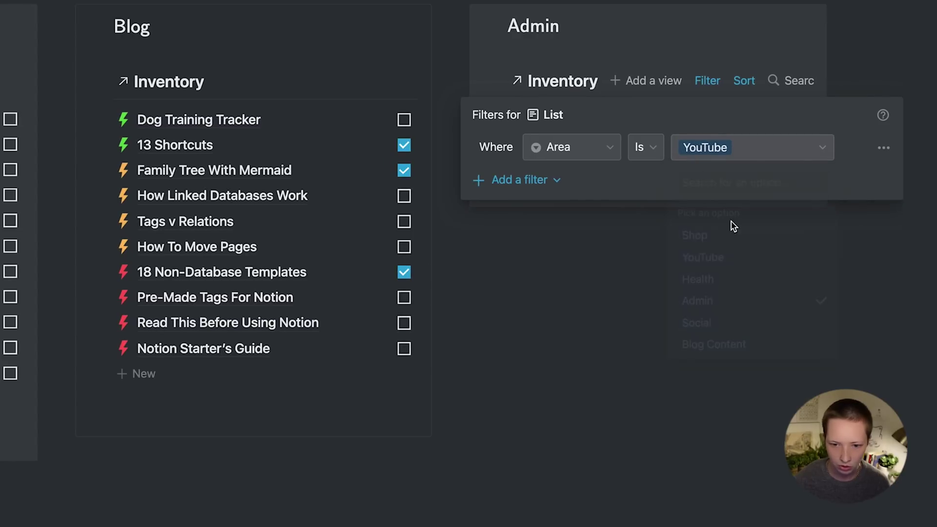
pyautogui.click(541, 22)
# Rename the copy's heading equation from Admin to YouTube
pyautogui.click(541, 27)
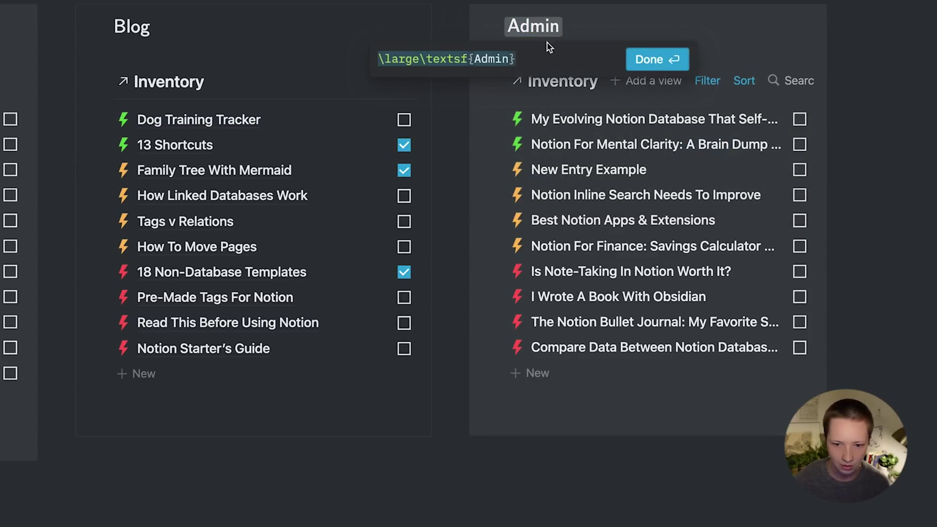
pyautogui.click(510, 59)
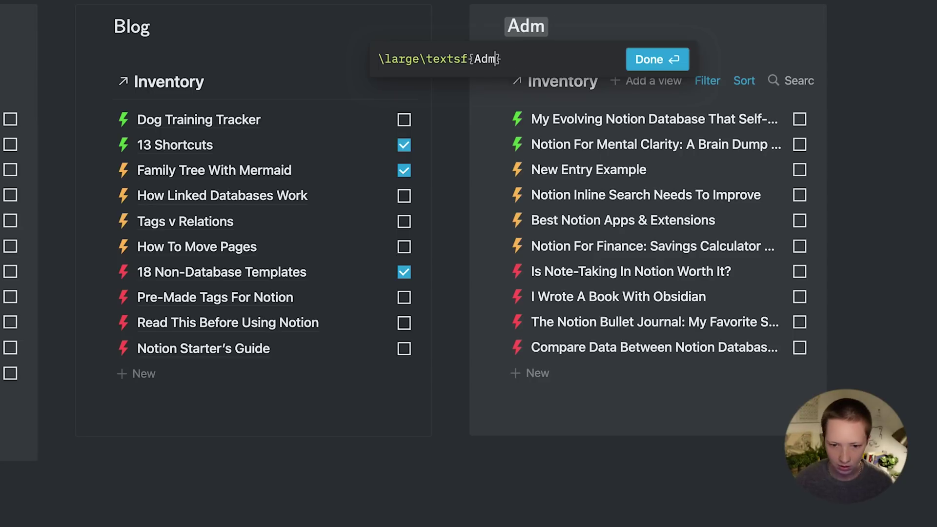
pyautogui.press('BackSpace')
pyautogui.press('BackSpace')
pyautogui.press('BackSpace')
pyautogui.write('YouTube')
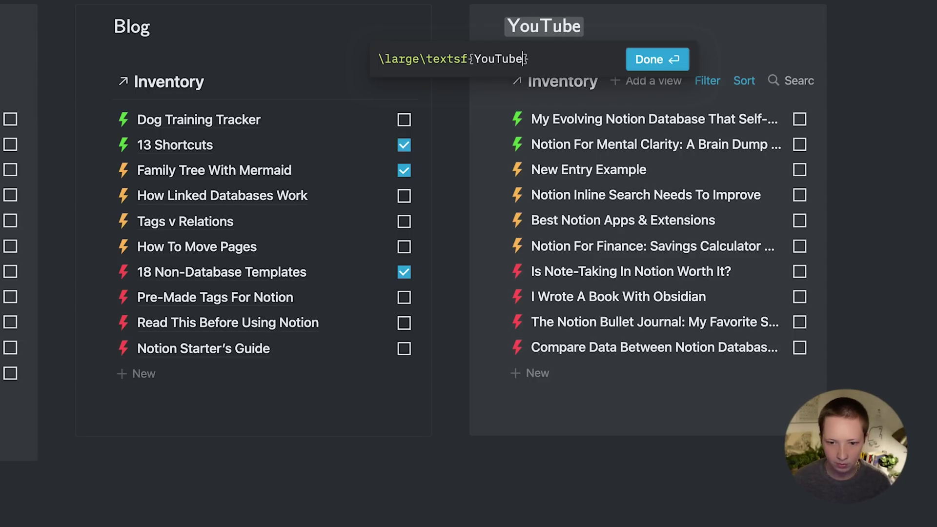
pyautogui.press('Return')
# Duplicate the Blog callout and move the copy under the Admin callout
pyautogui.click(318, 222)
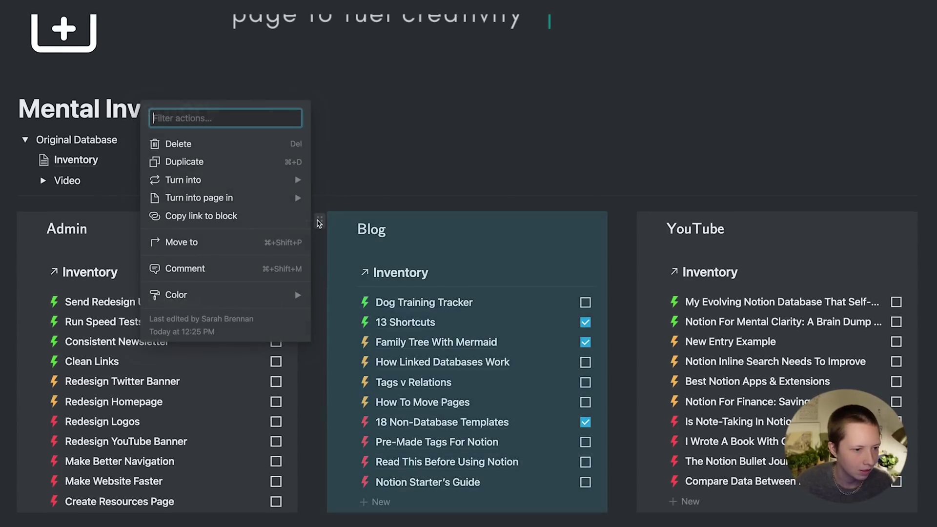
pyautogui.click(222, 161)
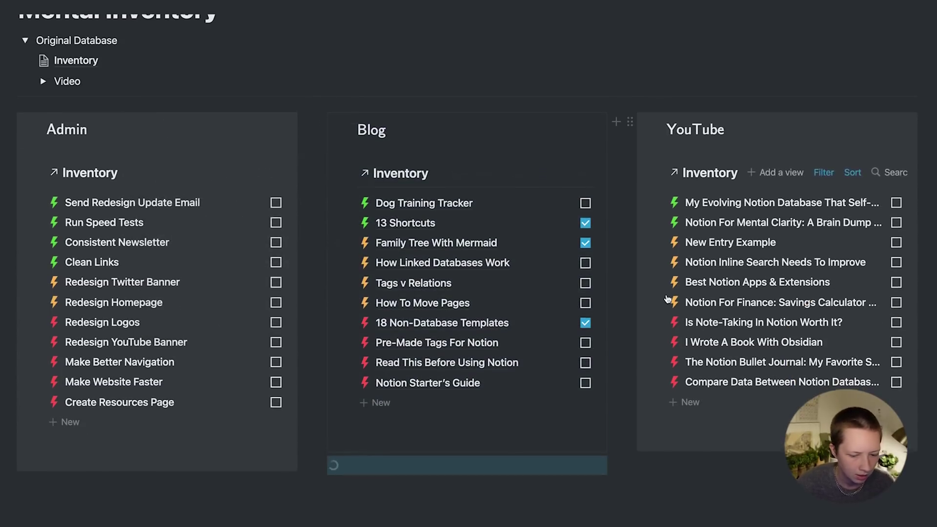
pyautogui.scroll(-6, 667, 299)
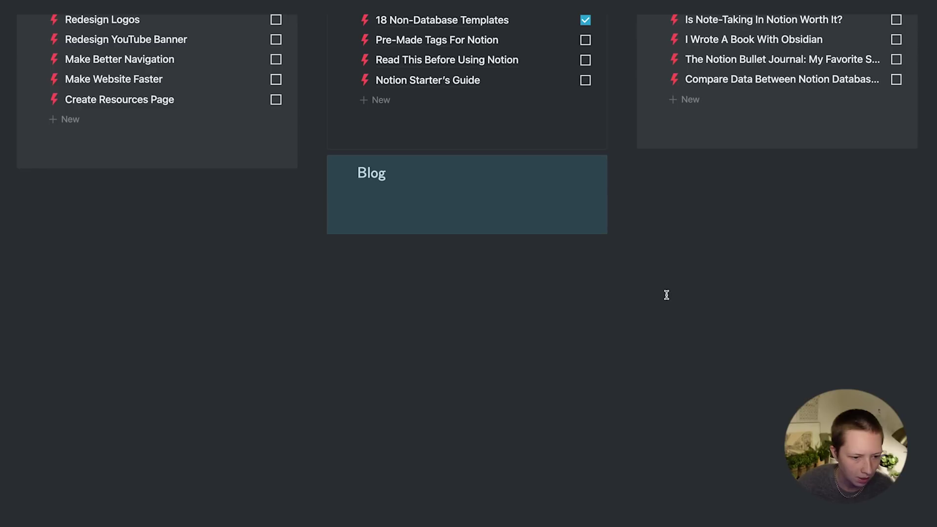
pyautogui.scroll(-1, 585, 219)
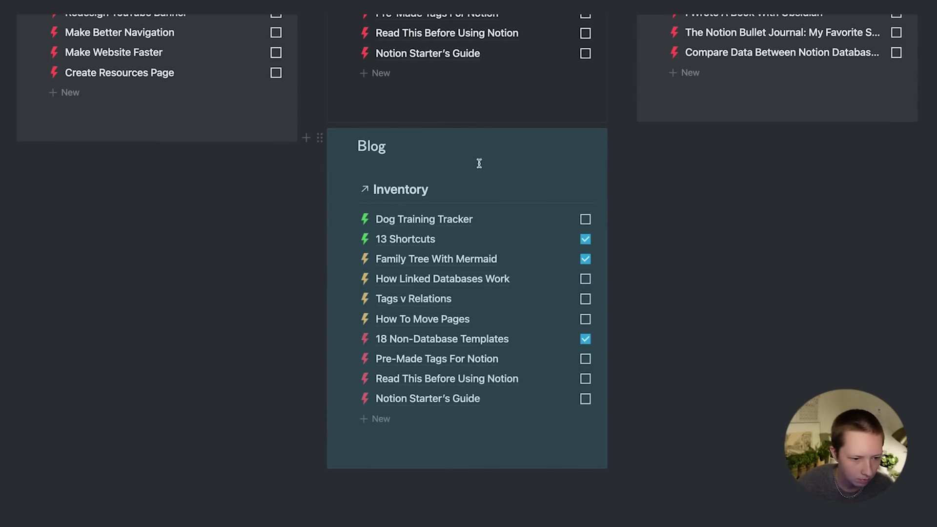
pyautogui.moveTo(309, 138); pyautogui.dragTo(245, 153)
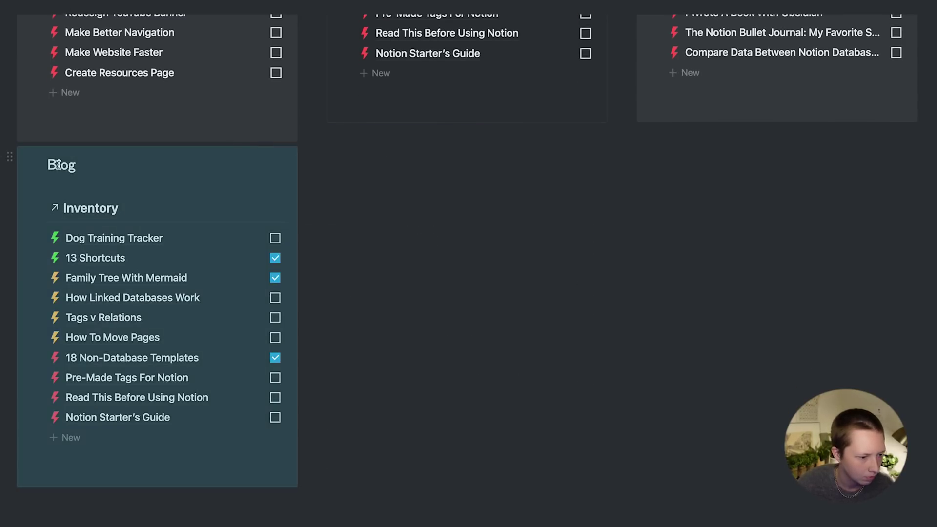
# Set the copy's Area filter value to Social
pyautogui.click(205, 207)
pyautogui.click(293, 262)
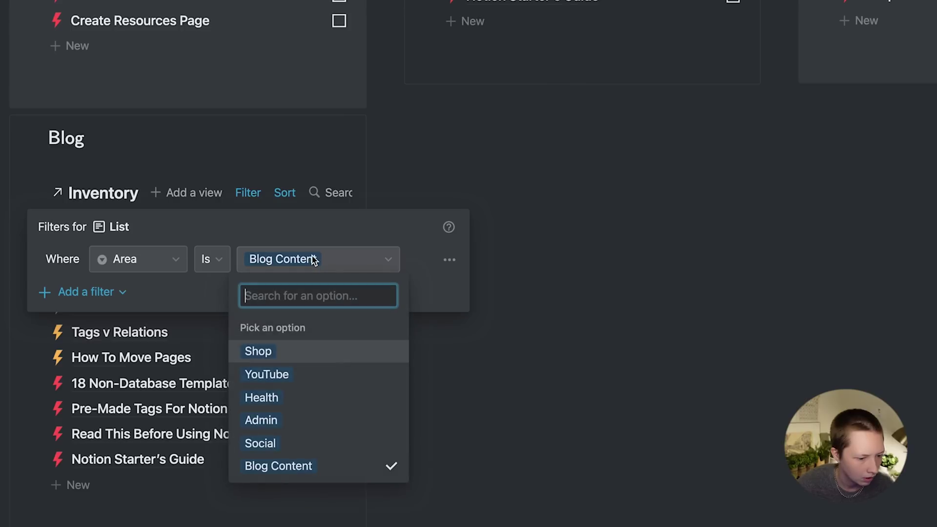
pyautogui.click(267, 443)
# Rename the copy's heading equation from Blog to Social
pyautogui.click(78, 147)
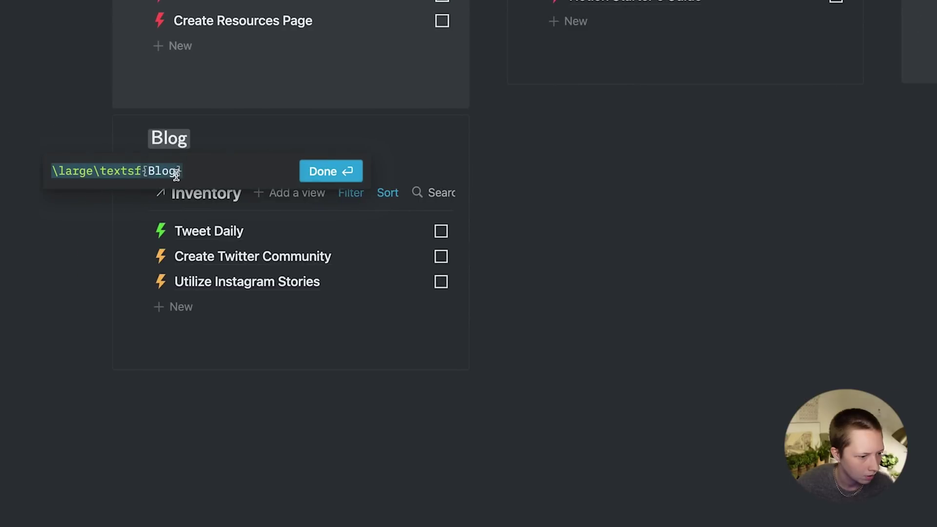
pyautogui.click(175, 172)
pyautogui.press('BackSpace')
pyautogui.press('BackSpace')
pyautogui.press('BackSpace')
pyautogui.press('BackSpace')
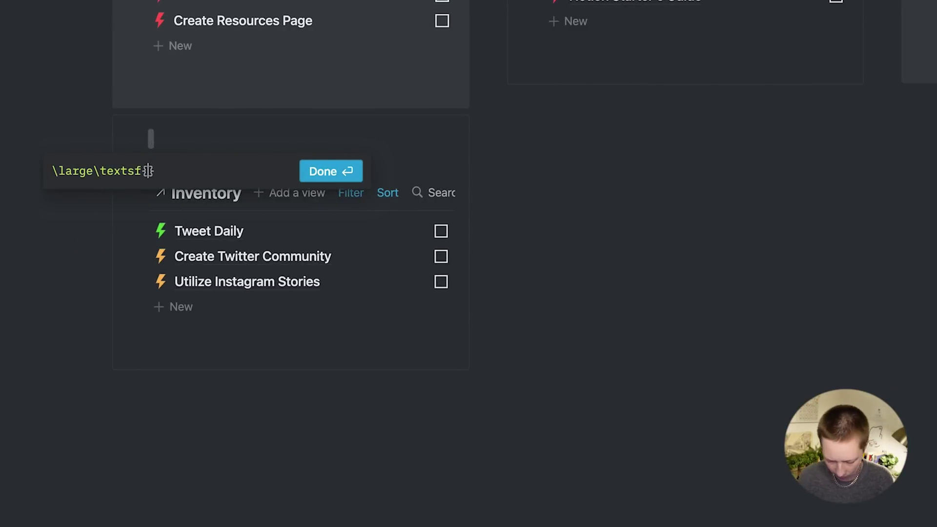
pyautogui.write('Social')
pyautogui.press('Return')
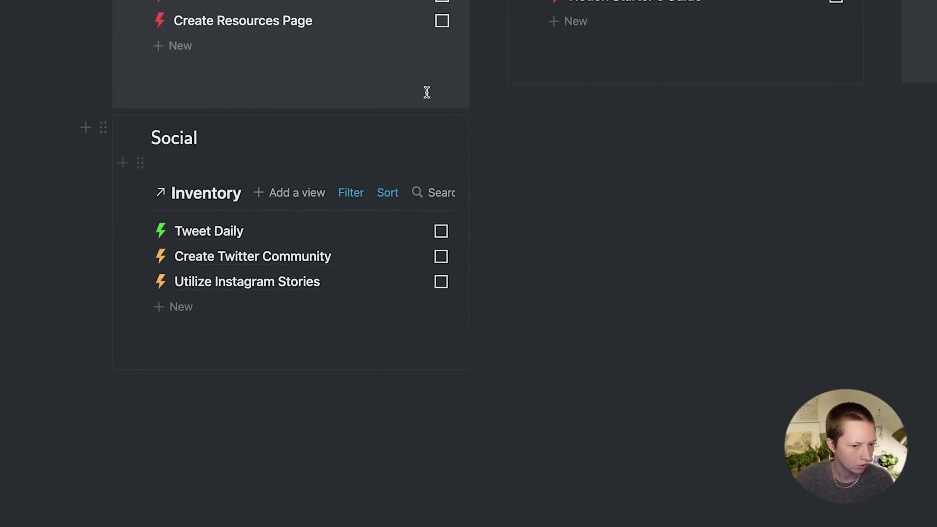
pyautogui.scroll(5, 749, 138)
pyautogui.click(658, 167)
# Duplicate the YouTube callout and move the copy below the Blog callout
pyautogui.click(522, 77)
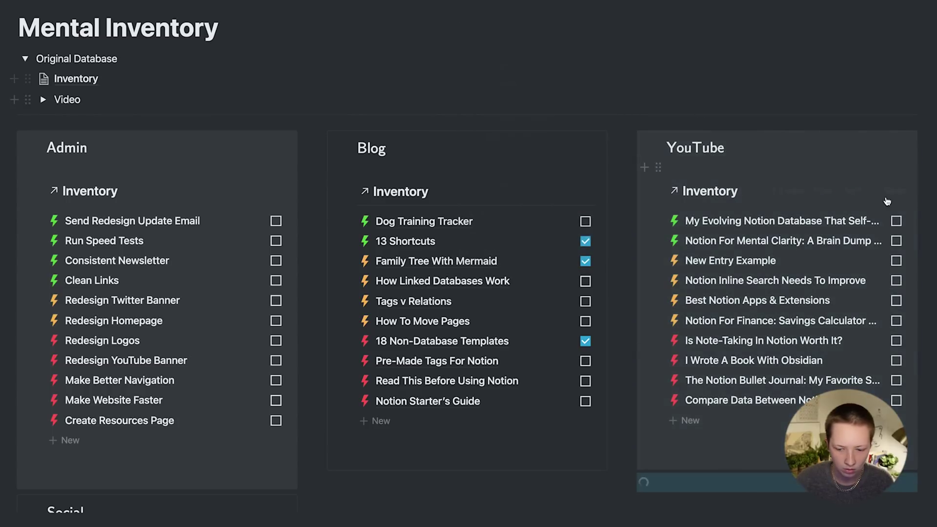
pyautogui.scroll(-5, 888, 202)
pyautogui.moveTo(632, 226); pyautogui.dragTo(440, 222)
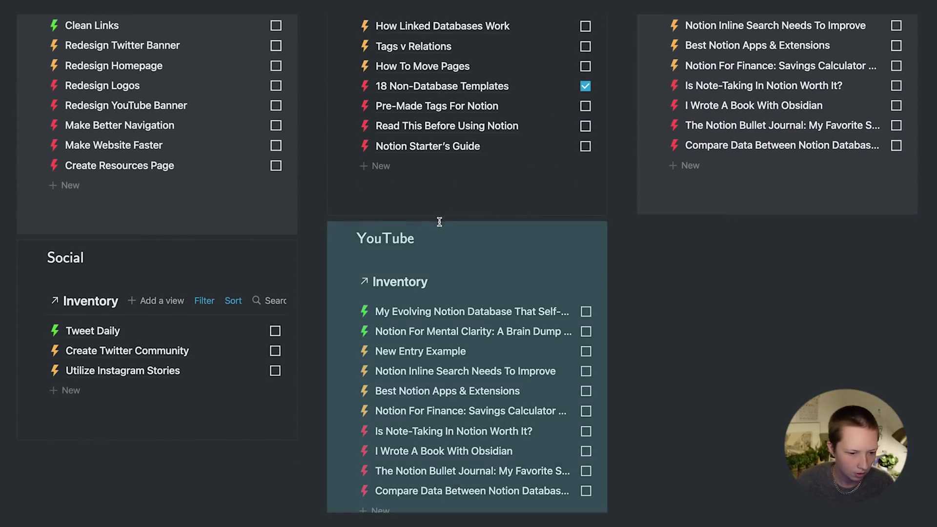
# Rename the copy's heading equation from YouTube to Health
pyautogui.click(382, 229)
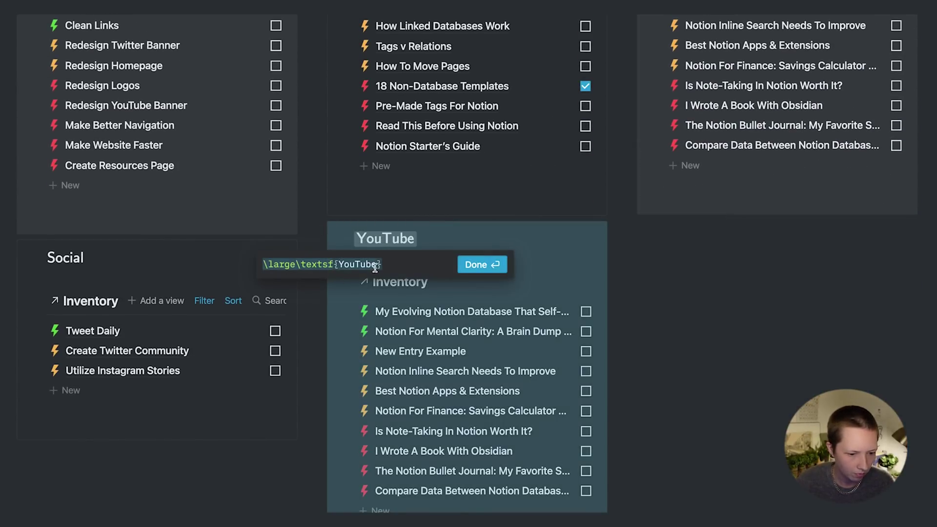
pyautogui.press('BackSpace')
pyautogui.press('BackSpace')
pyautogui.press('BackSpace')
pyautogui.press('BackSpace')
pyautogui.press('BackSpace')
pyautogui.press('BackSpace')
pyautogui.press('BackSpace')
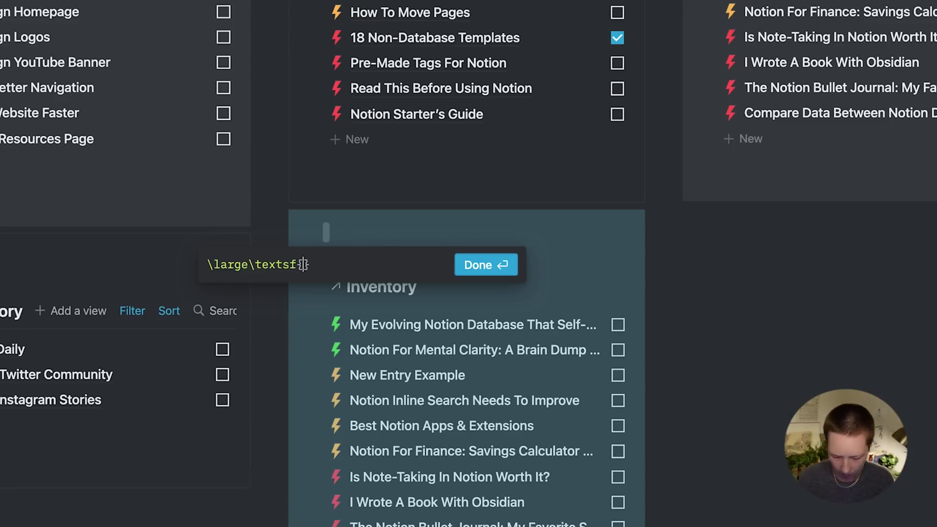
pyautogui.write('Healt')
pyautogui.write('h')
pyautogui.press('Return')
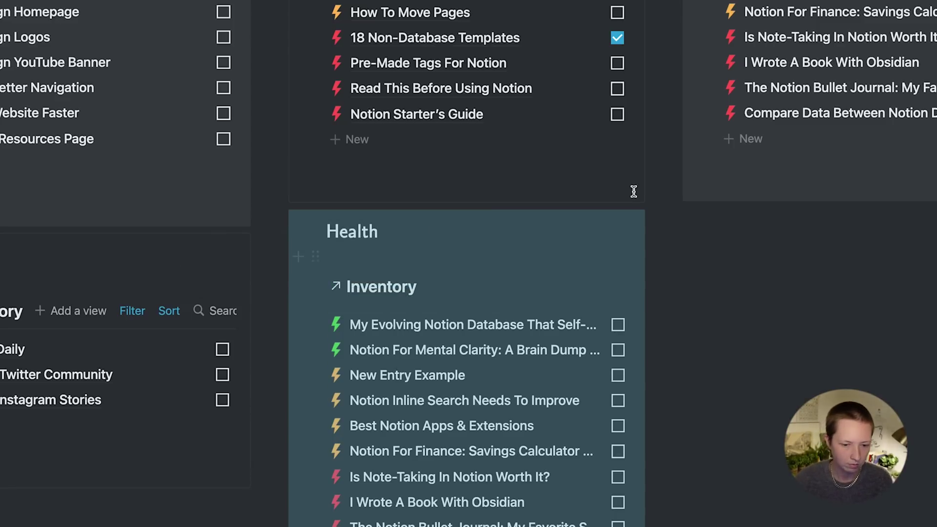
# Set the Health list's Area filter value to Health
pyautogui.click(562, 286)
pyautogui.click(540, 288)
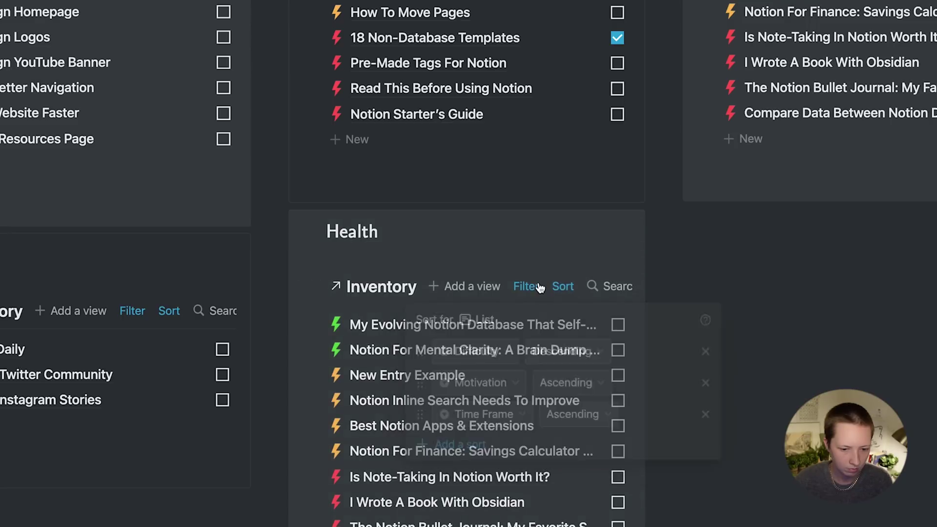
pyautogui.click(582, 363)
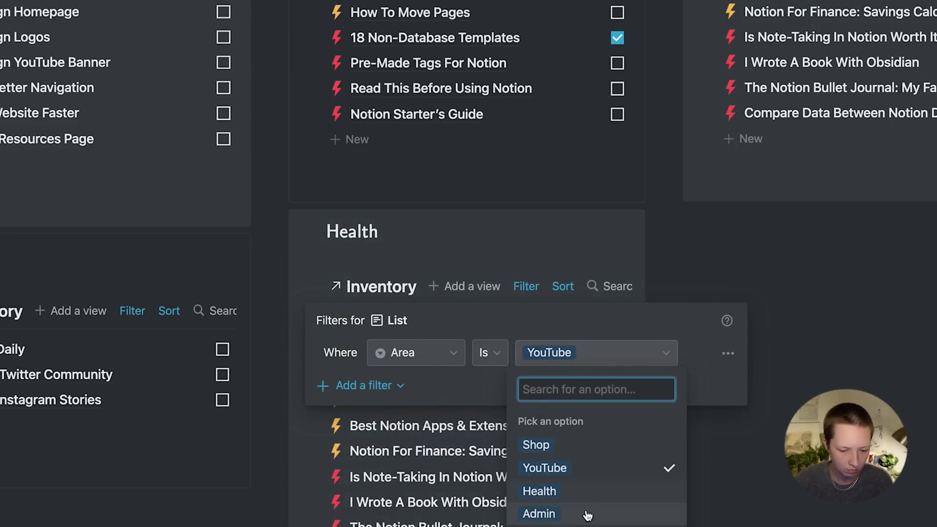
pyautogui.click(571, 492)
pyautogui.click(785, 459)
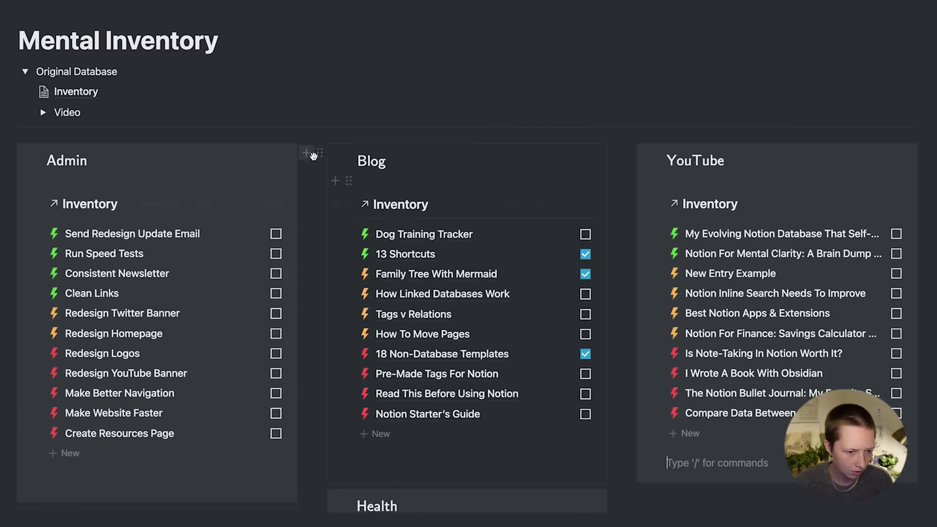
# Duplicate the Blog callout and move the copy into the right column below YouTube
pyautogui.click(318, 152)
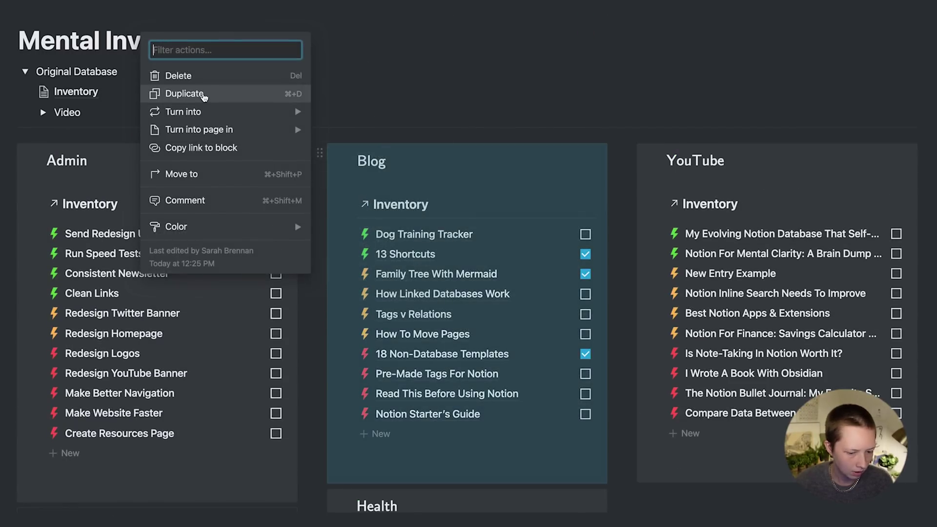
pyautogui.click(185, 94)
pyautogui.scroll(-5, 756, 459)
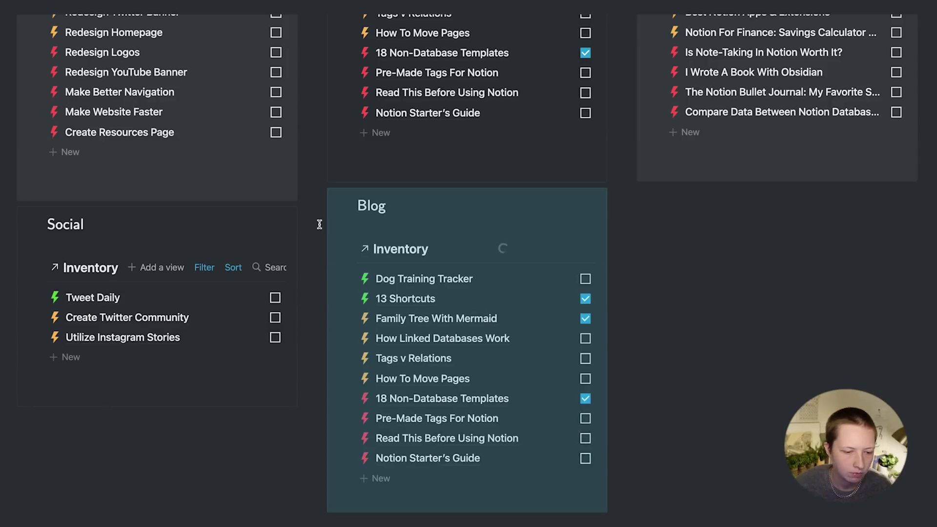
pyautogui.moveTo(320, 197); pyautogui.dragTo(732, 182)
# Change the copy's Area filter value from Blog Content to Shop
pyautogui.click(830, 248)
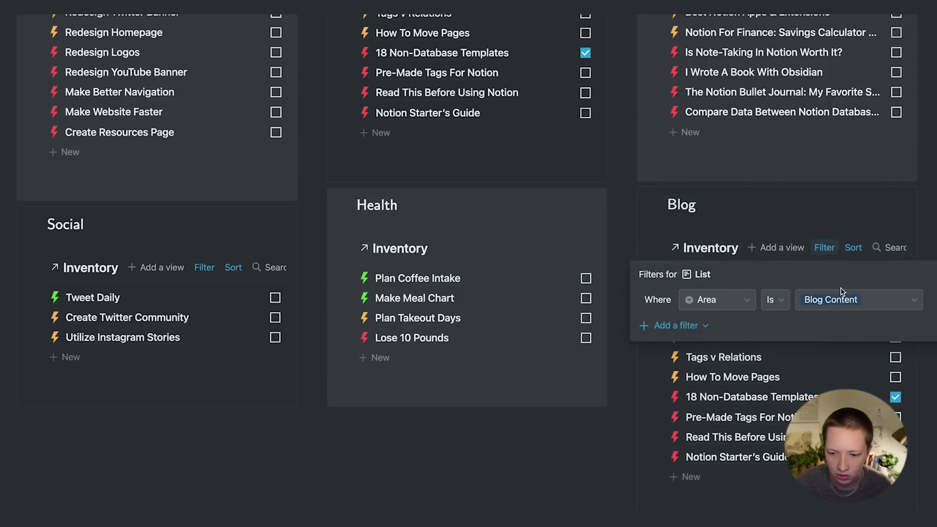
pyautogui.click(676, 324)
pyautogui.click(715, 322)
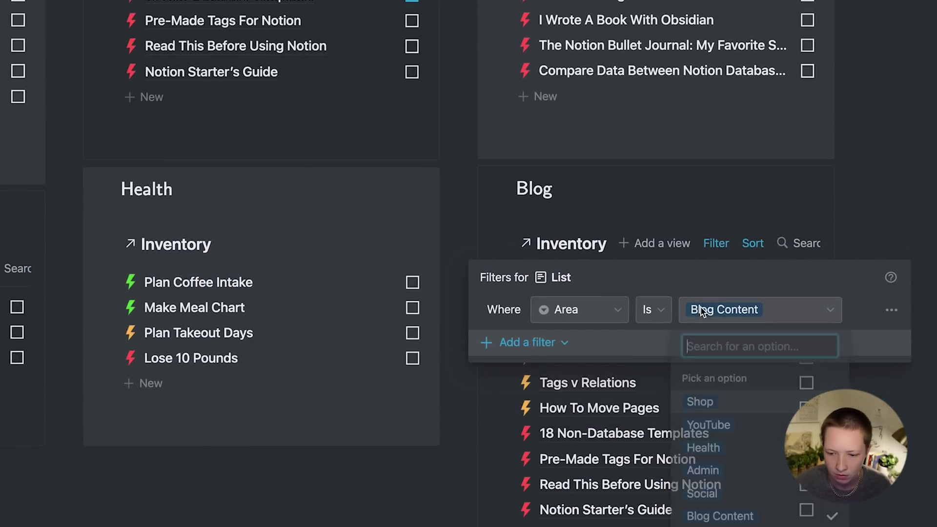
pyautogui.click(766, 414)
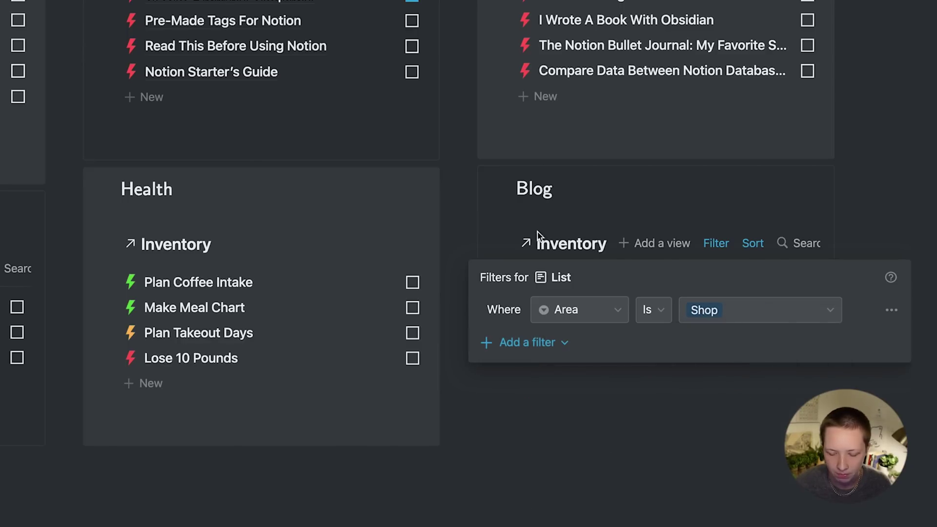
pyautogui.click(523, 219)
# Rename the copy's title equation from Blog to Shop and recheck its filter
pyautogui.click(537, 192)
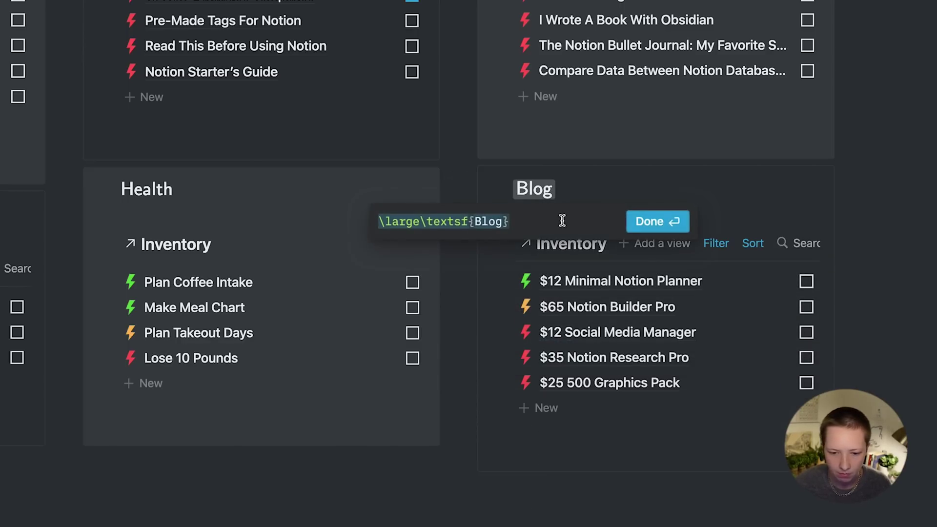
pyautogui.click(504, 220)
pyautogui.press('BackSpace')
pyautogui.press('BackSpace')
pyautogui.press('BackSpace')
pyautogui.press('BackSpace')
pyautogui.write('Sh')
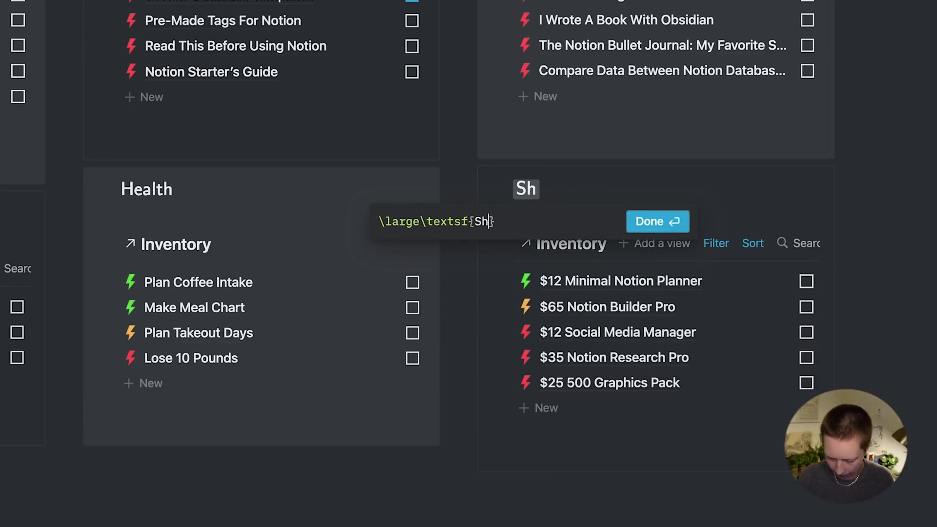
pyautogui.write('op')
pyautogui.press('Return')
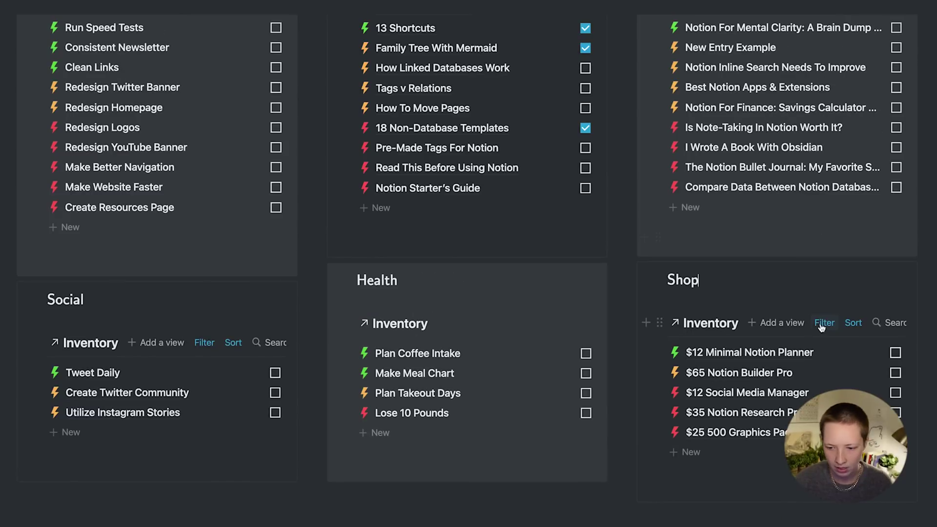
pyautogui.click(823, 323)
pyautogui.click(675, 269)
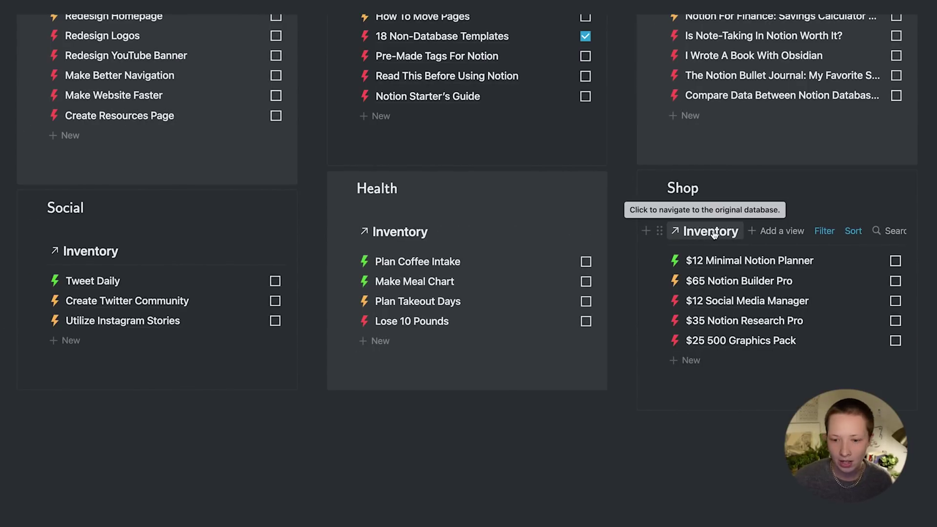
# Open the original Inventory database from the Shop list's title and scroll through its entries
pyautogui.click(713, 233)
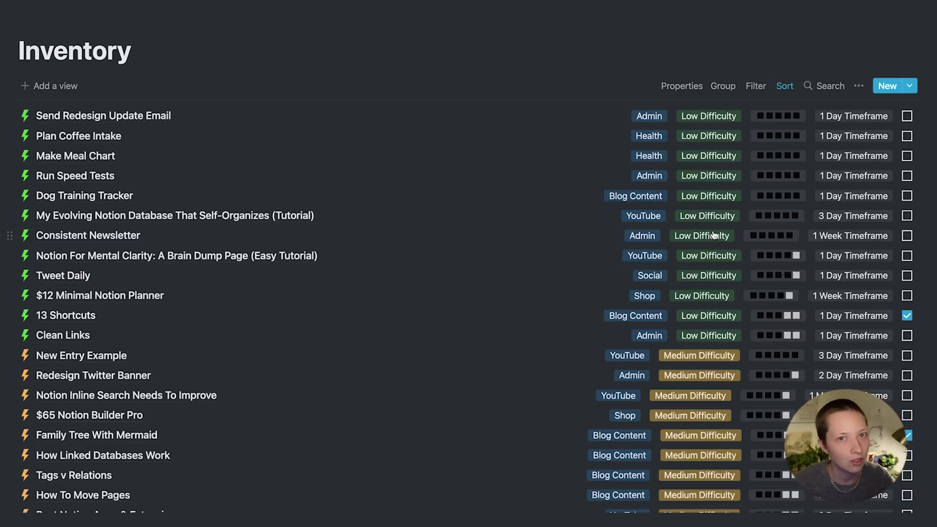
pyautogui.scroll(-5, 362, 303)
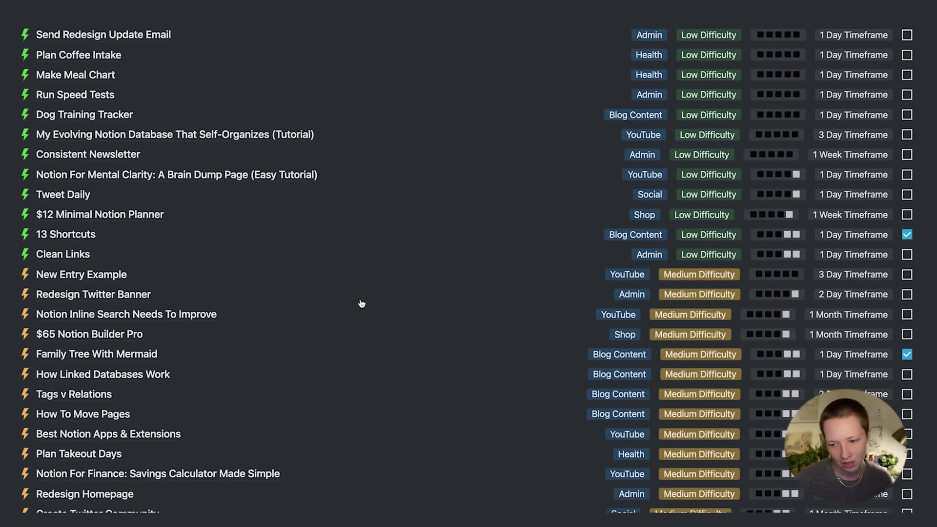
# Add a new Board view to the Inventory database
pyautogui.scroll(5, 362, 304)
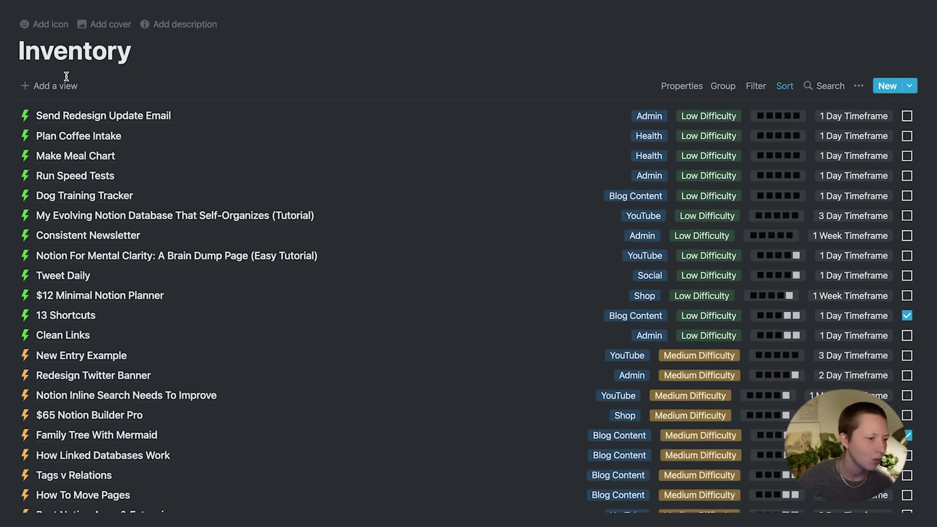
pyautogui.click(58, 85)
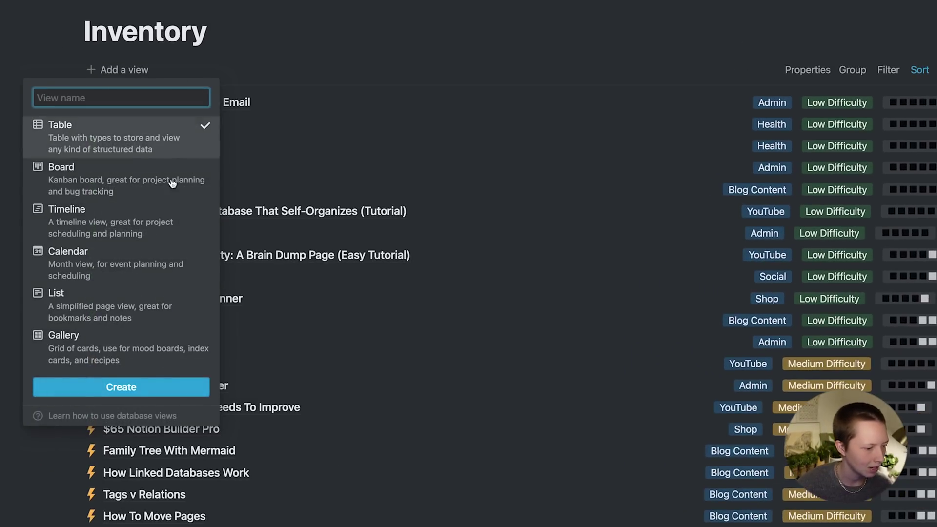
pyautogui.click(109, 197)
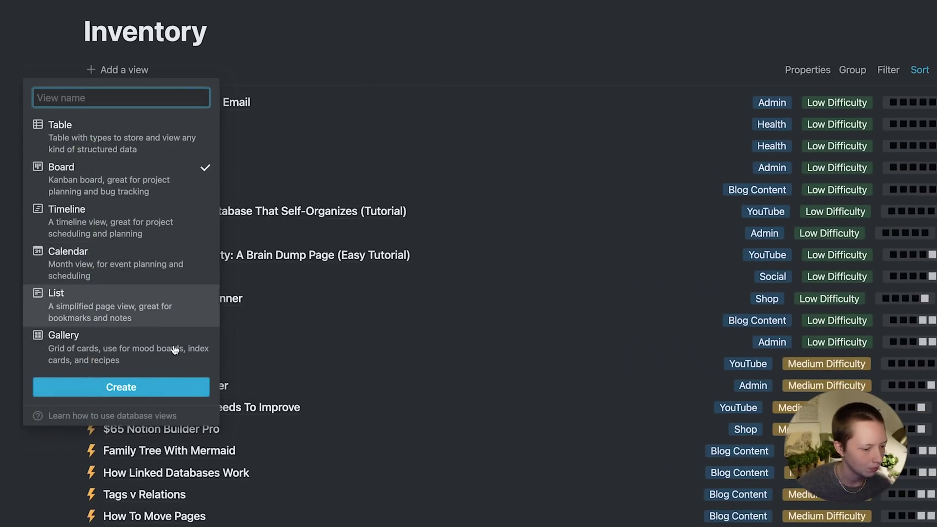
pyautogui.click(154, 392)
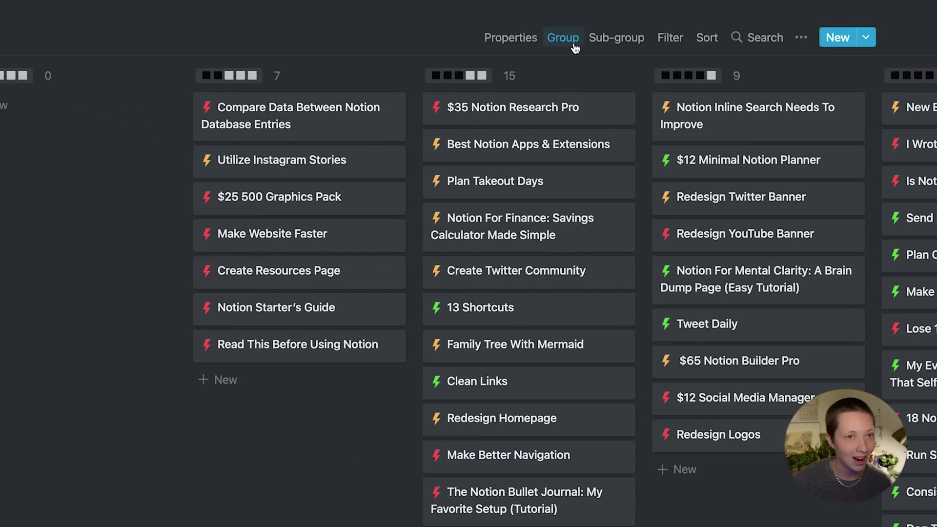
# Group the board by Area, hiding empty groups and colouring the columns
pyautogui.click(574, 44)
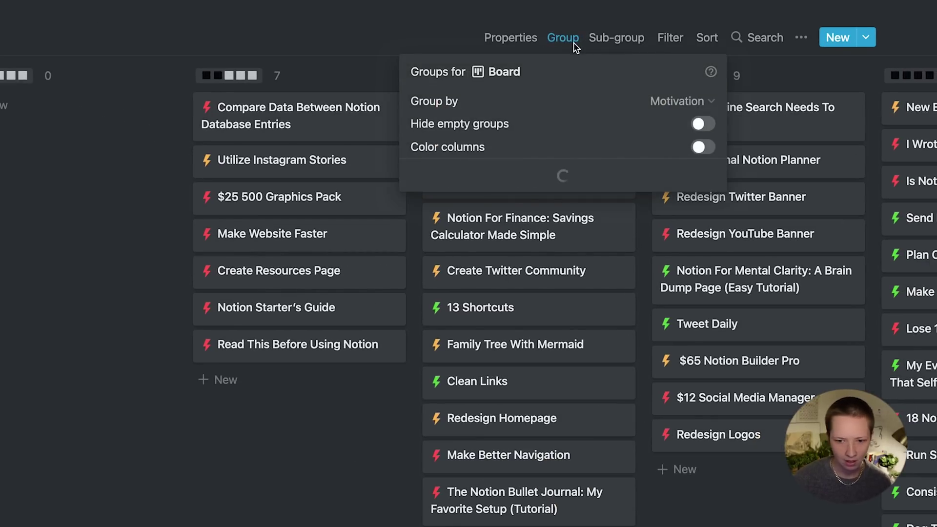
pyautogui.click(690, 103)
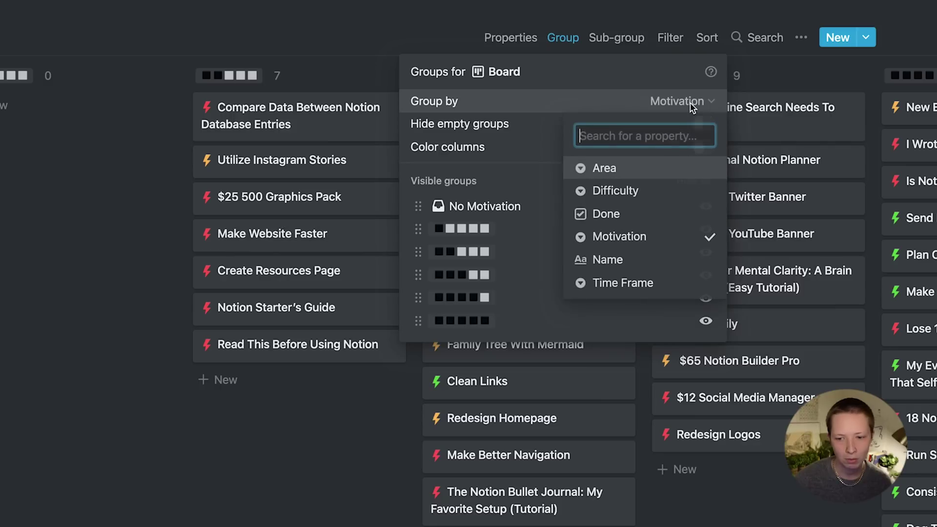
pyautogui.click(643, 177)
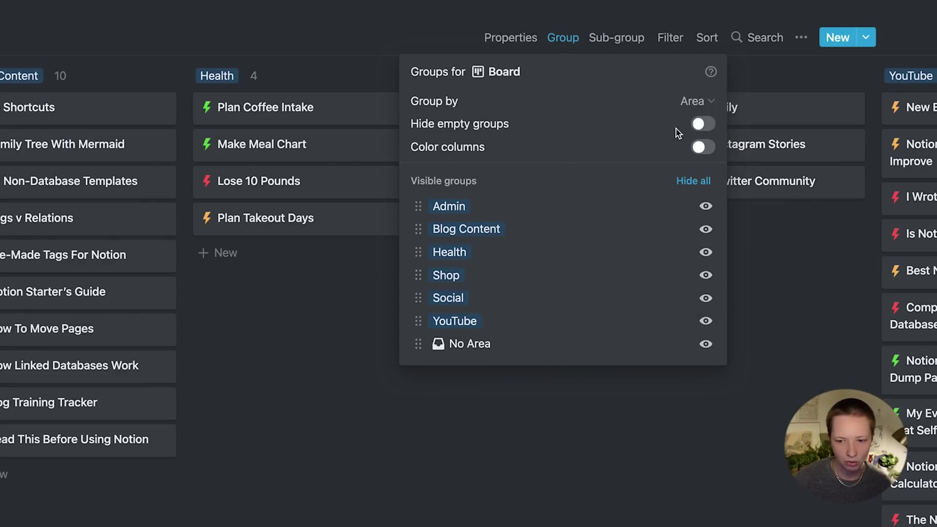
pyautogui.click(706, 125)
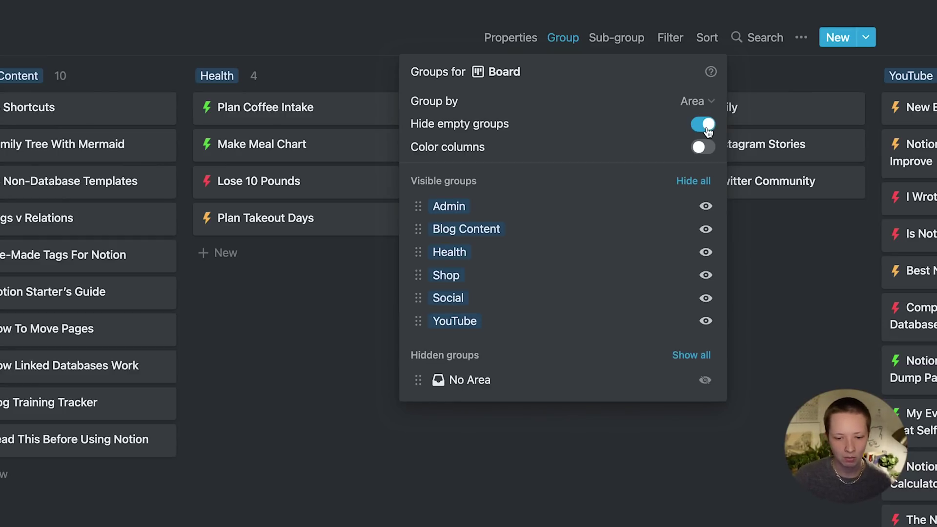
pyautogui.click(696, 155)
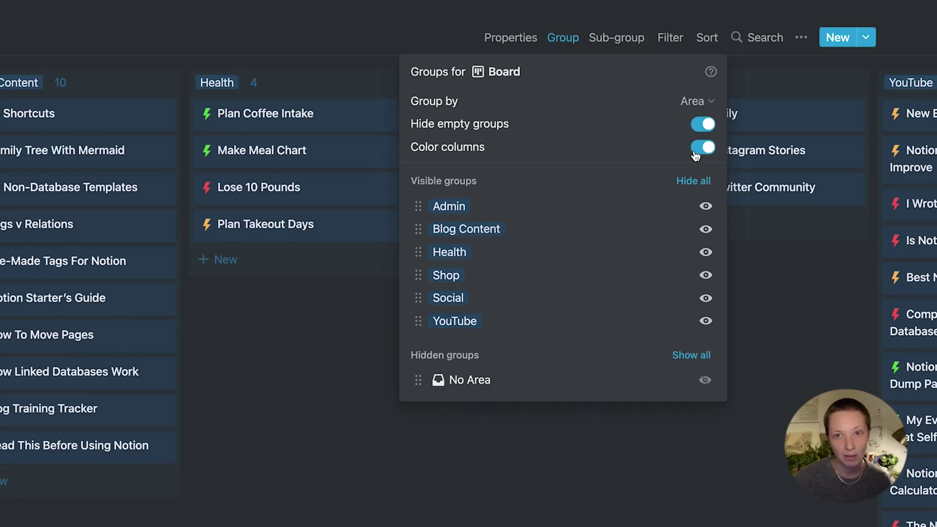
pyautogui.click(246, 93)
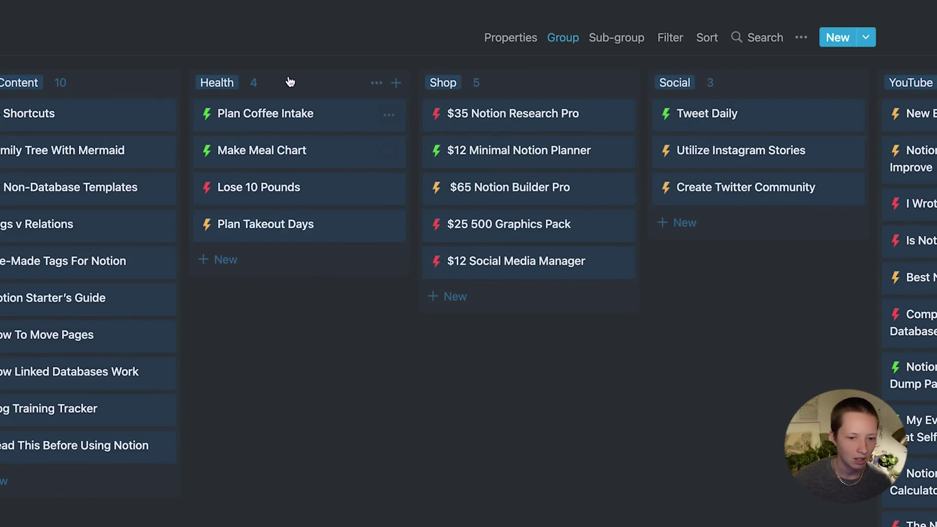
# Change the Health group's colour to blue
pyautogui.moveTo(374, 90)
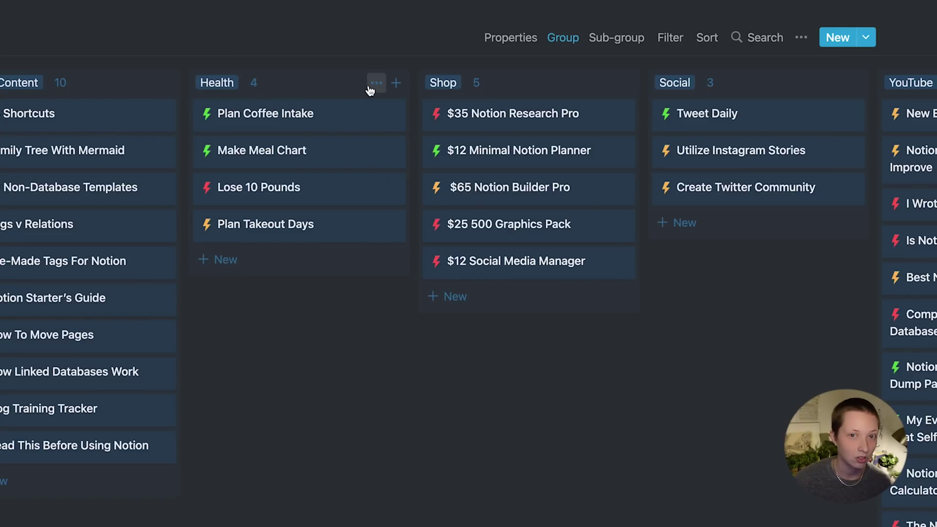
pyautogui.click(375, 84)
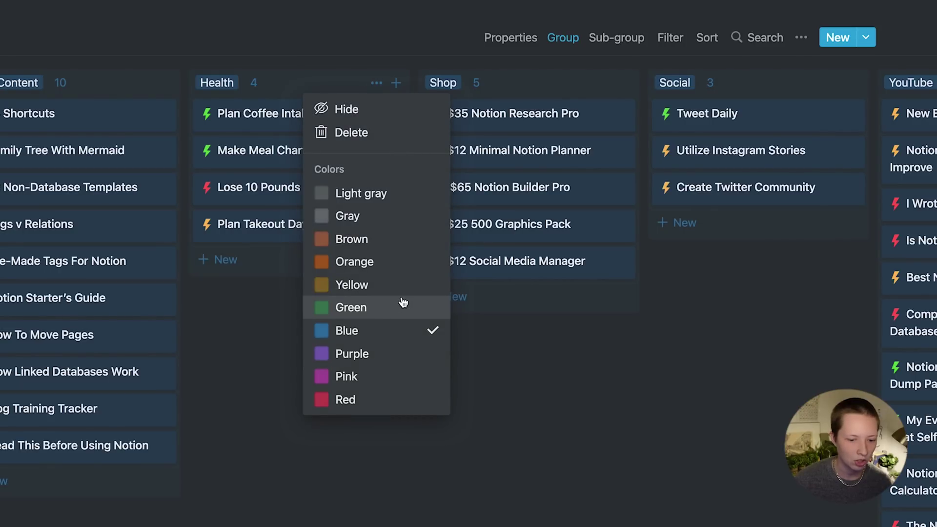
pyautogui.click(399, 335)
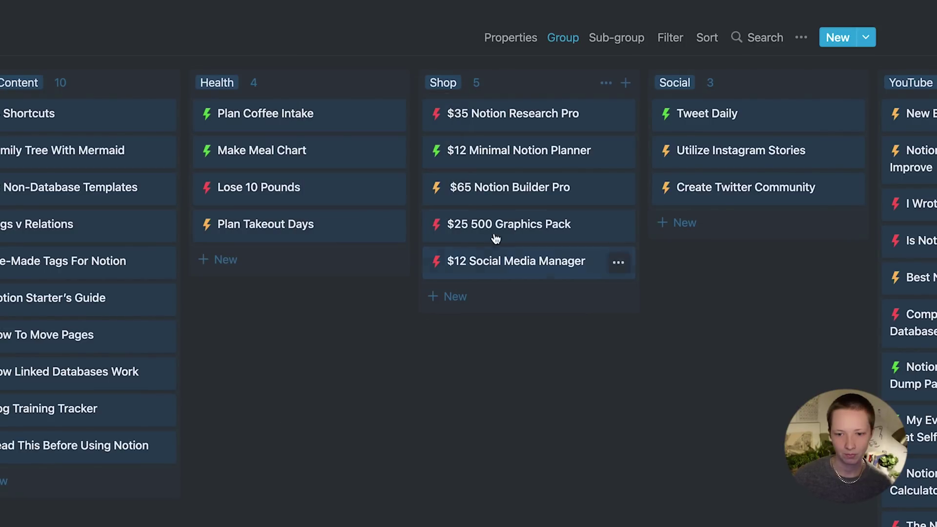
# Sub-group the board by Done, with the unchecked sub-group placed first
pyautogui.click(614, 47)
pyautogui.click(763, 113)
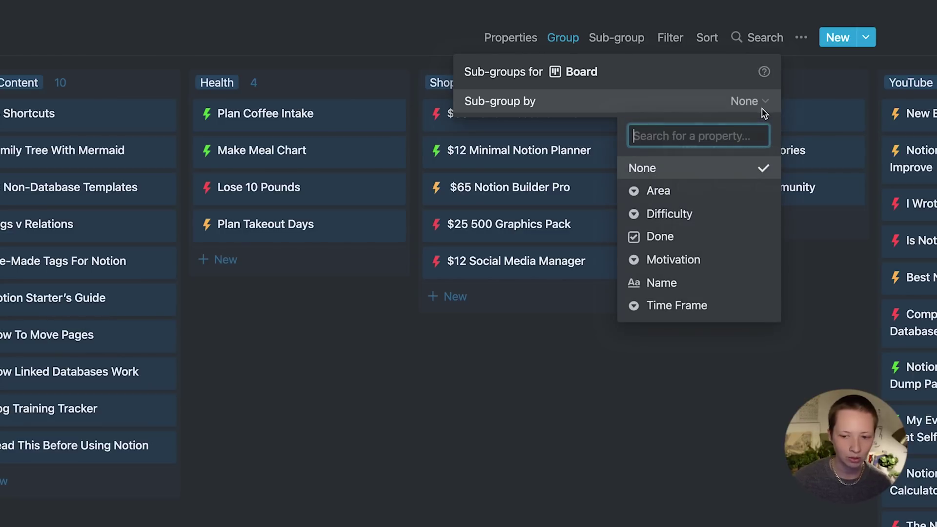
pyautogui.click(714, 248)
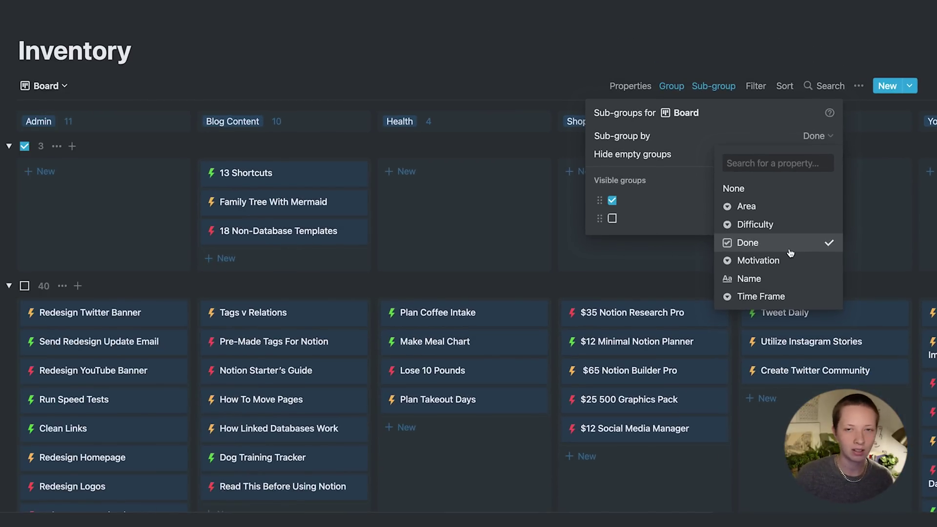
pyautogui.click(635, 200)
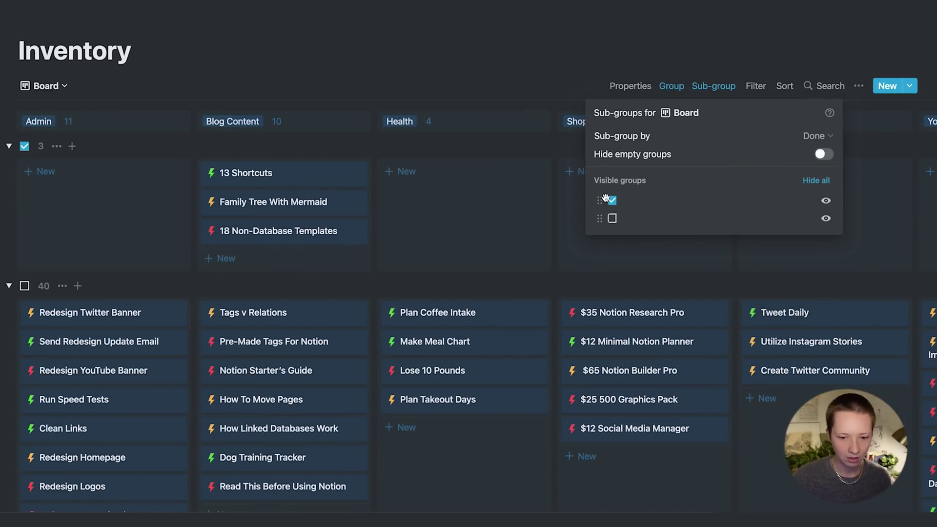
pyautogui.moveTo(605, 198); pyautogui.dragTo(607, 218)
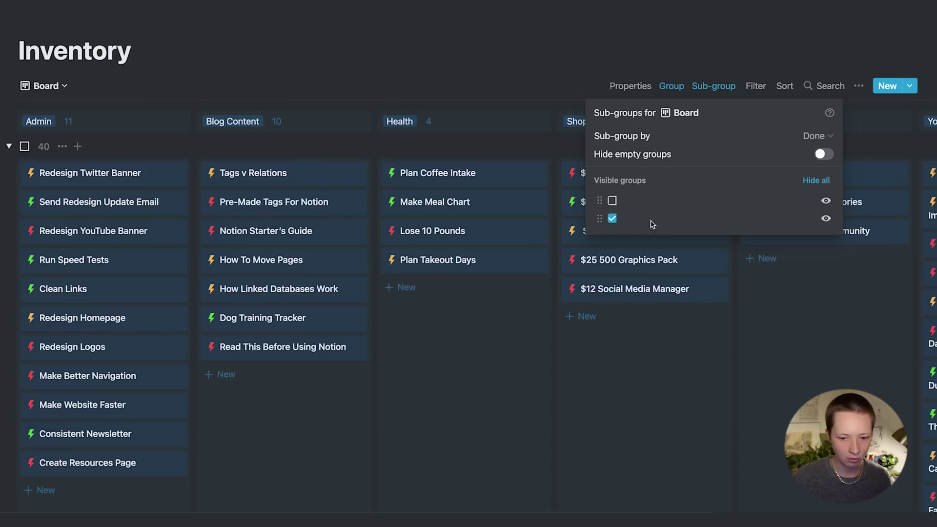
pyautogui.click(293, 262)
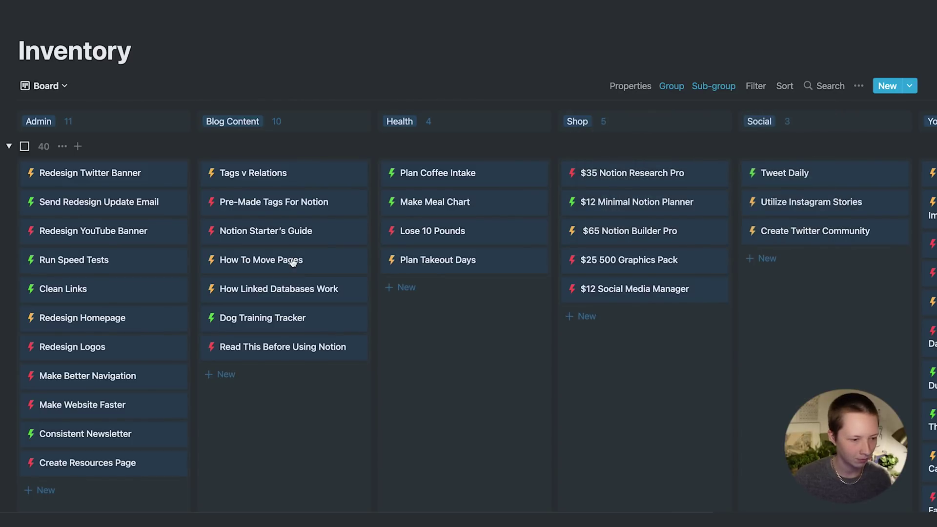
# Collapse and re-expand the unchecked (40) sub-group, then scroll around the board
pyautogui.click(10, 147)
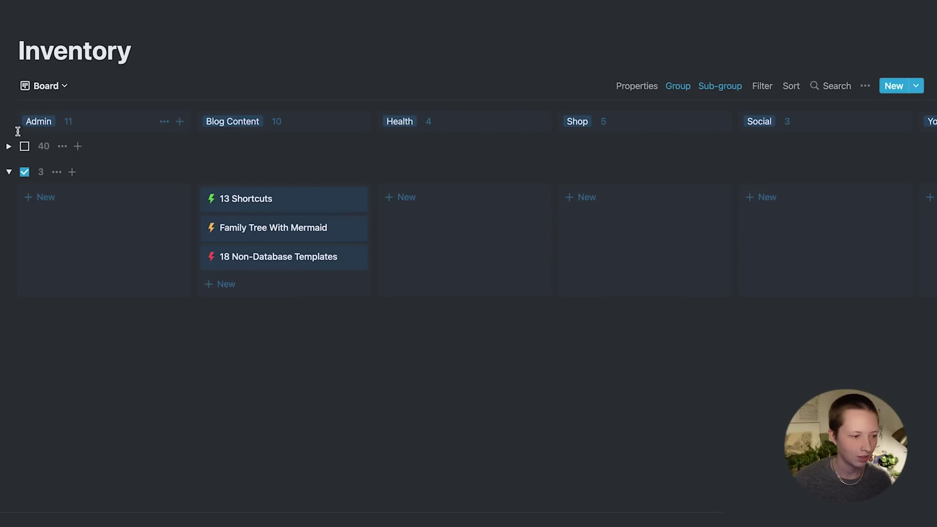
pyautogui.click(10, 147)
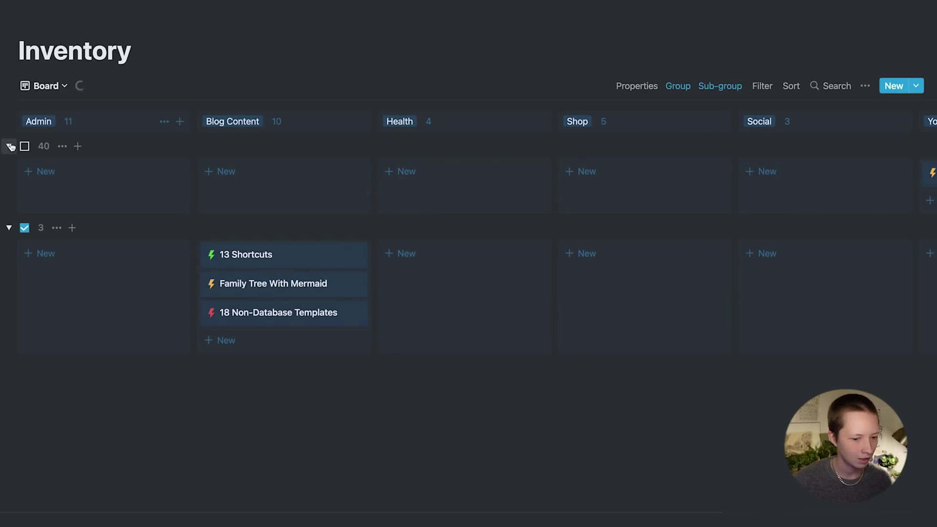
pyautogui.scroll(-5, 327, 208)
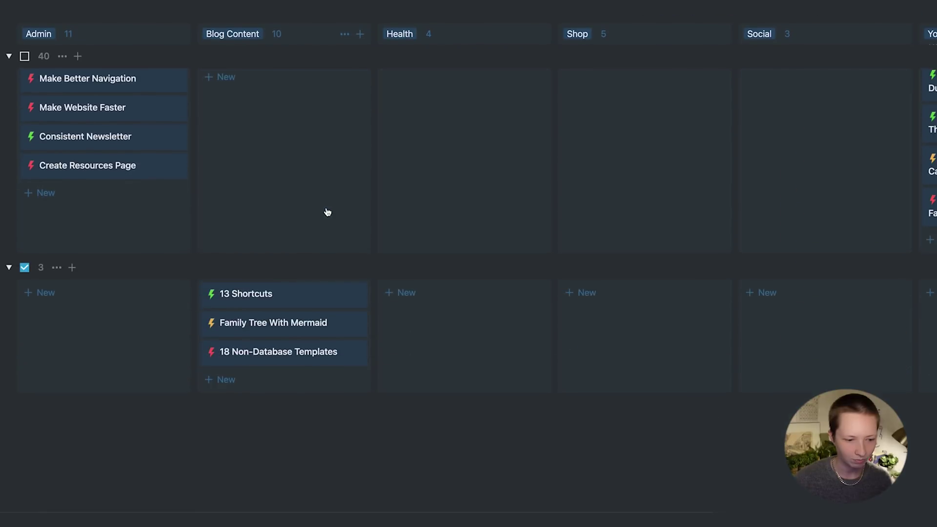
pyautogui.scroll(3, 326, 208)
pyautogui.hscroll(5, 326, 208)
pyautogui.hscroll(-5, 327, 208)
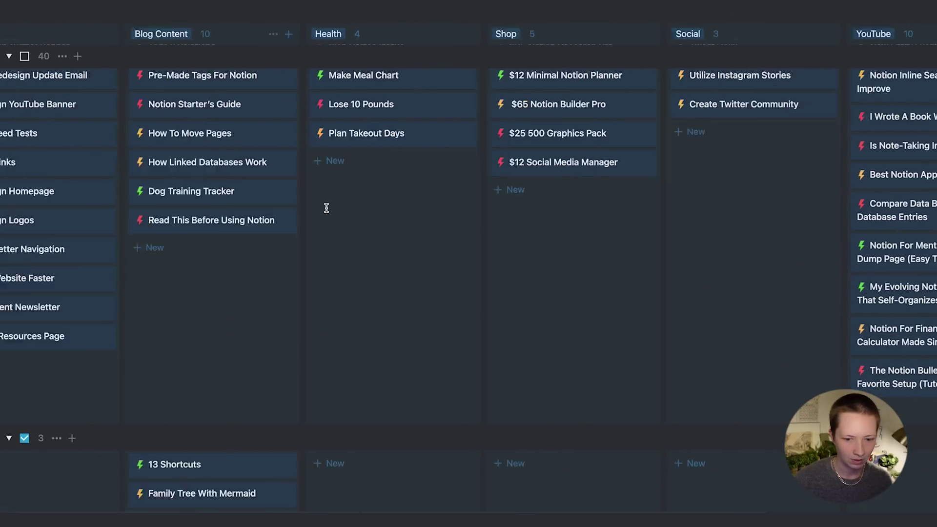
pyautogui.scroll(5, 326, 208)
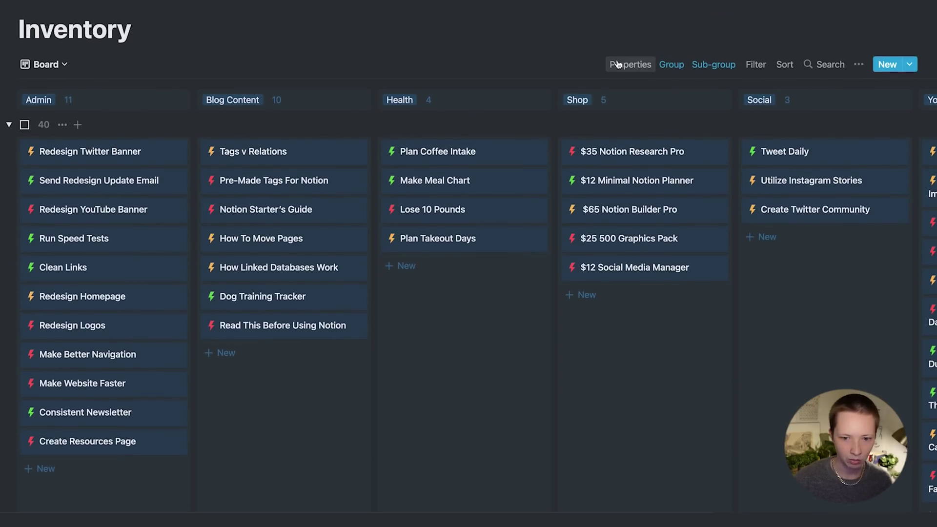
# Show the Difficulty property on the board's cards
pyautogui.click(626, 68)
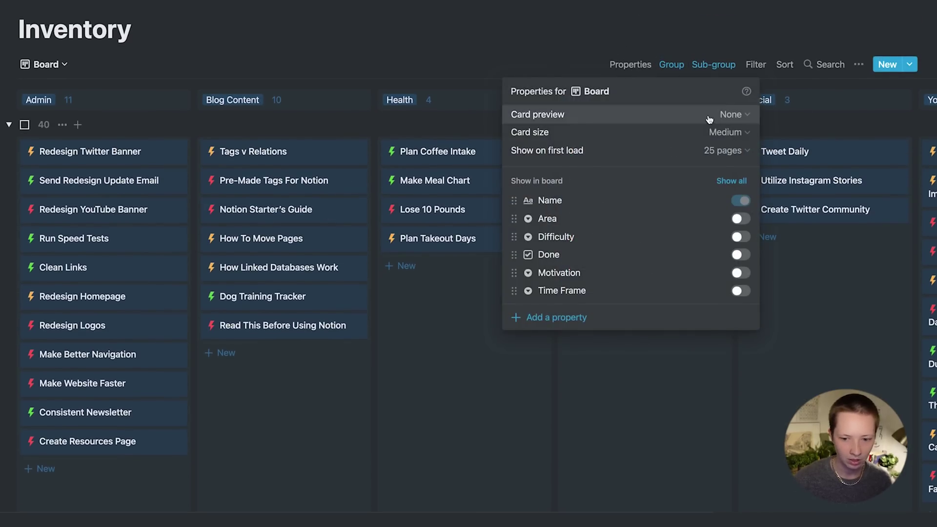
pyautogui.click(739, 237)
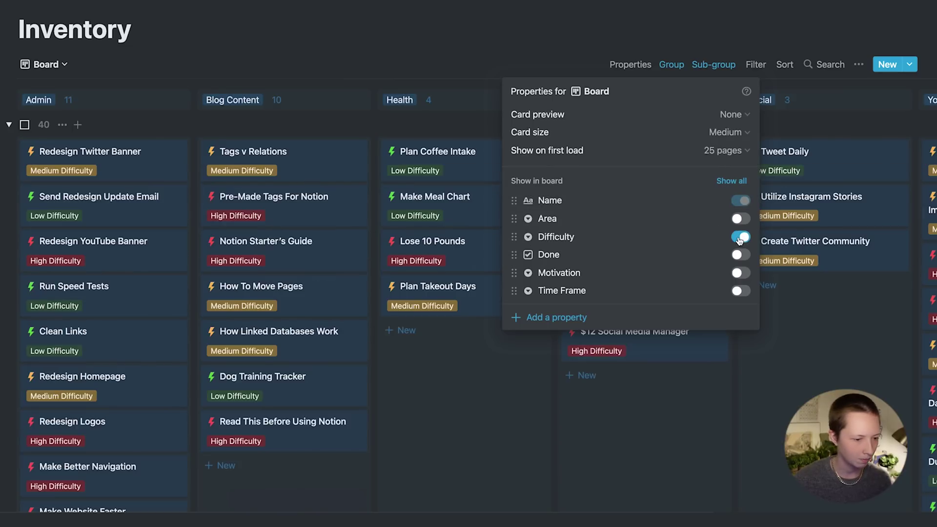
pyautogui.click(780, 68)
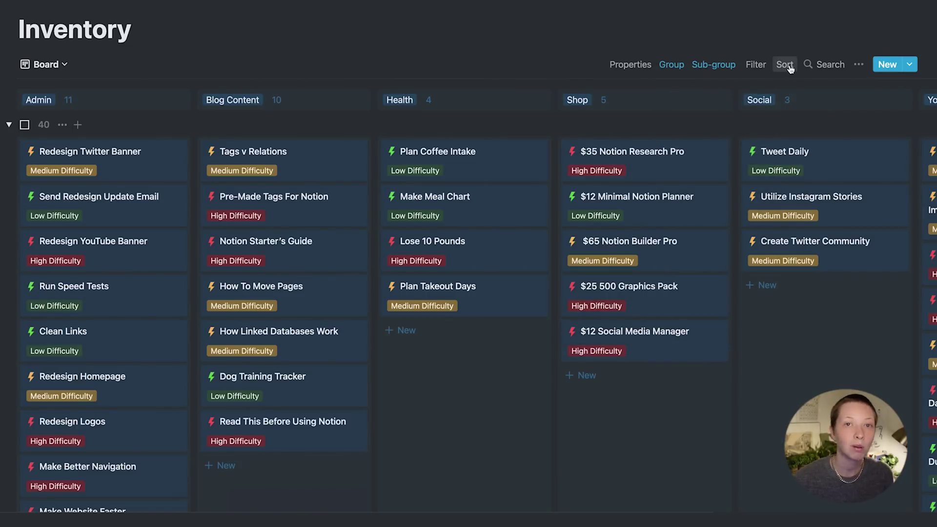
# Add a first sort rule: Difficulty, descending
pyautogui.click(787, 65)
pyautogui.click(683, 181)
pyautogui.click(649, 170)
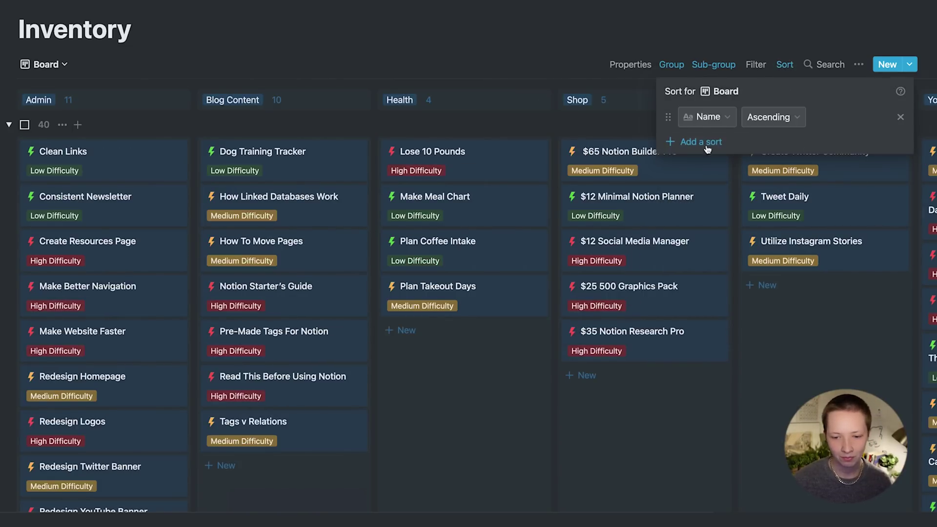
pyautogui.click(704, 117)
pyautogui.click(693, 208)
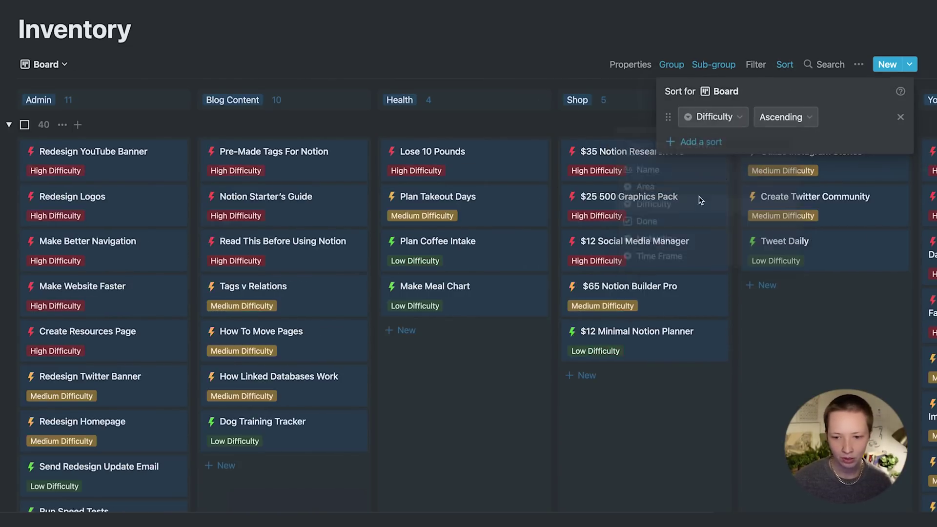
pyautogui.click(785, 116)
pyautogui.click(763, 157)
# Add further sorts by Motivation (ascending) and then Time Frame
pyautogui.click(695, 142)
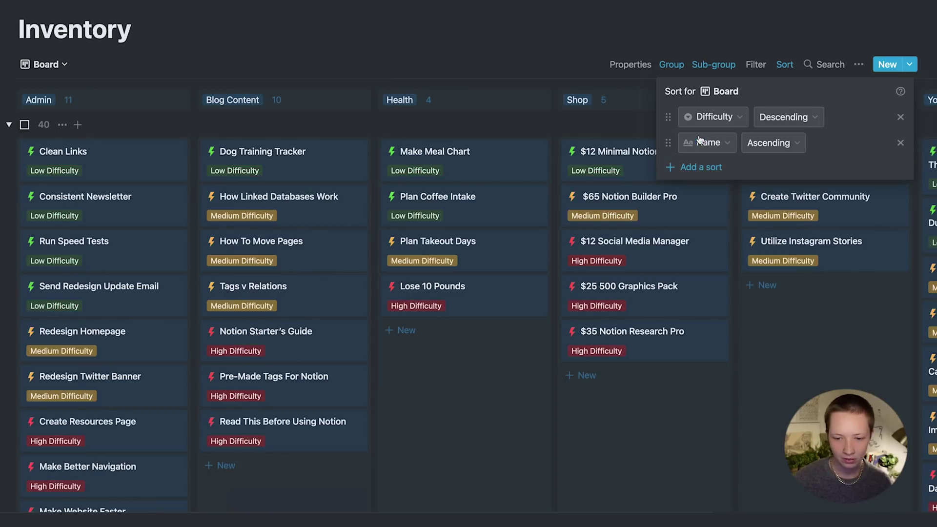
pyautogui.click(712, 142)
pyautogui.click(729, 268)
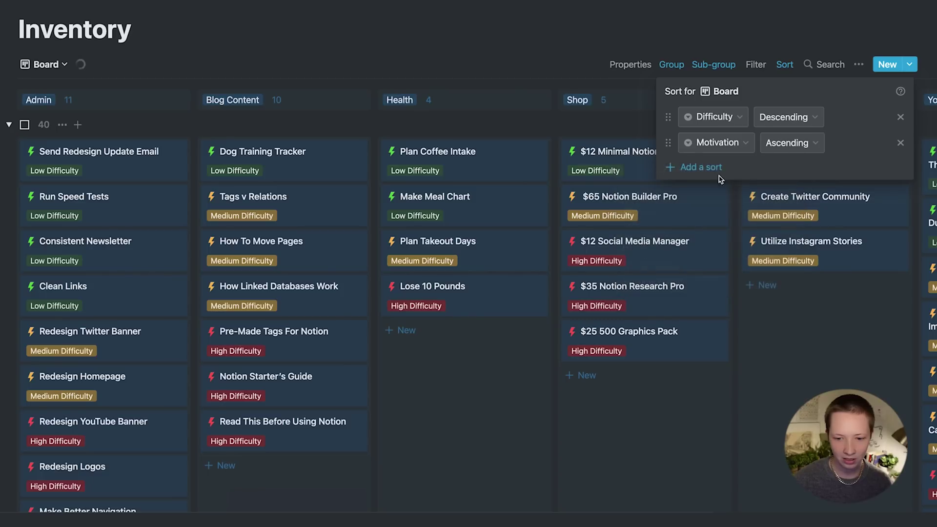
pyautogui.click(722, 178)
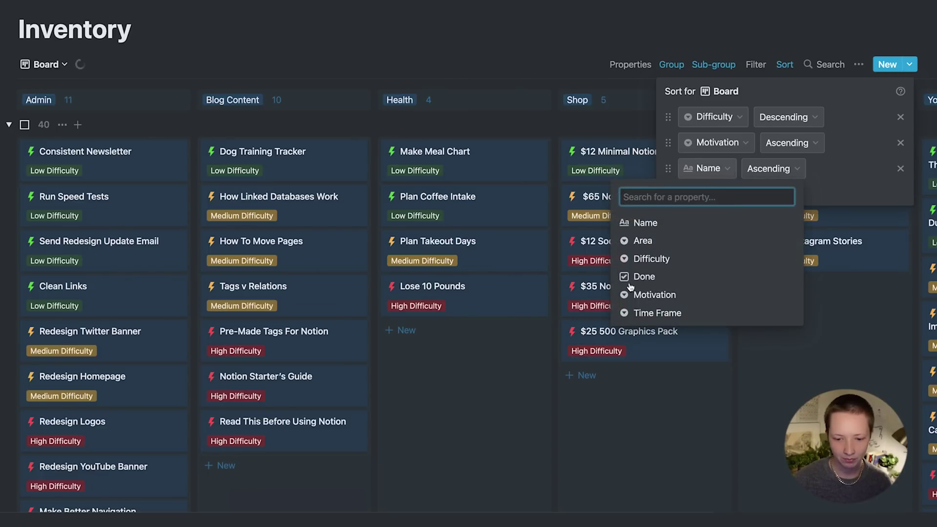
pyautogui.click(651, 313)
pyautogui.click(492, 362)
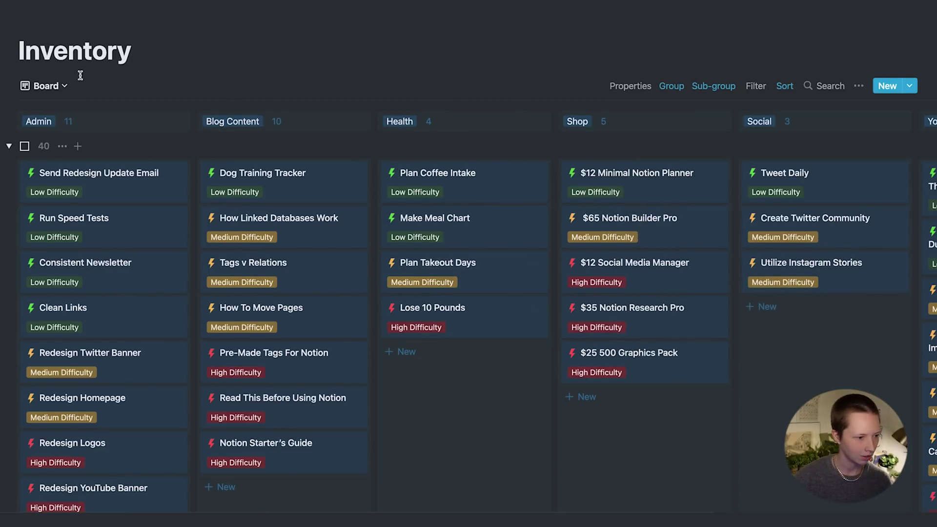
# Rename the Board view to 'Grouped by Area'
pyautogui.click(46, 86)
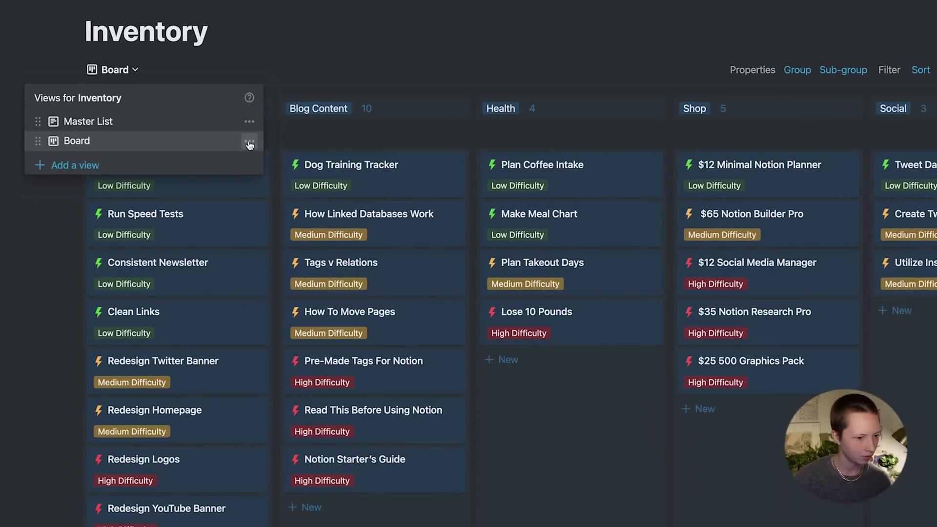
pyautogui.click(249, 143)
pyautogui.write('Grouped by Area')
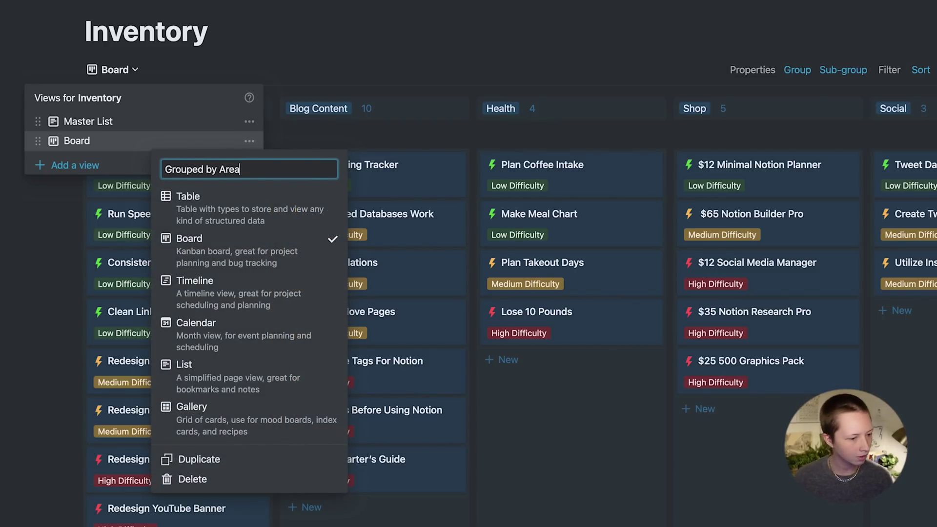
pyautogui.press('Return')
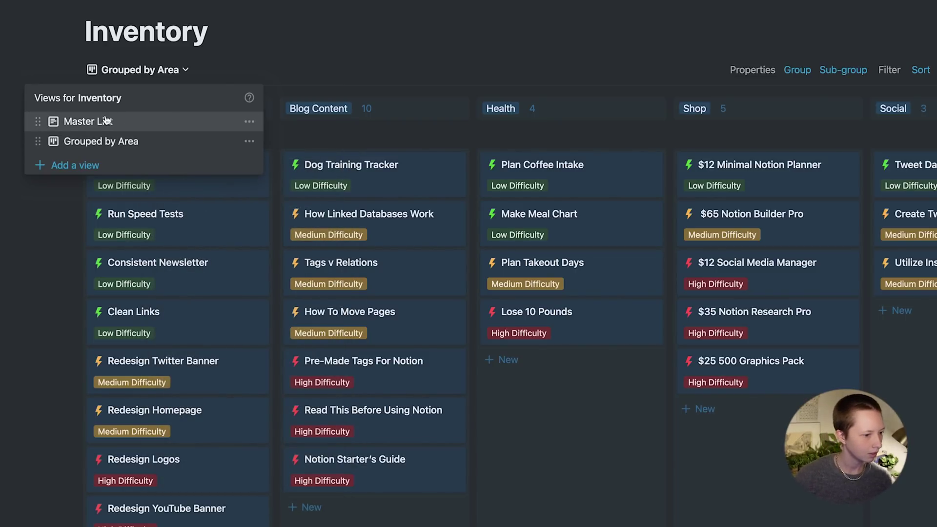
# Switch Inventory to the Master List view and go up to the Mental Inventory page
pyautogui.click(87, 121)
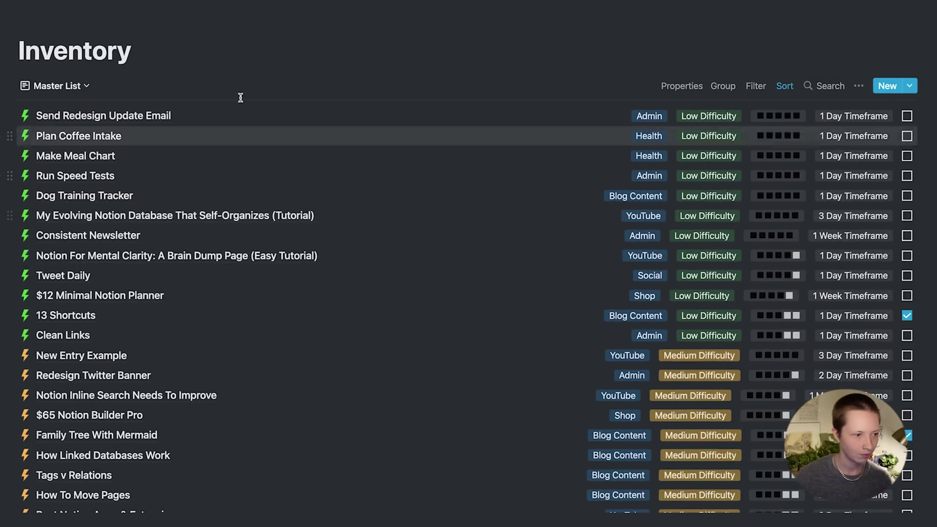
pyautogui.press('super+[')
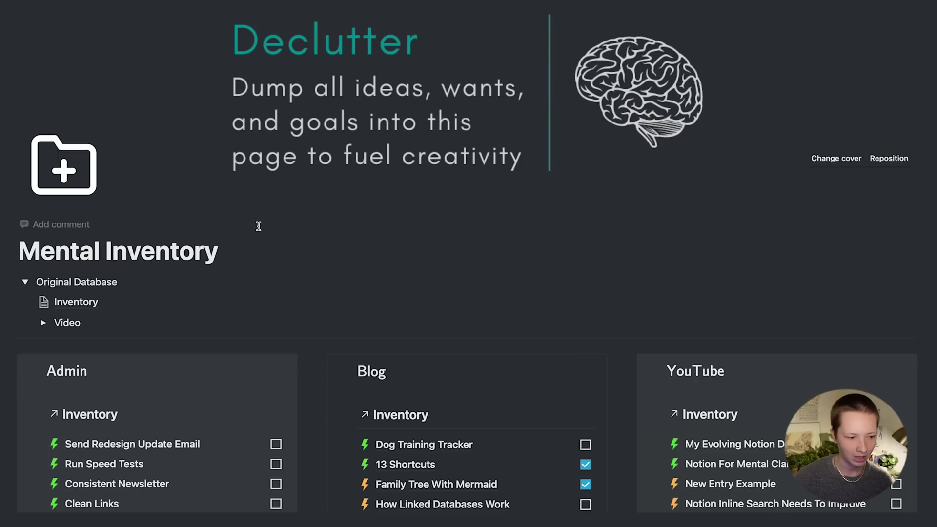
pyautogui.press('super+]')
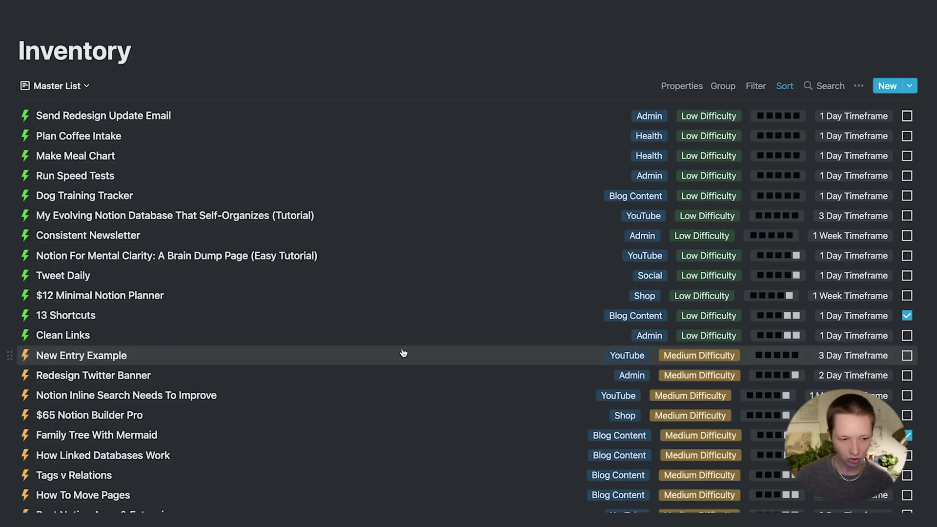
pyautogui.press('shift+super+u')
# Scroll through the dashboard's Admin, Blog, YouTube, Social, Health and Shop callouts
pyautogui.scroll(-10, 403, 349)
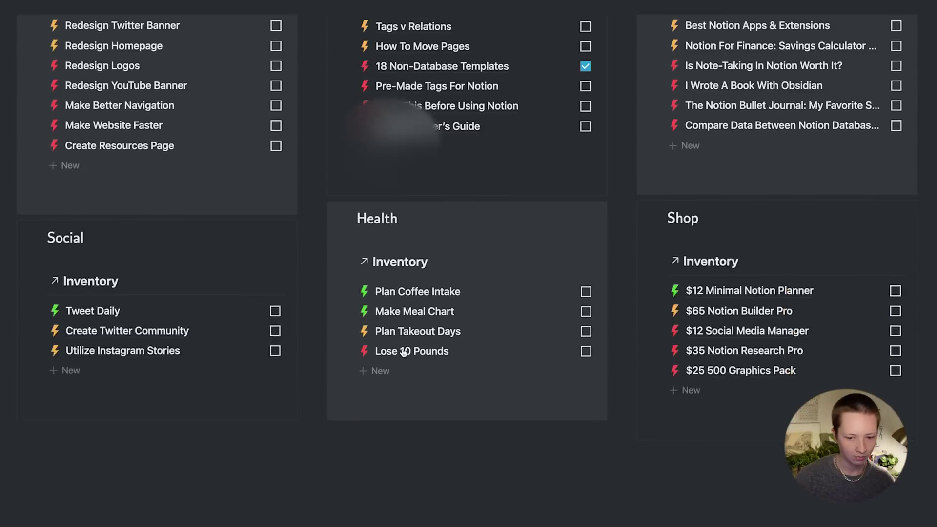
pyautogui.scroll(3, 402, 349)
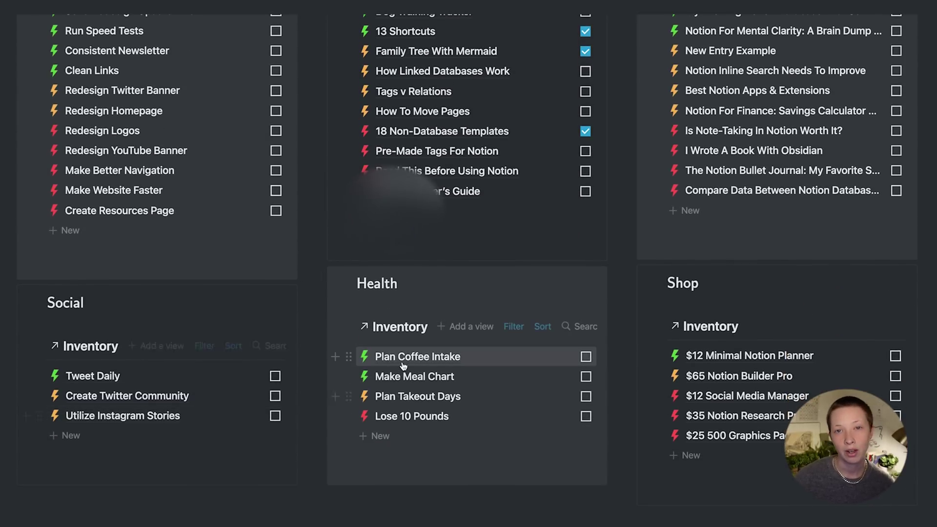
pyautogui.scroll(3, 465, 308)
pyautogui.scroll(5, 465, 308)
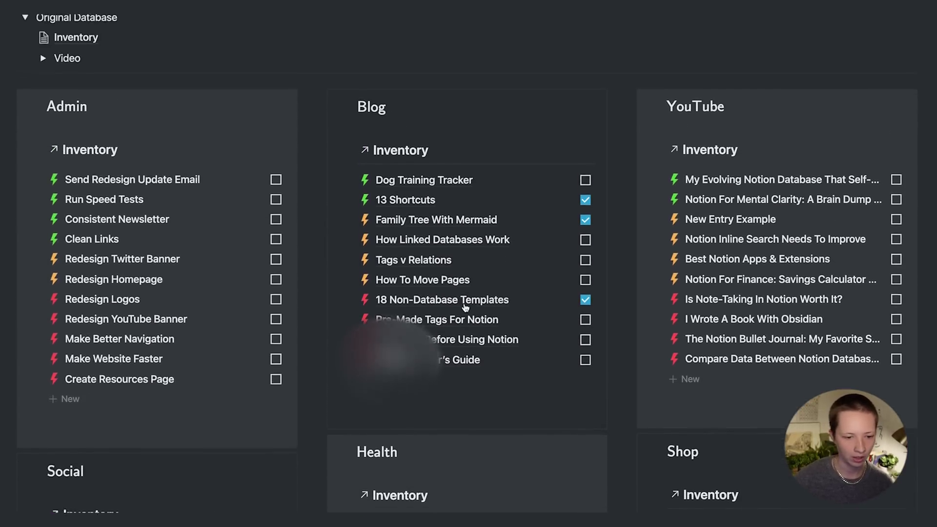